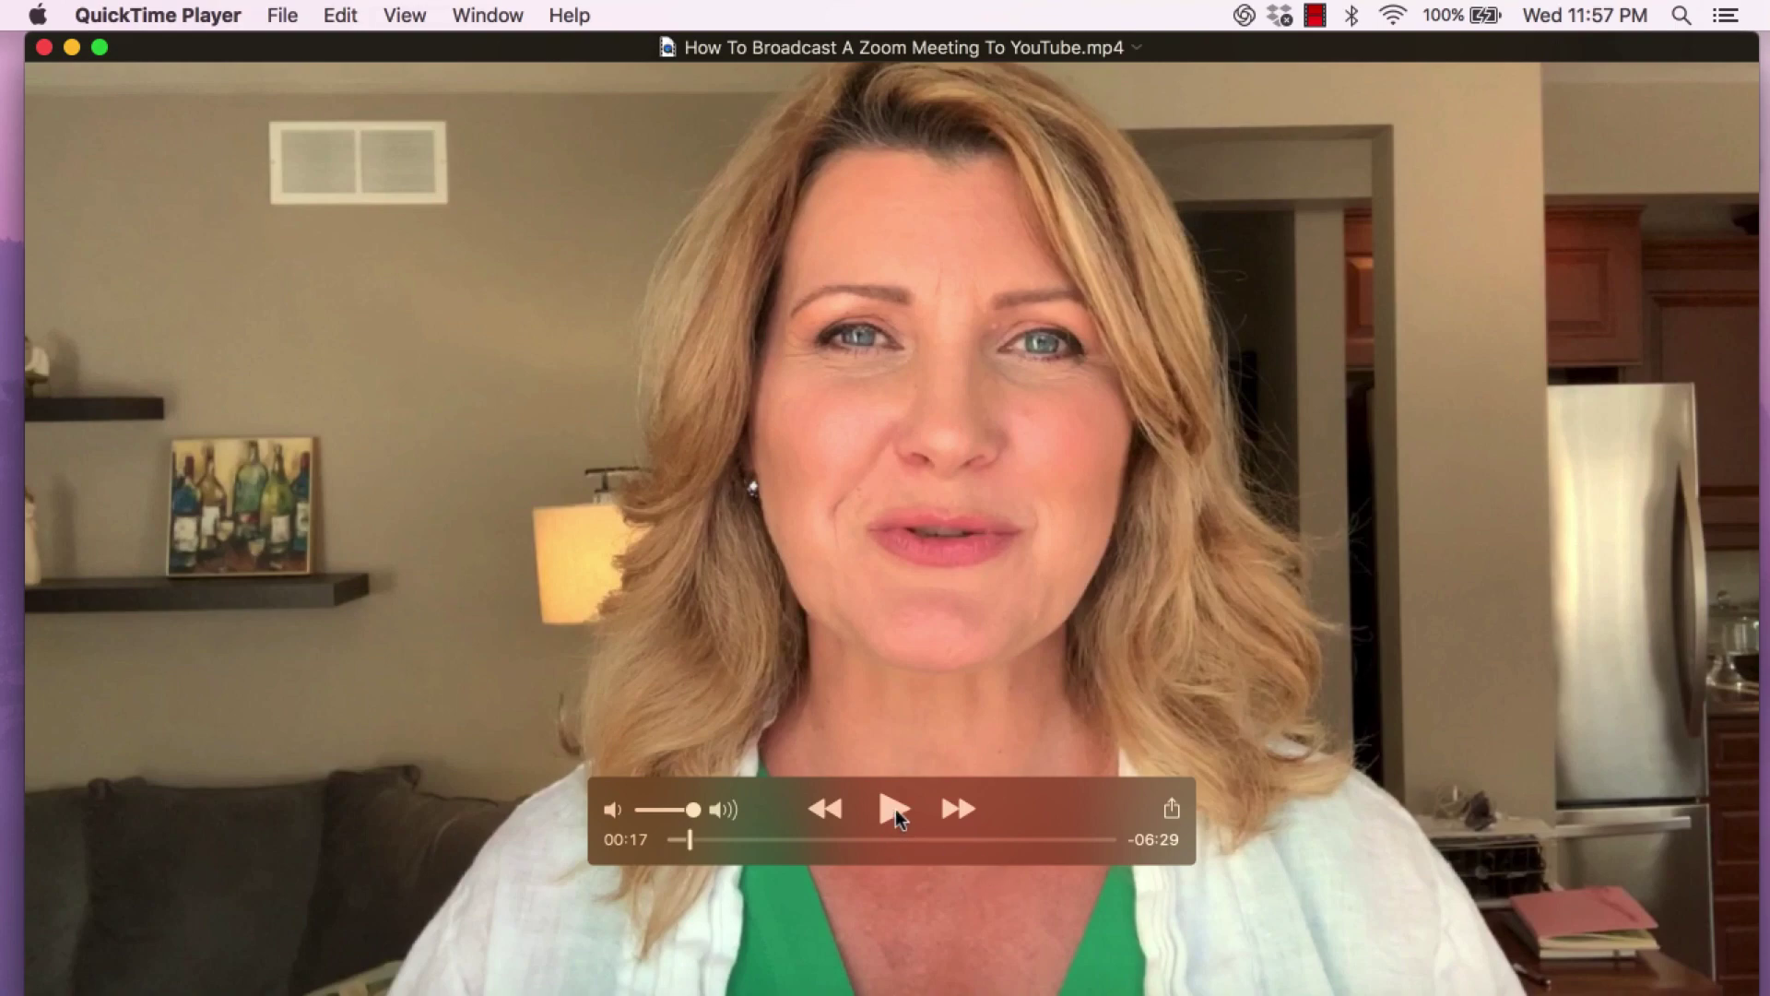
Step: Play the broadcast-to-YouTube sample video in QuickTime Player
left_click(894, 809)
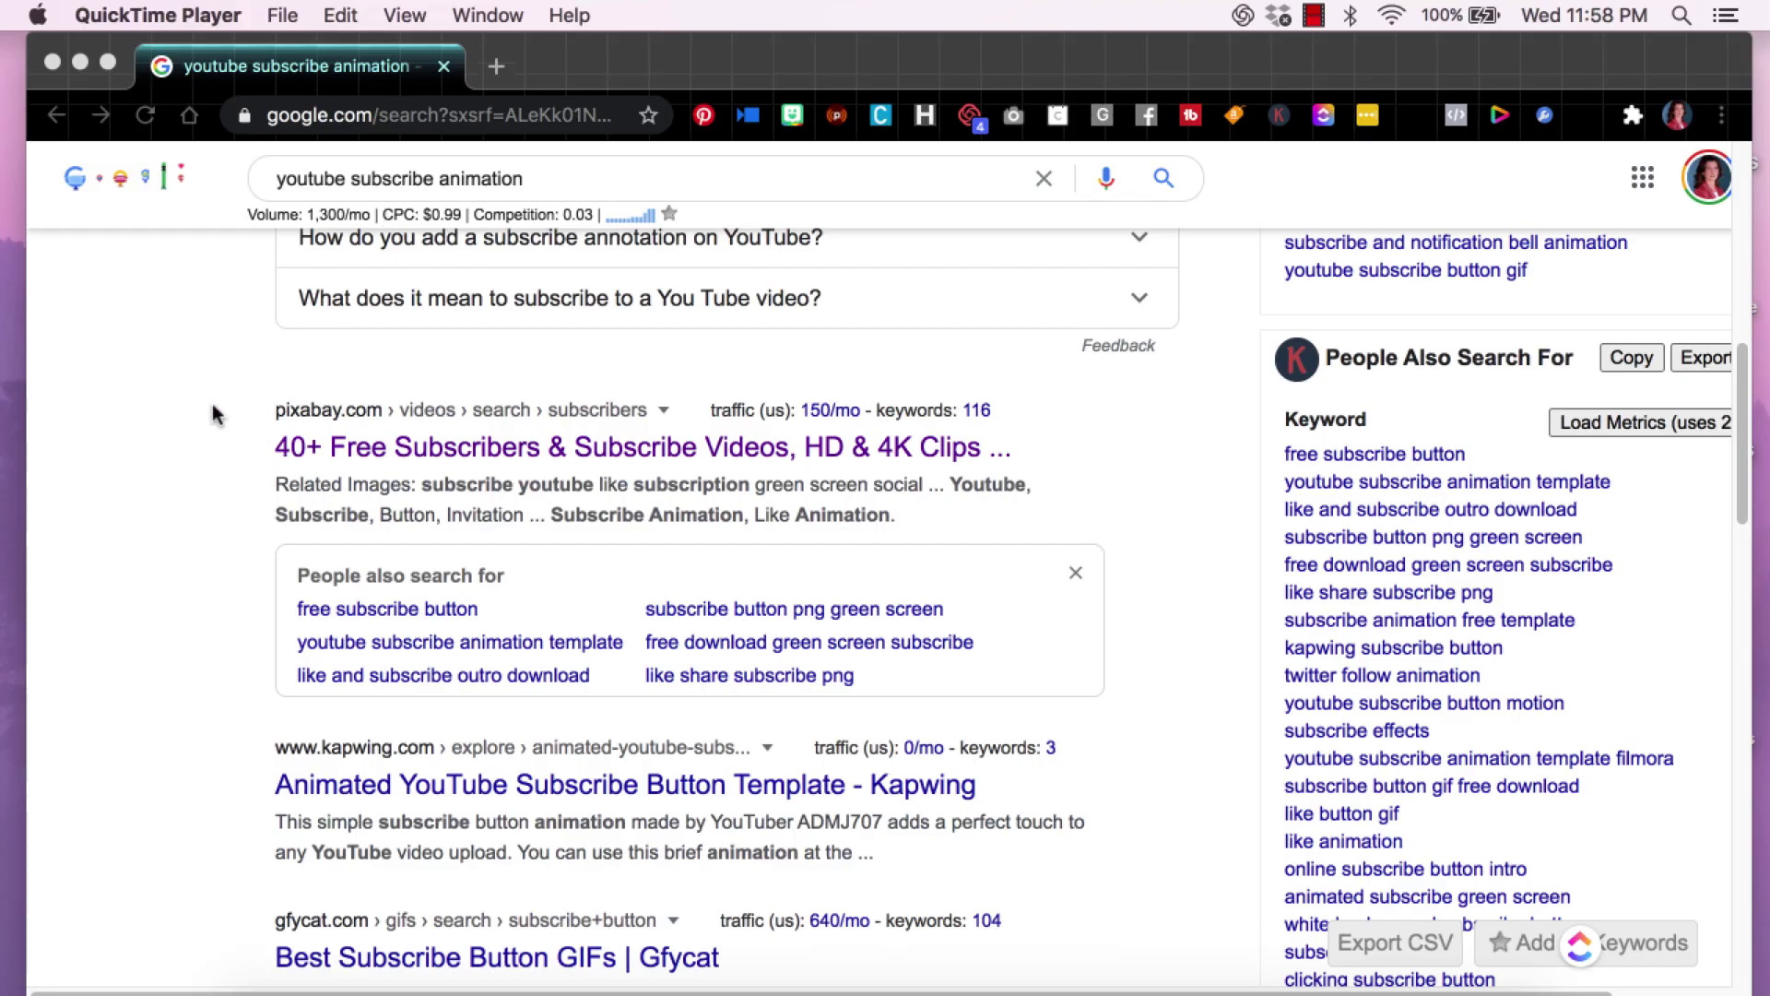
scroll(217, 406, "up", 10)
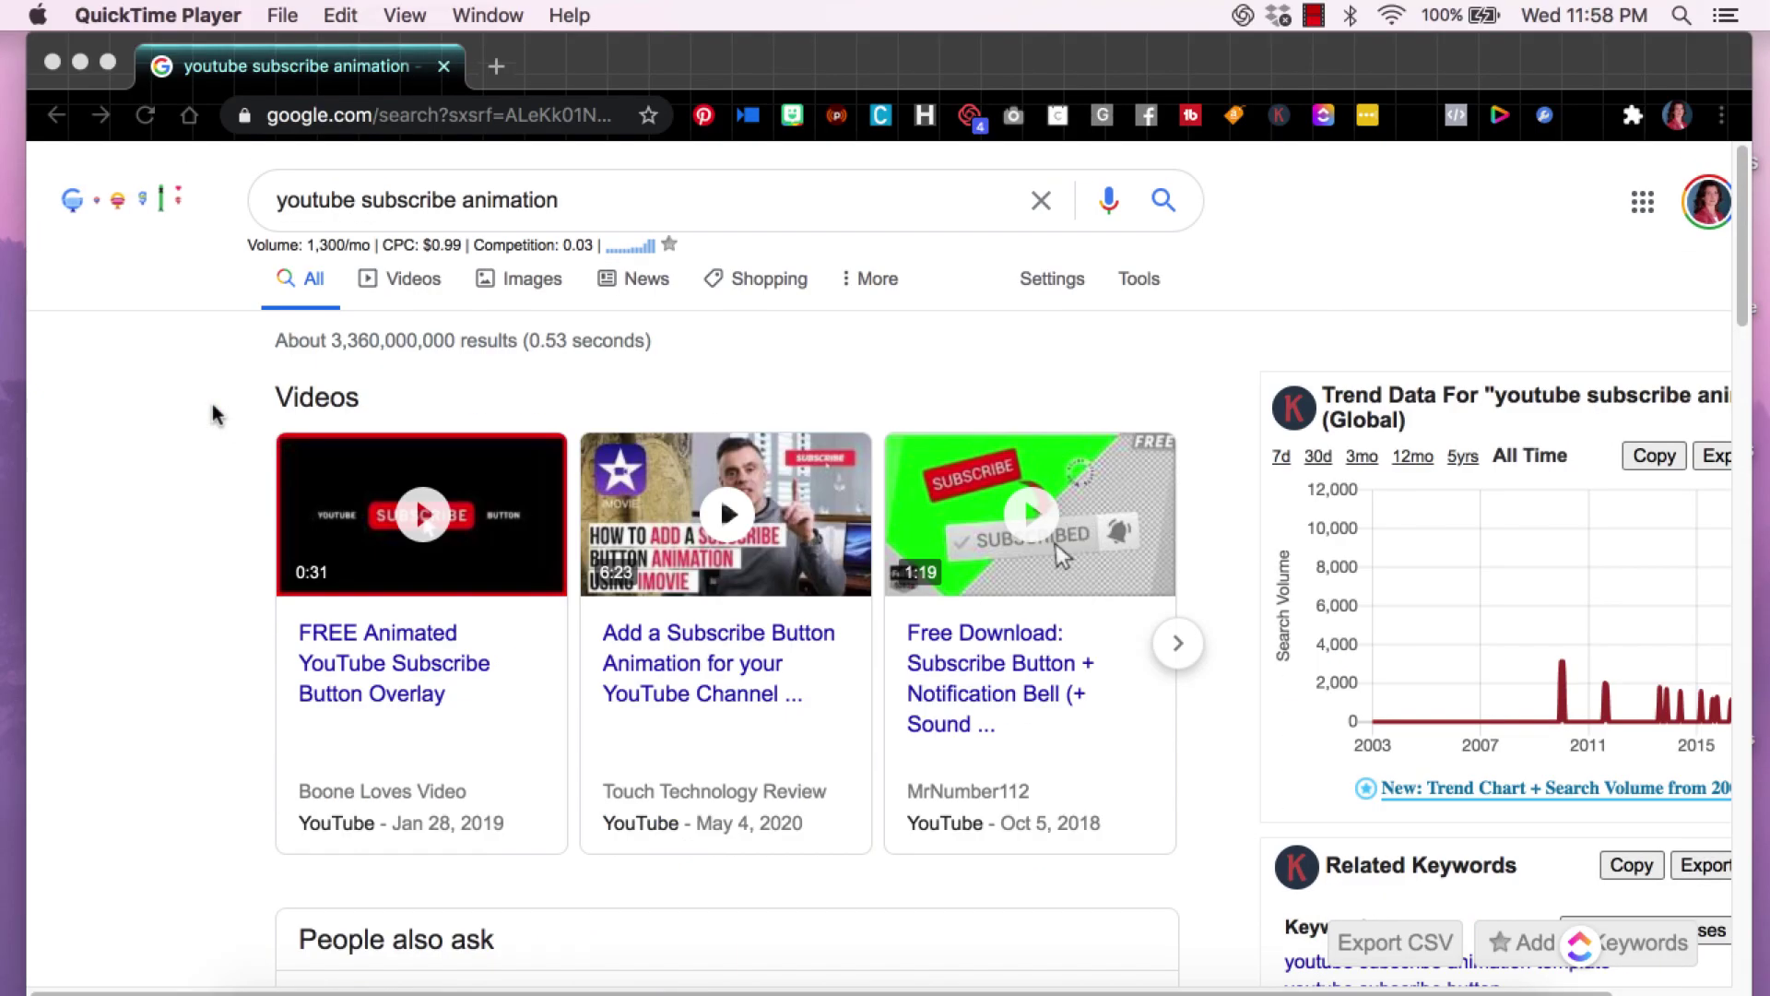
left_click(595, 197)
left_click_drag(564, 199, 261, 201)
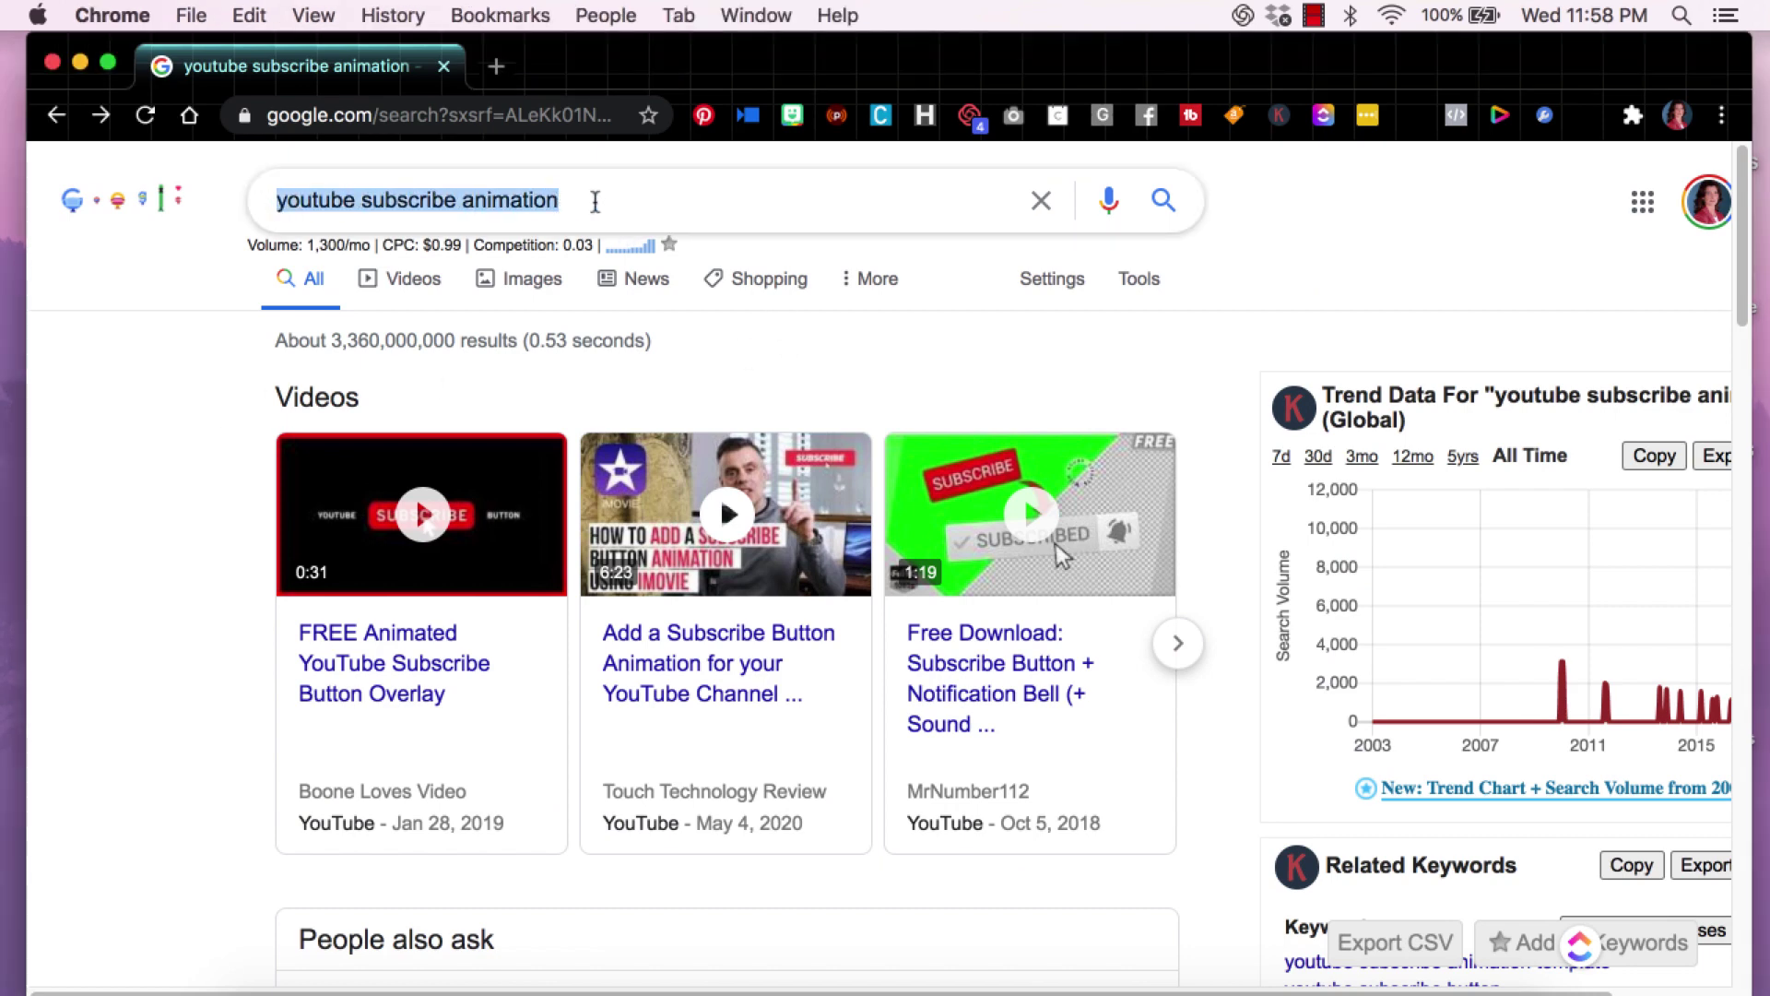
left_click(595, 200)
left_click(184, 481)
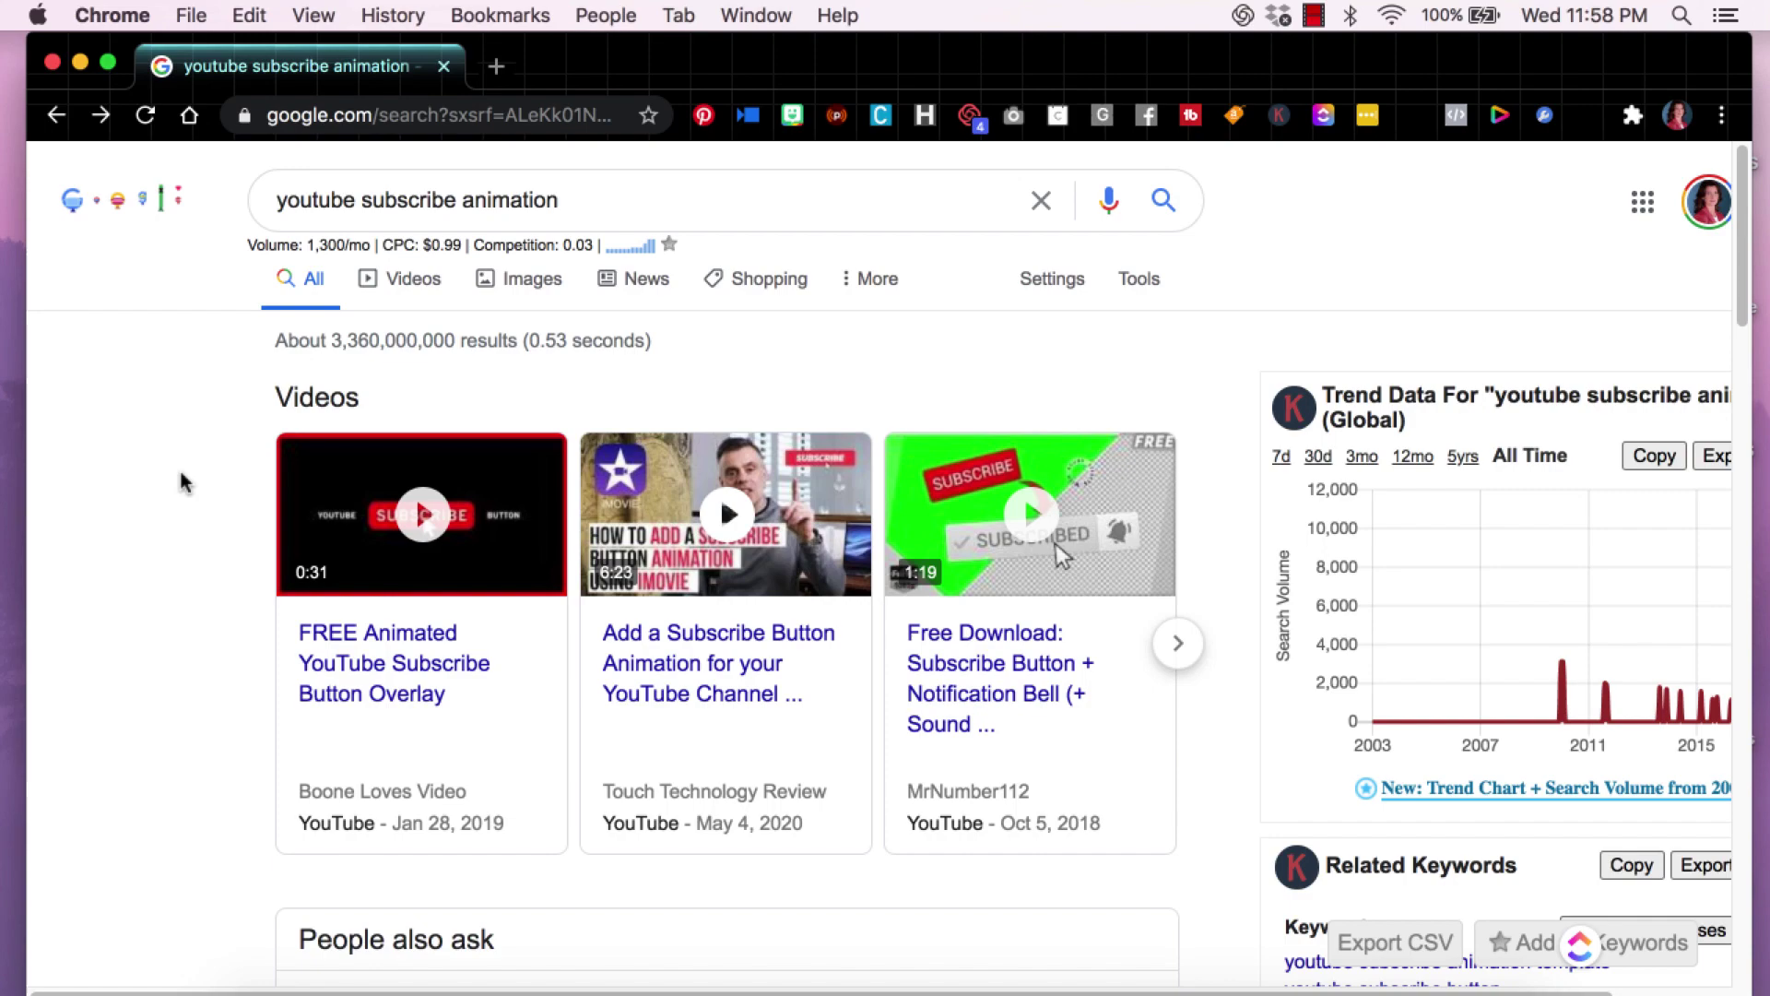
scroll(183, 481, "down", 10)
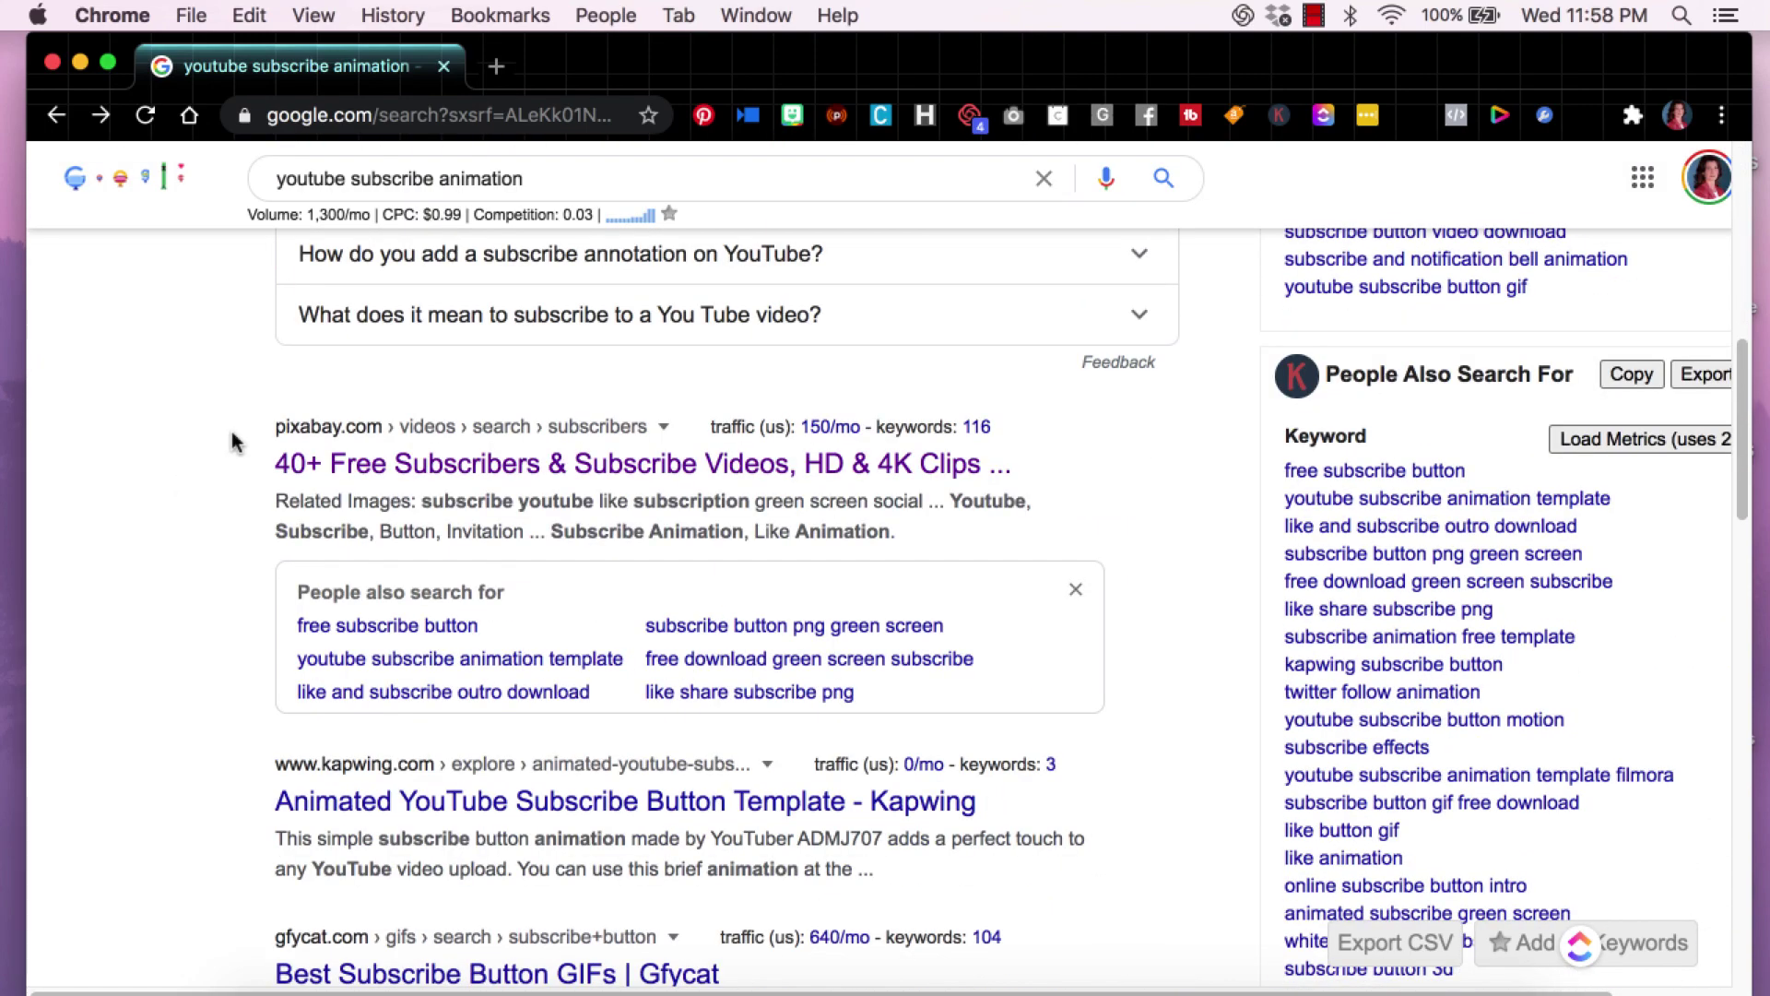
Step: Open Pixabay's free 'subscribers' video results and browse the green-screen subscribe clips
left_click(446, 473)
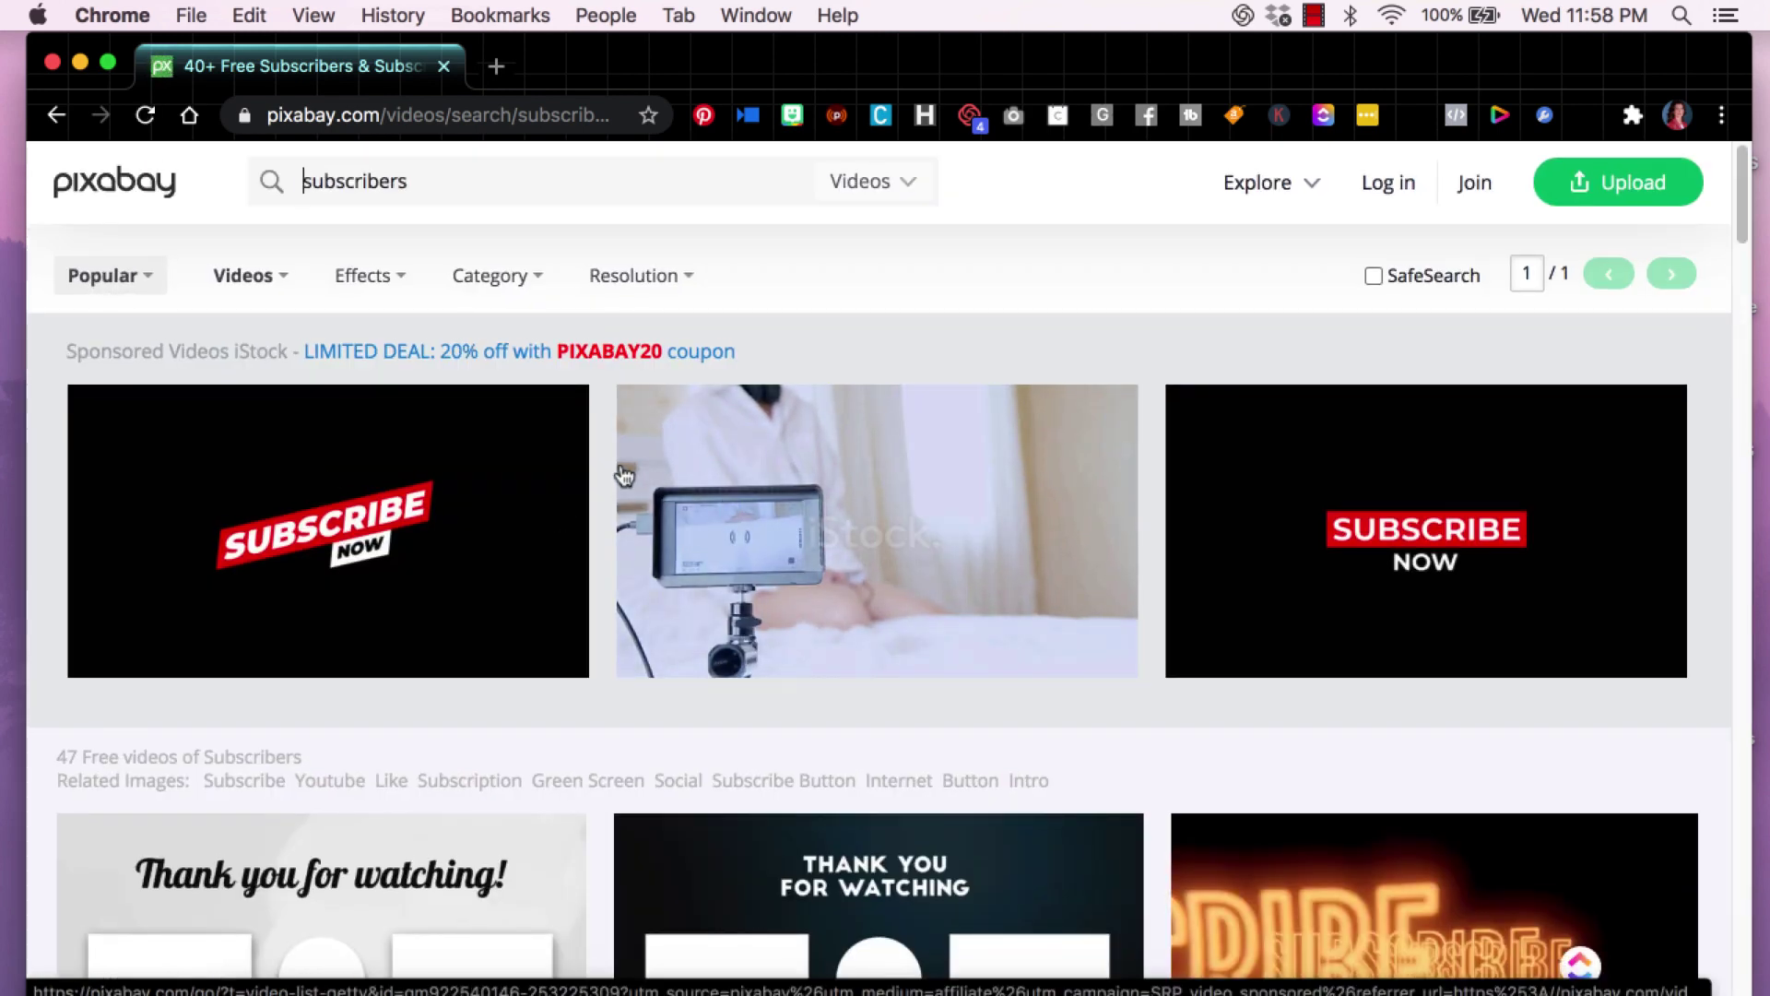
scroll(821, 506, "down", 1)
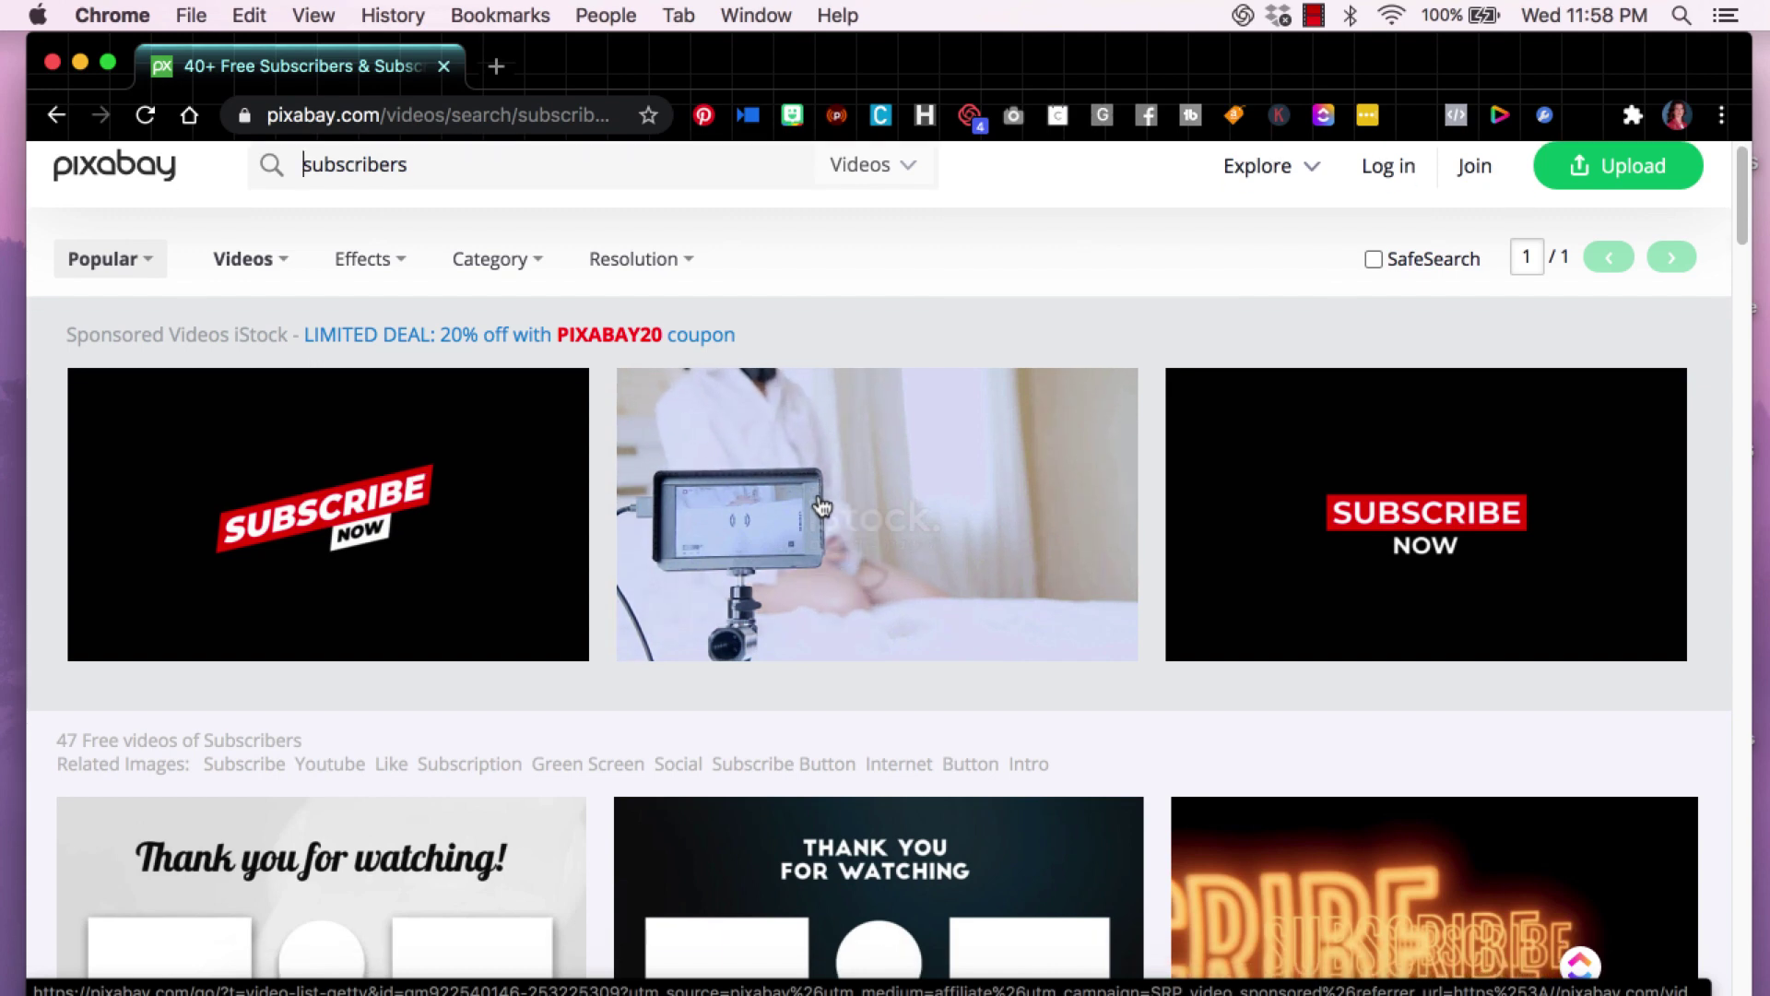
scroll(820, 506, "up", 1)
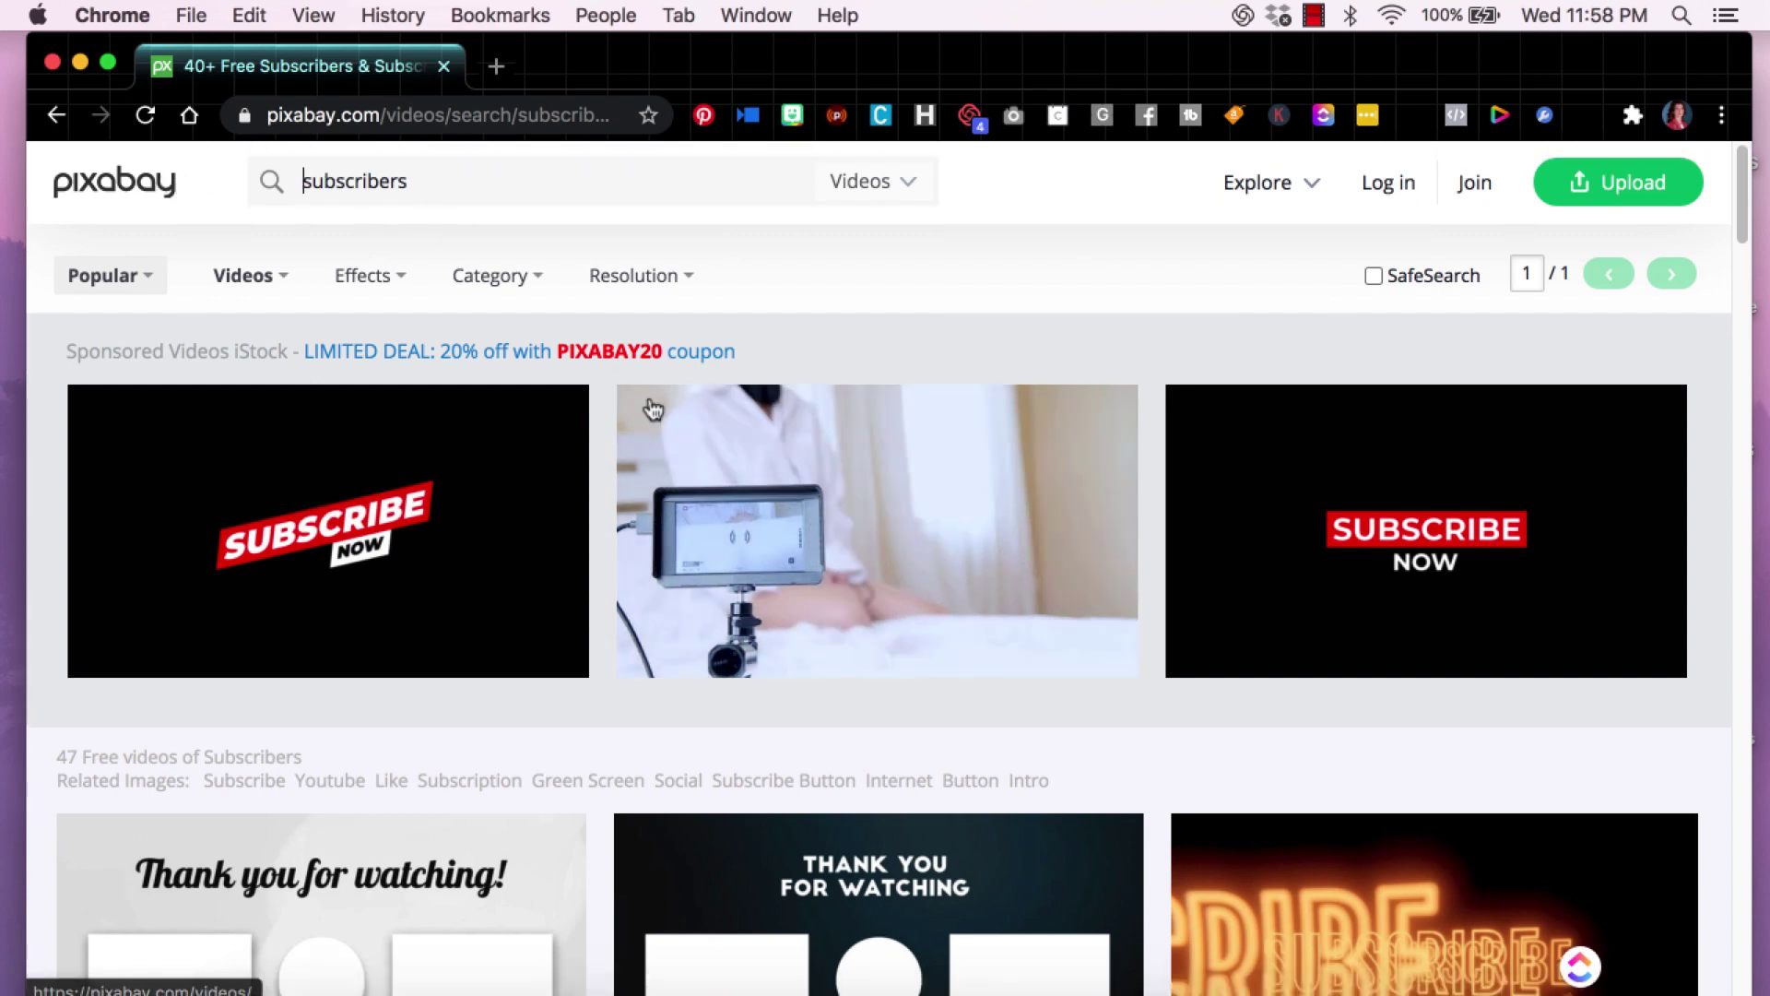
scroll(770, 501, "down", 5)
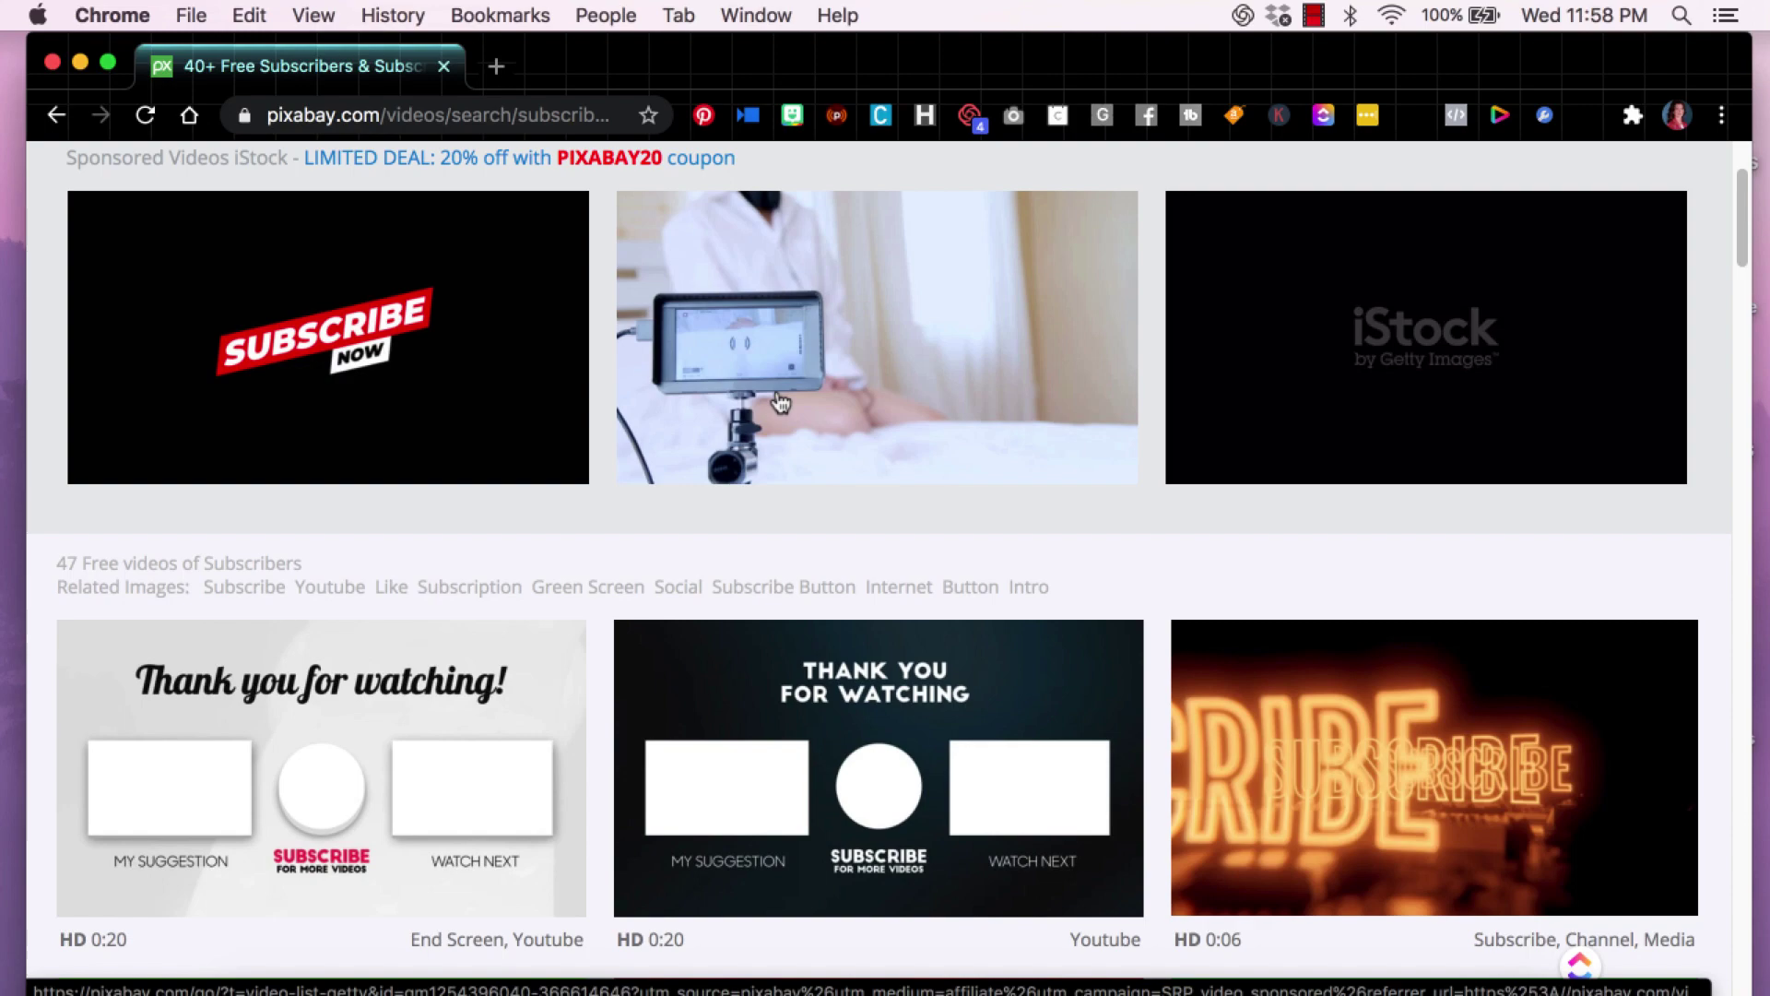
scroll(959, 478, "down", 15)
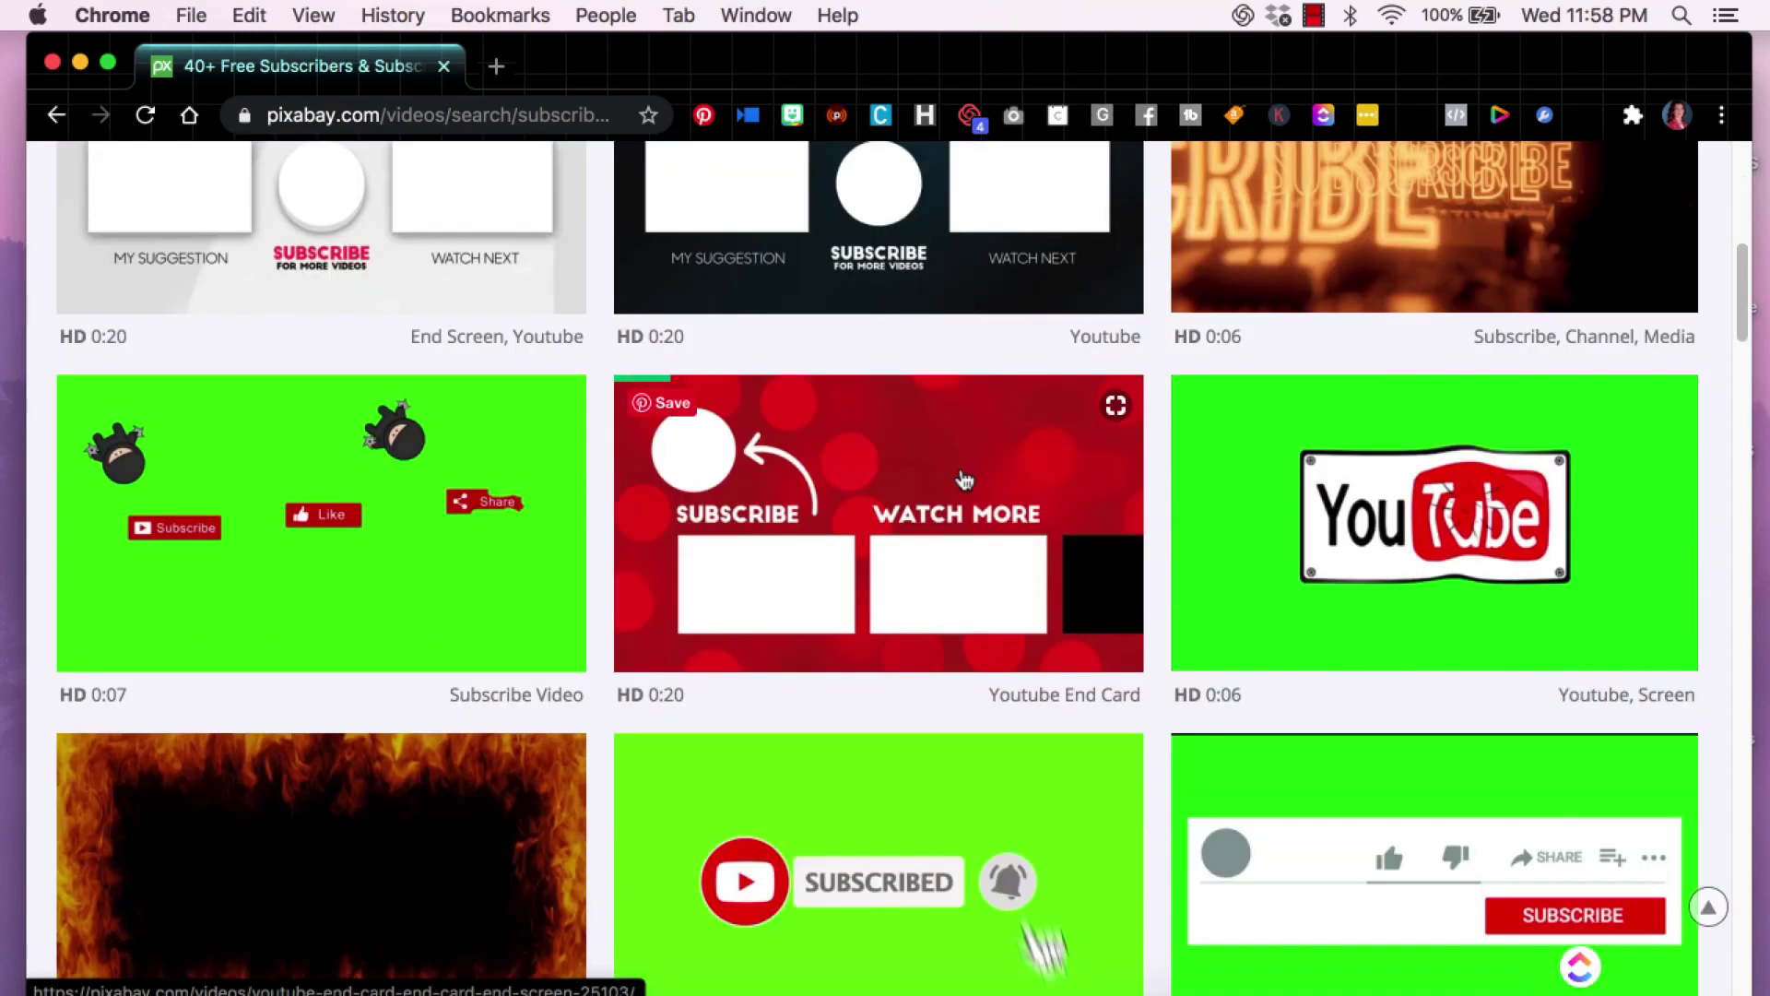
scroll(961, 479, "down", 5)
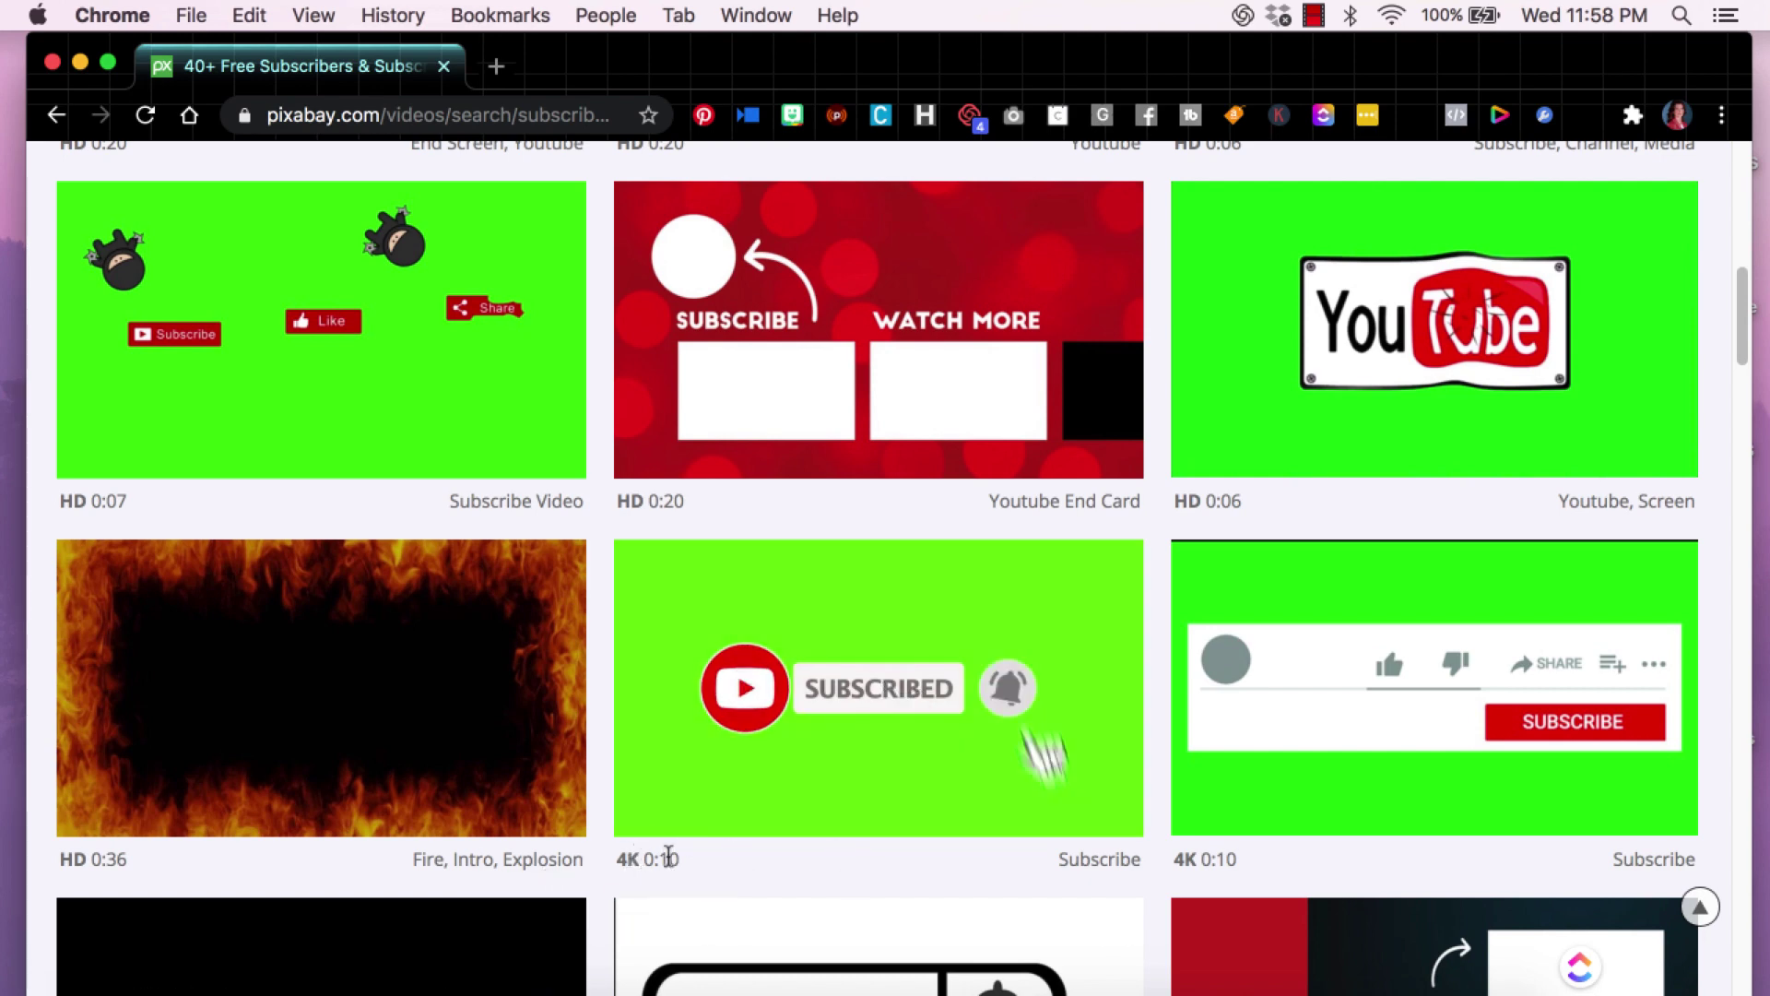
Step: Open the green Subscribed-bell clip's download sizes and show Subscribe - 29881.mp4 in Finder
left_click(1068, 635)
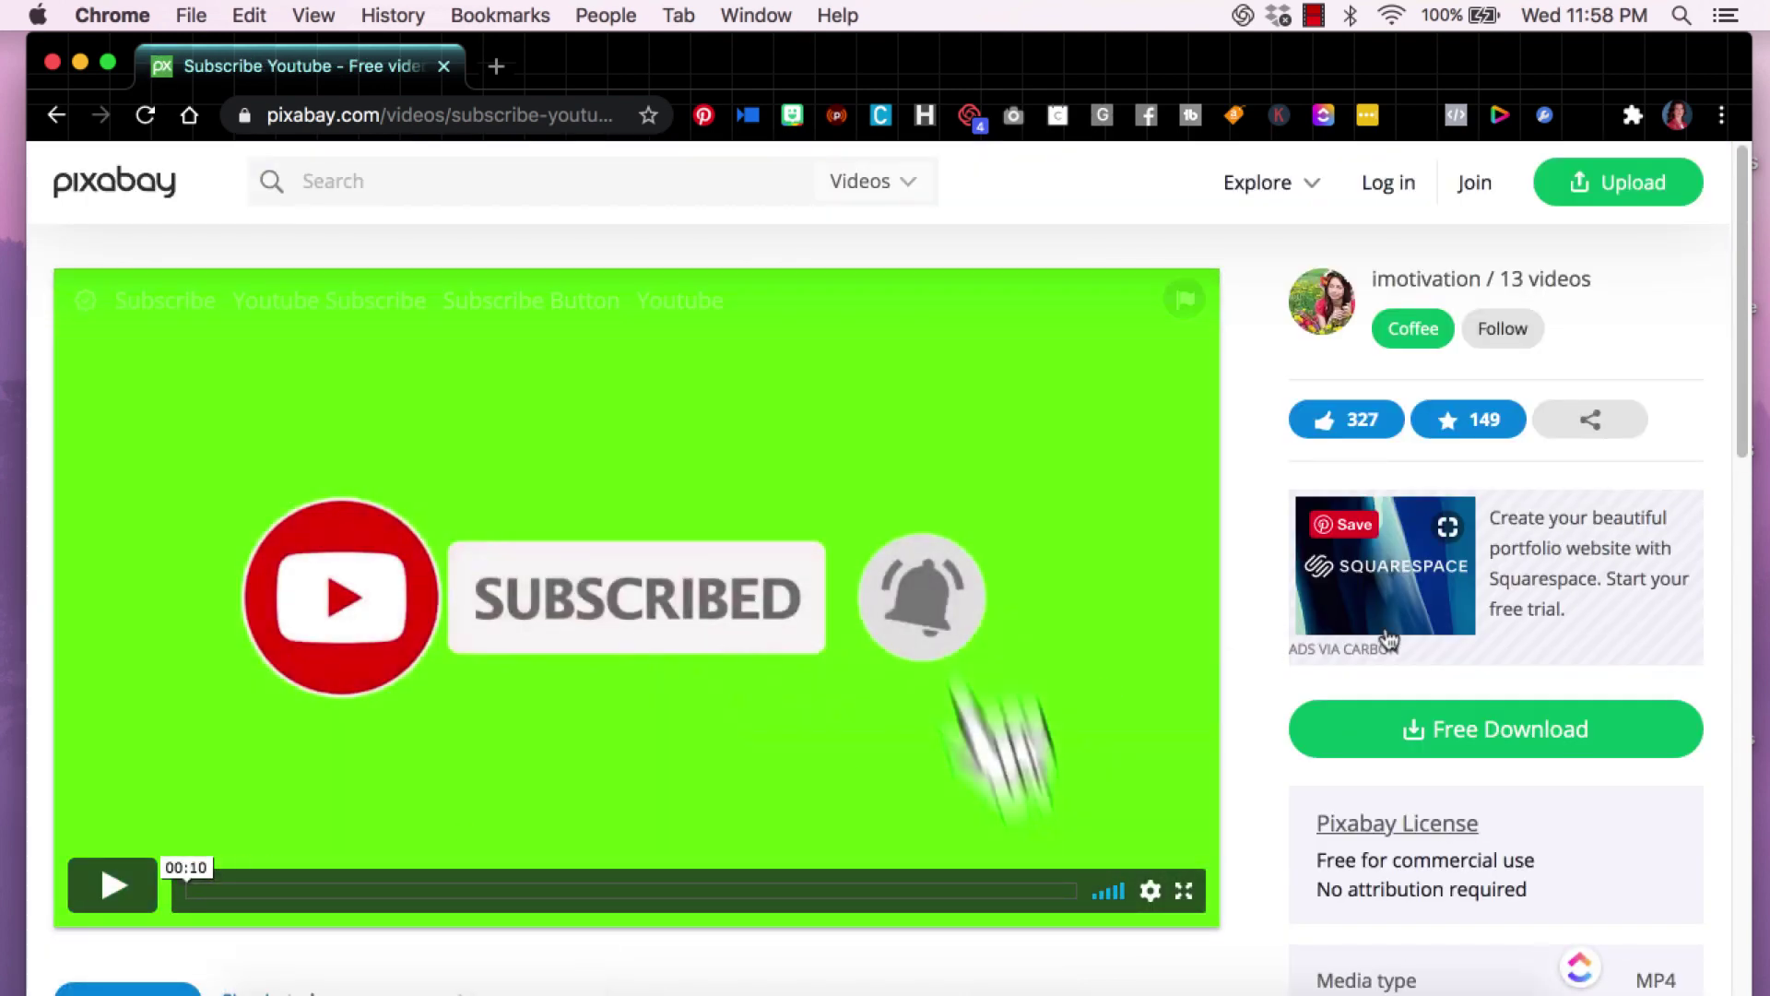
left_click(1525, 735)
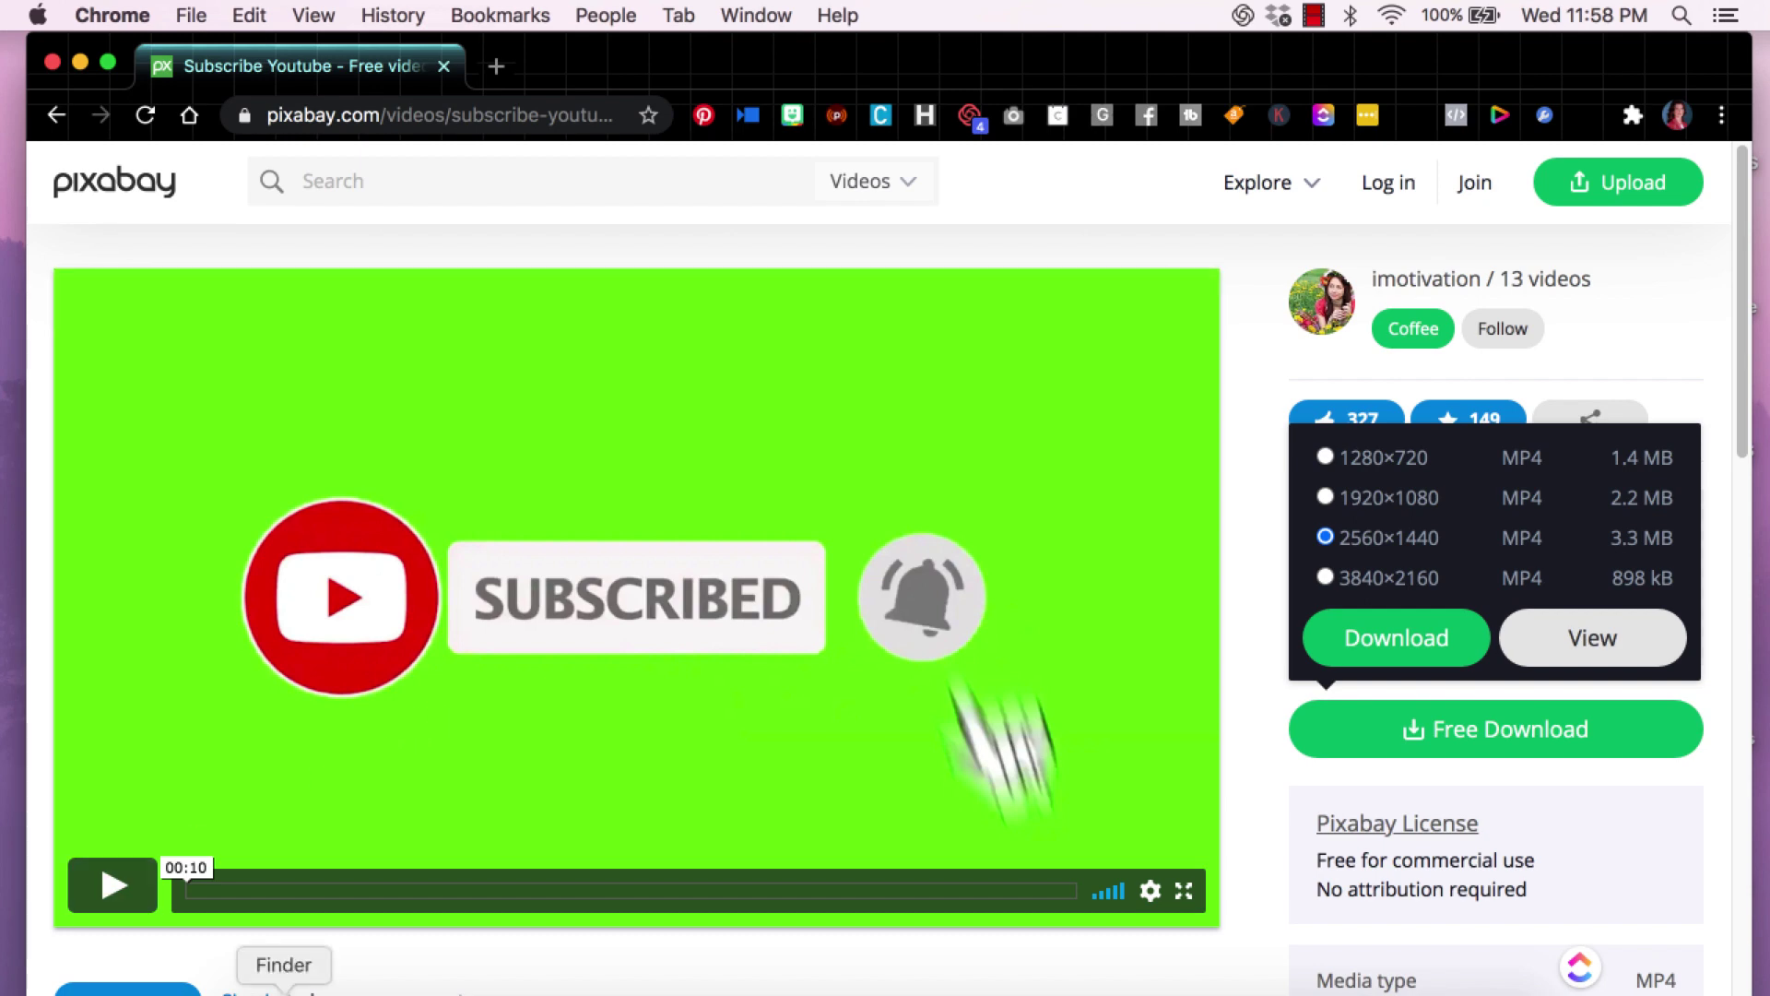
left_click(284, 992)
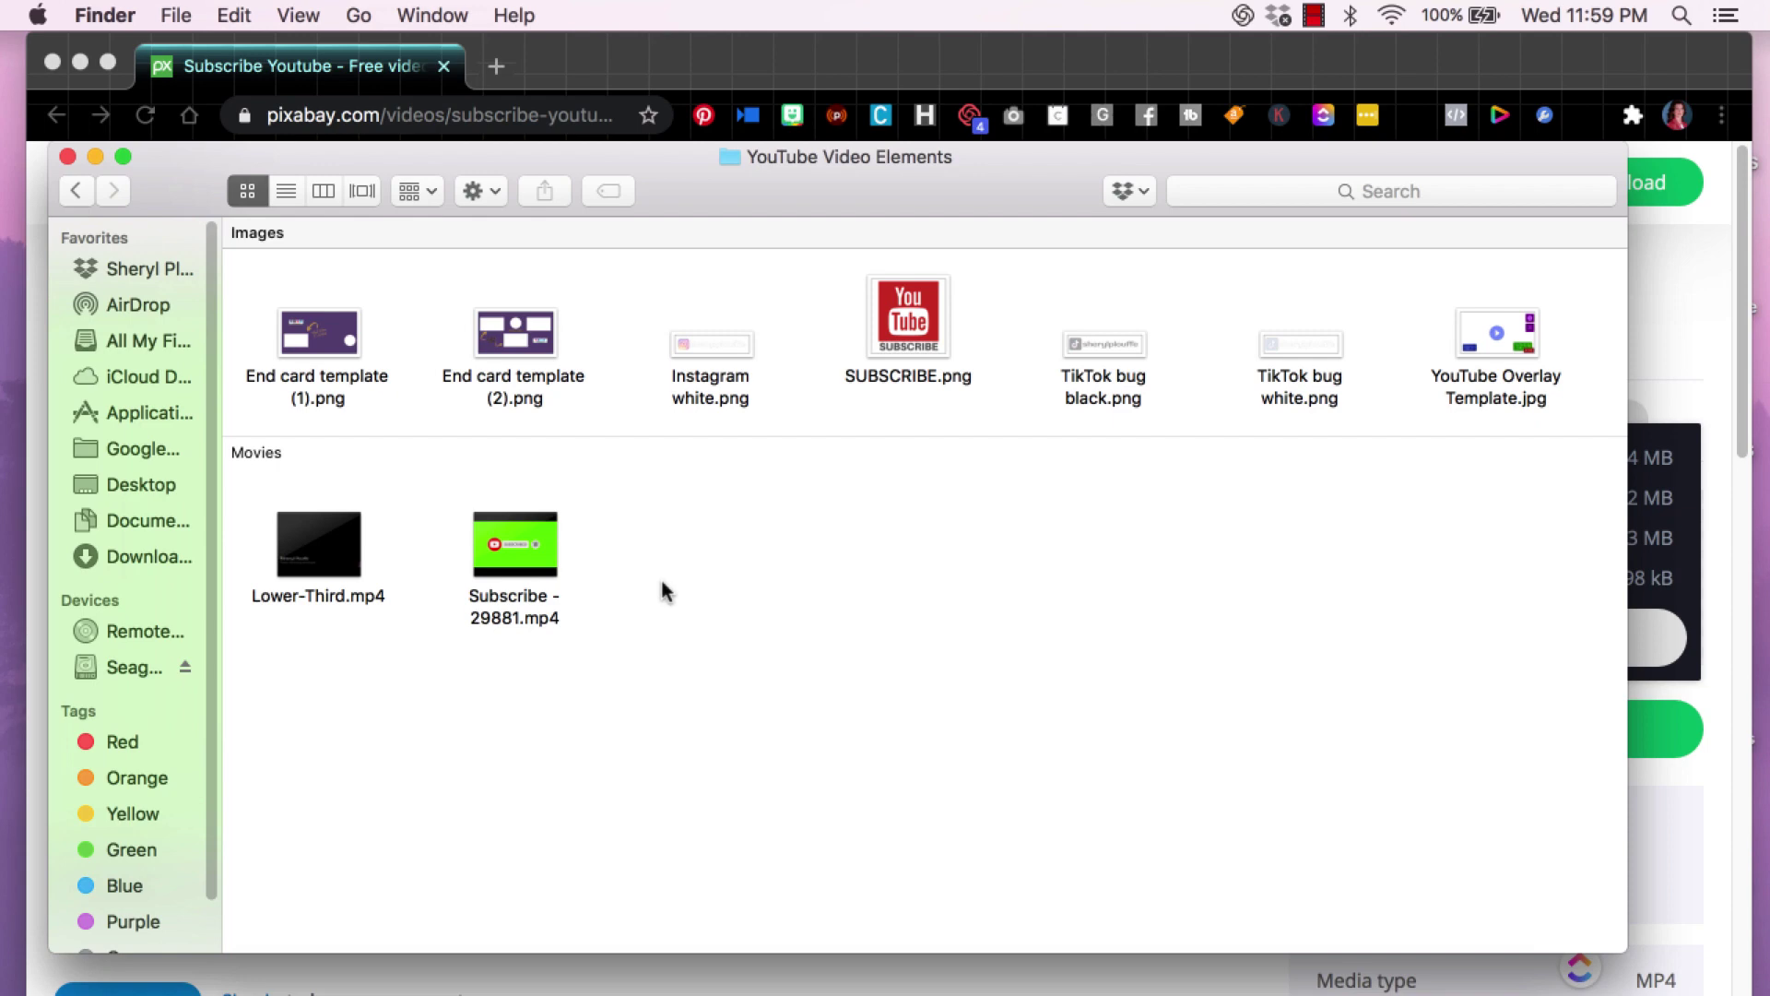
Step: Bring Chrome's Pixabay 'Subscribe Youtube' page back in front of Finder
left_click(1718, 782)
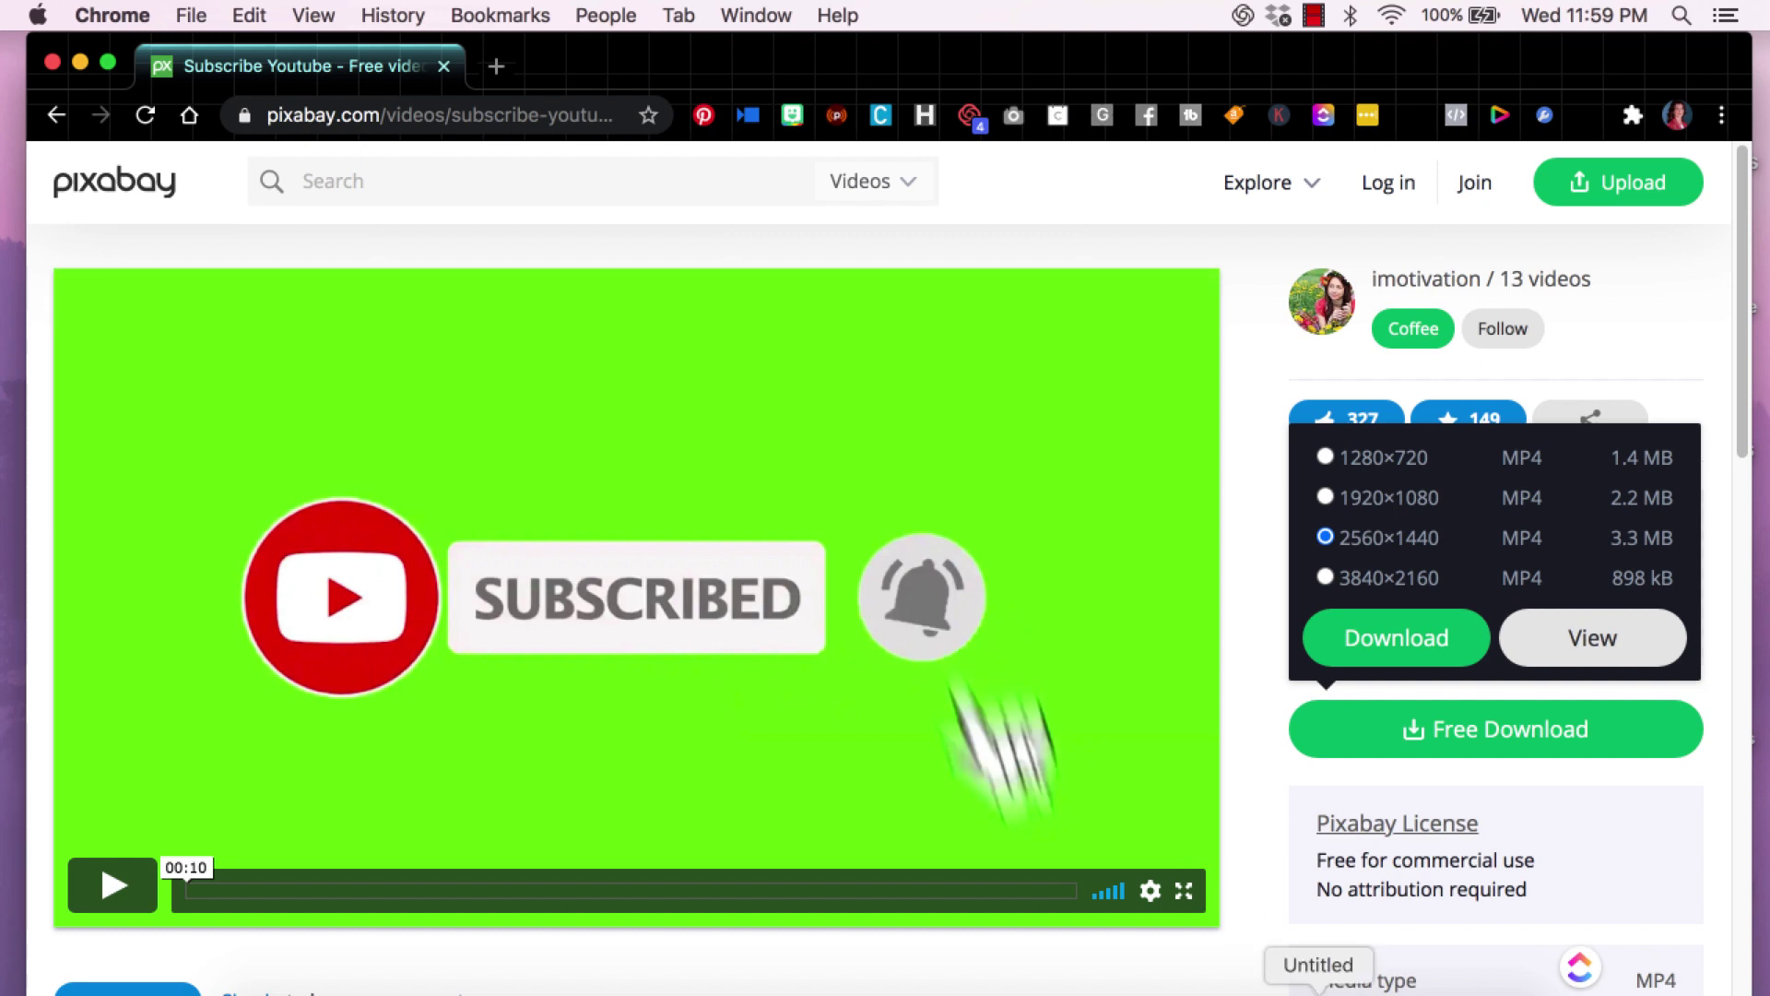
Step: Switch to the Camtasia 3 IGTV project and scrub the preview to about 0:00:40
left_click(1114, 991)
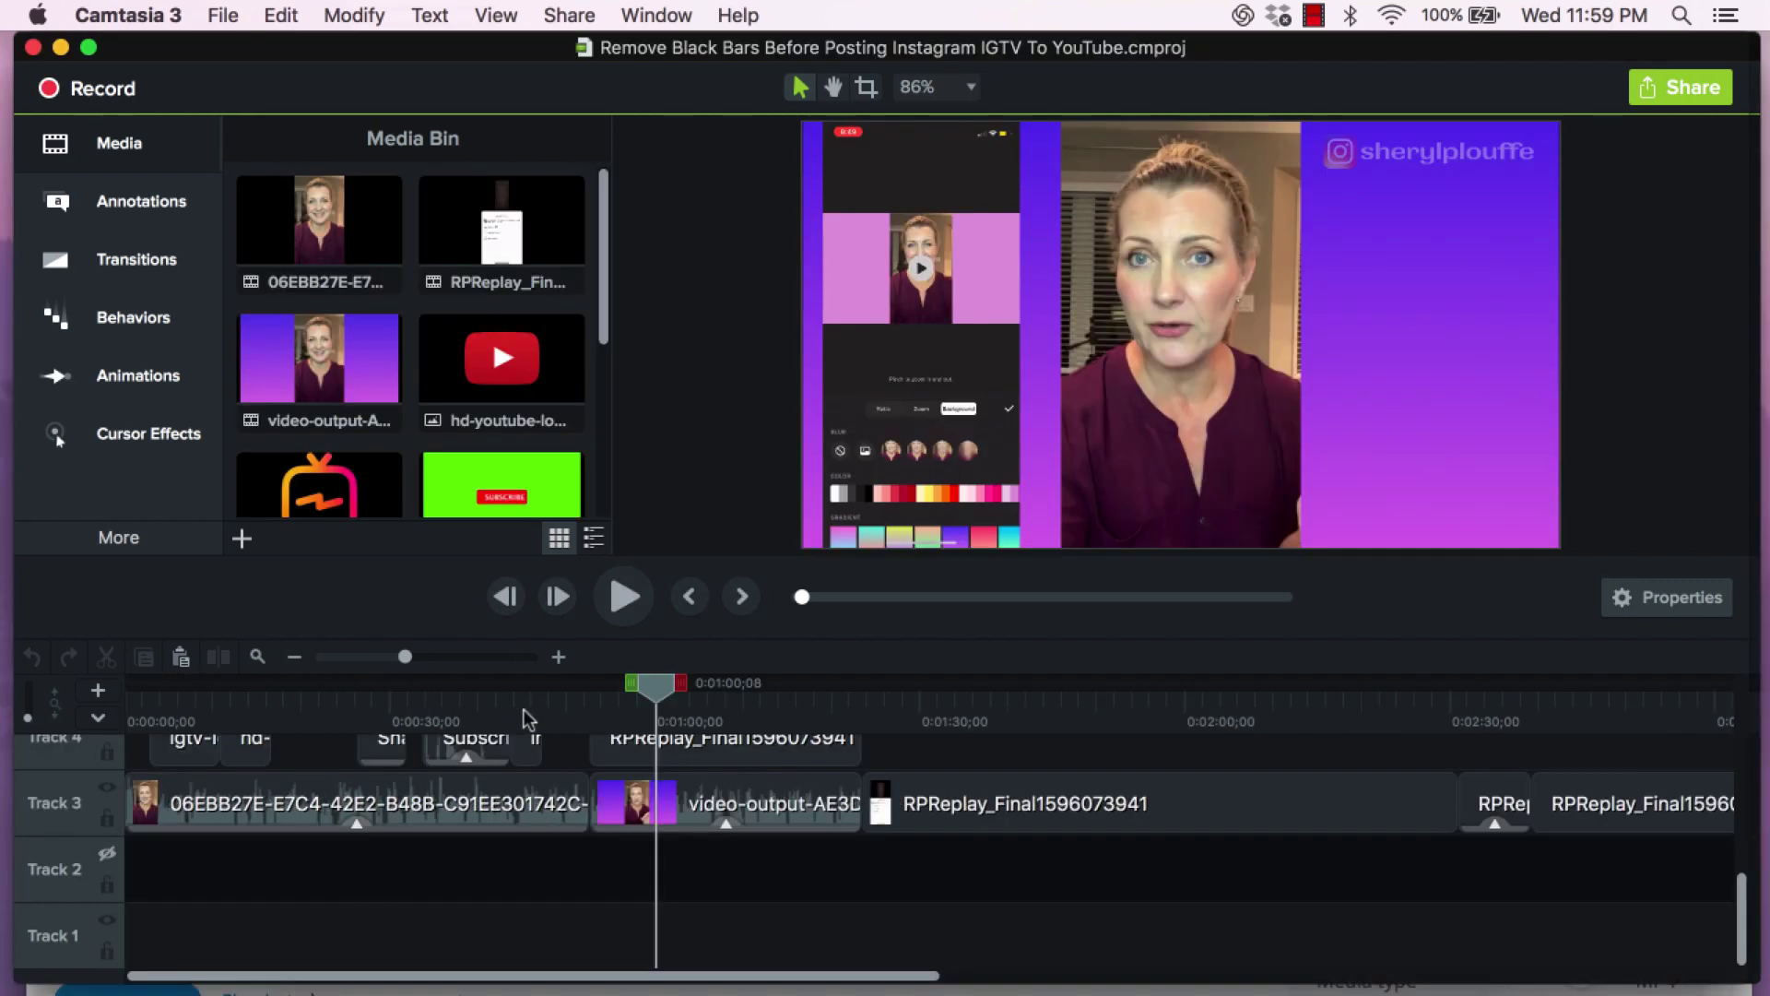
left_click(129, 717)
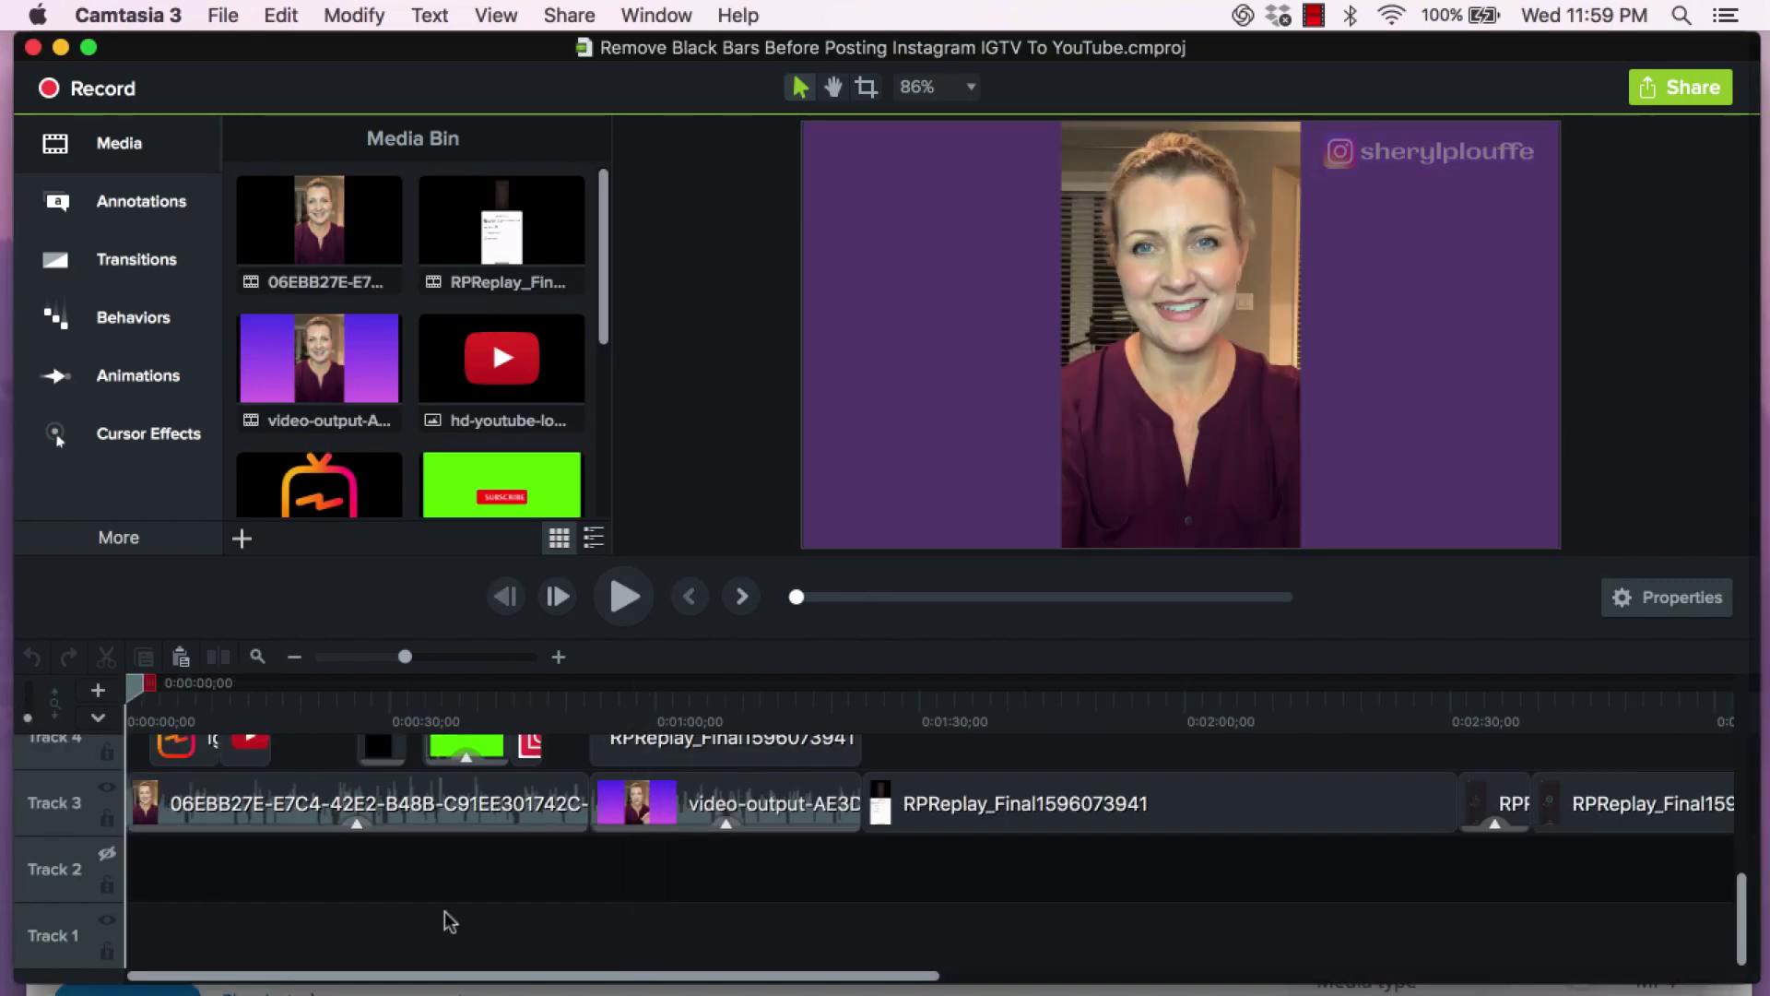
scroll(449, 922, "up", 5)
scroll(412, 881, "down", 1)
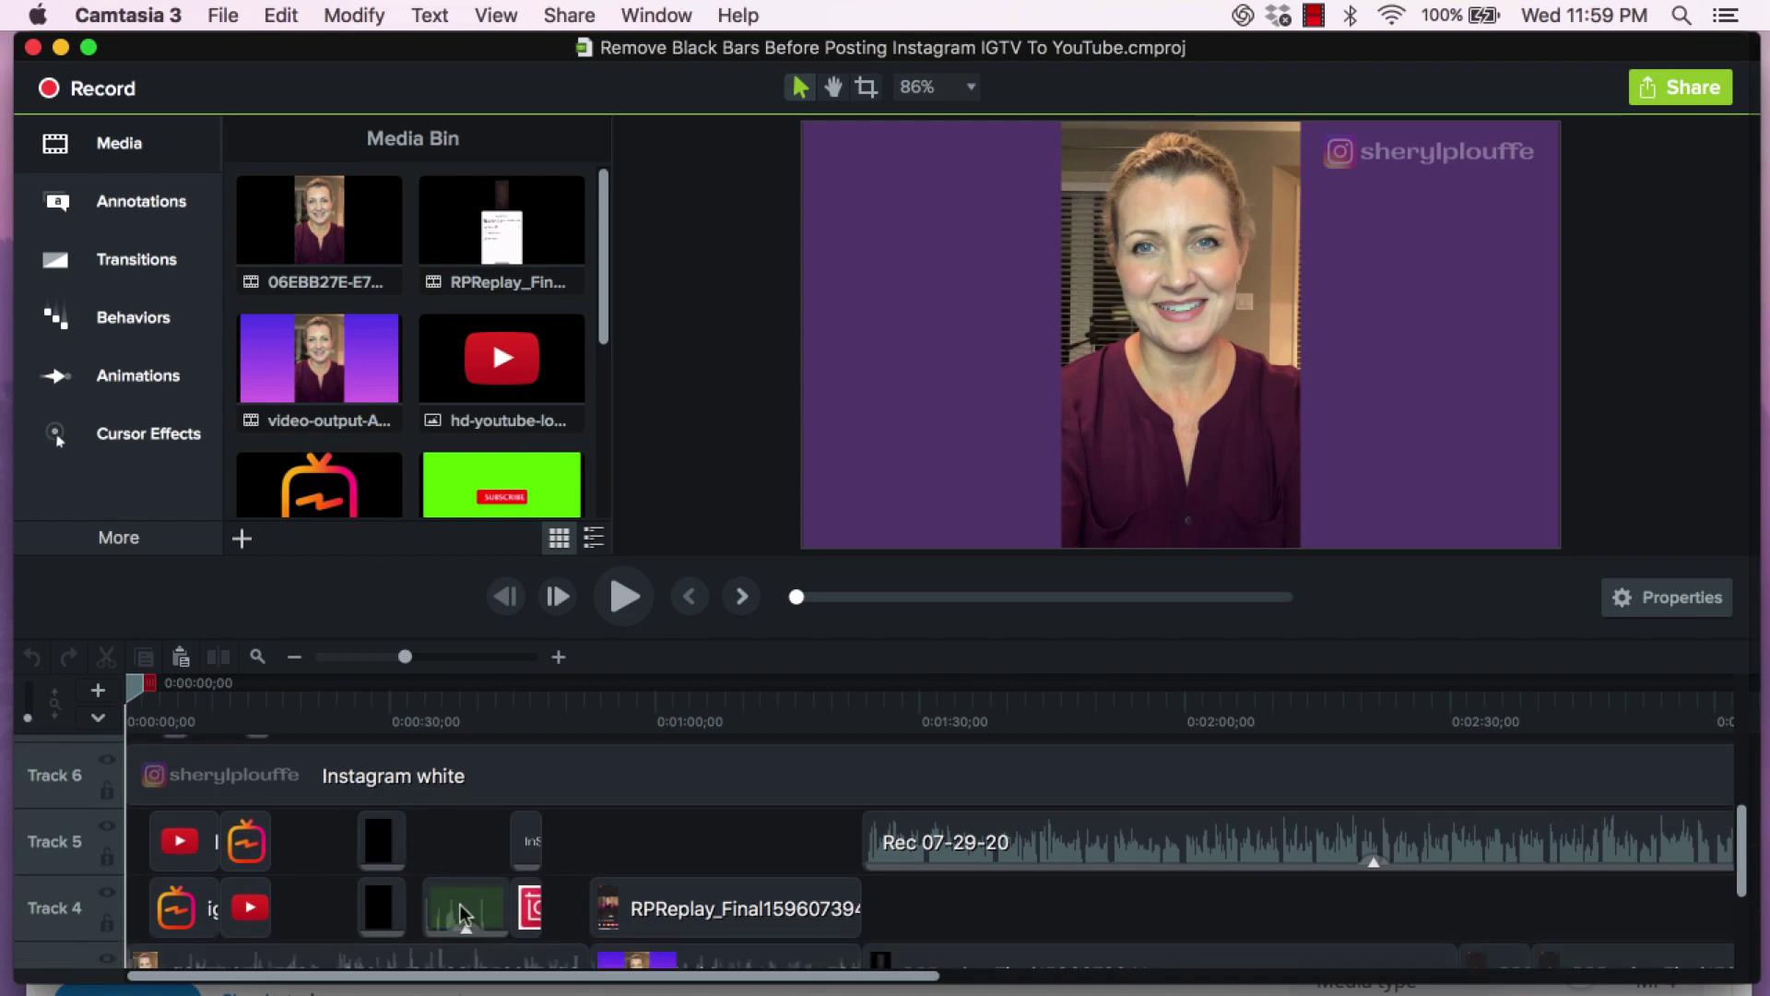
scroll(471, 818, "down", 1)
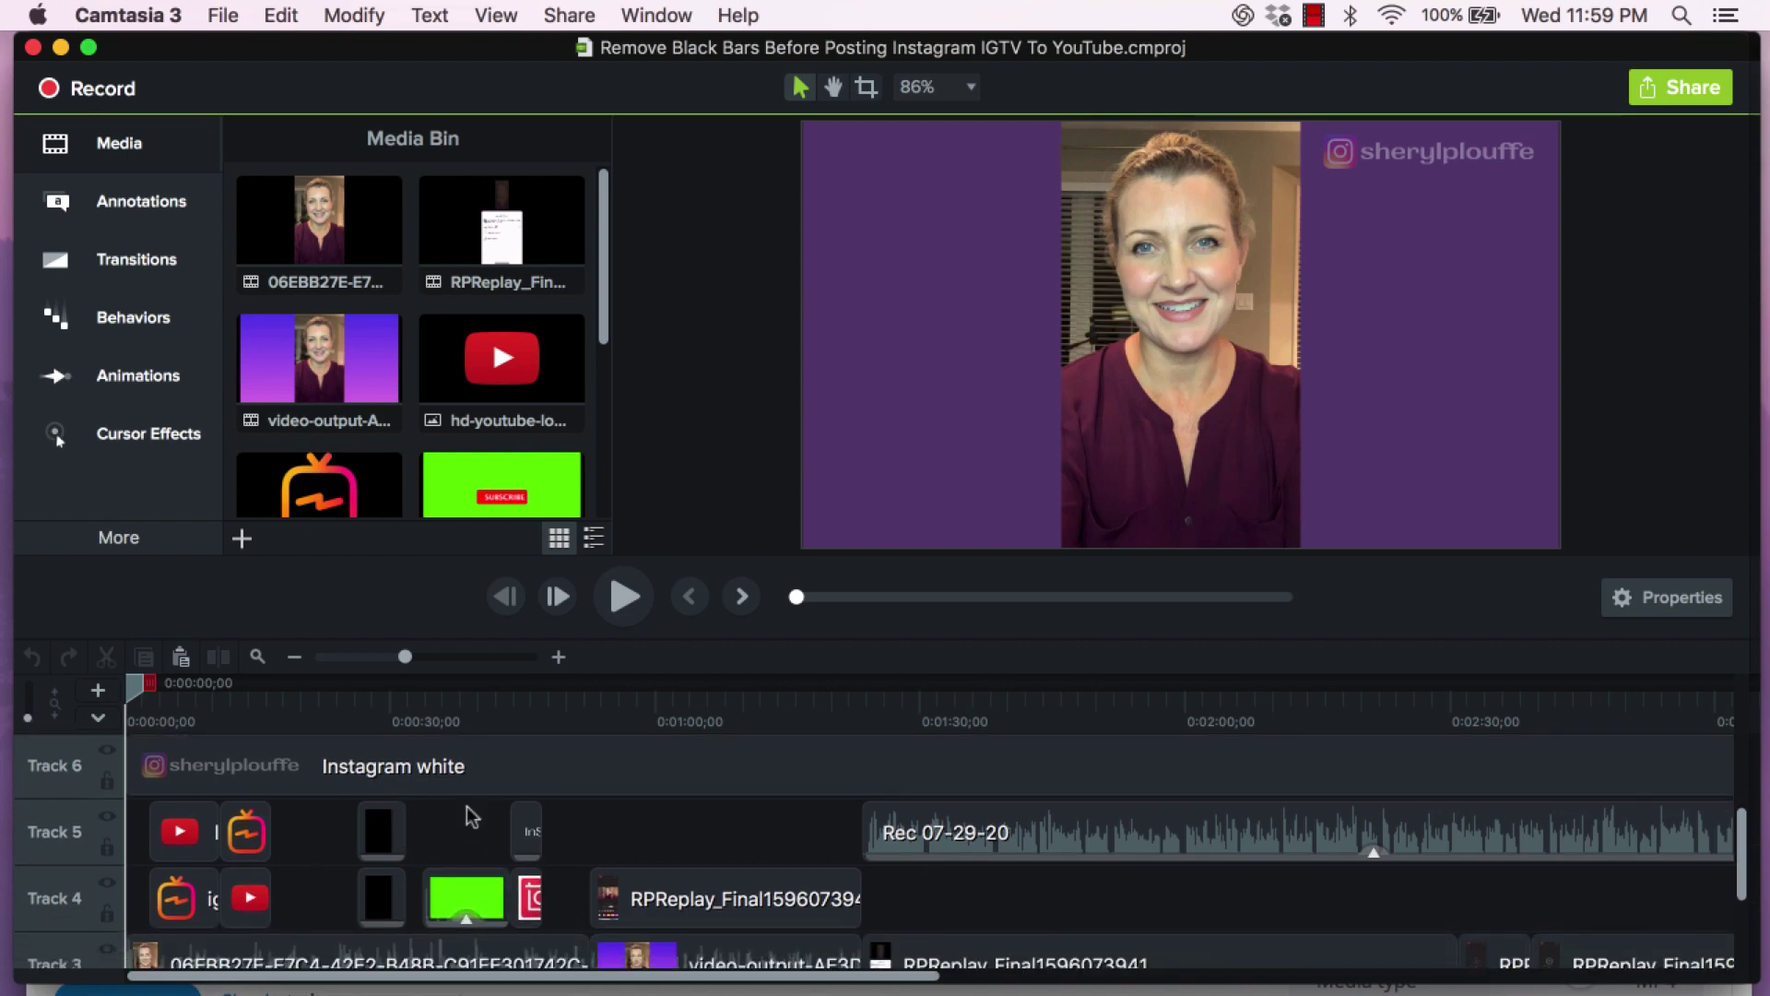
left_click_drag(136, 687, 470, 701)
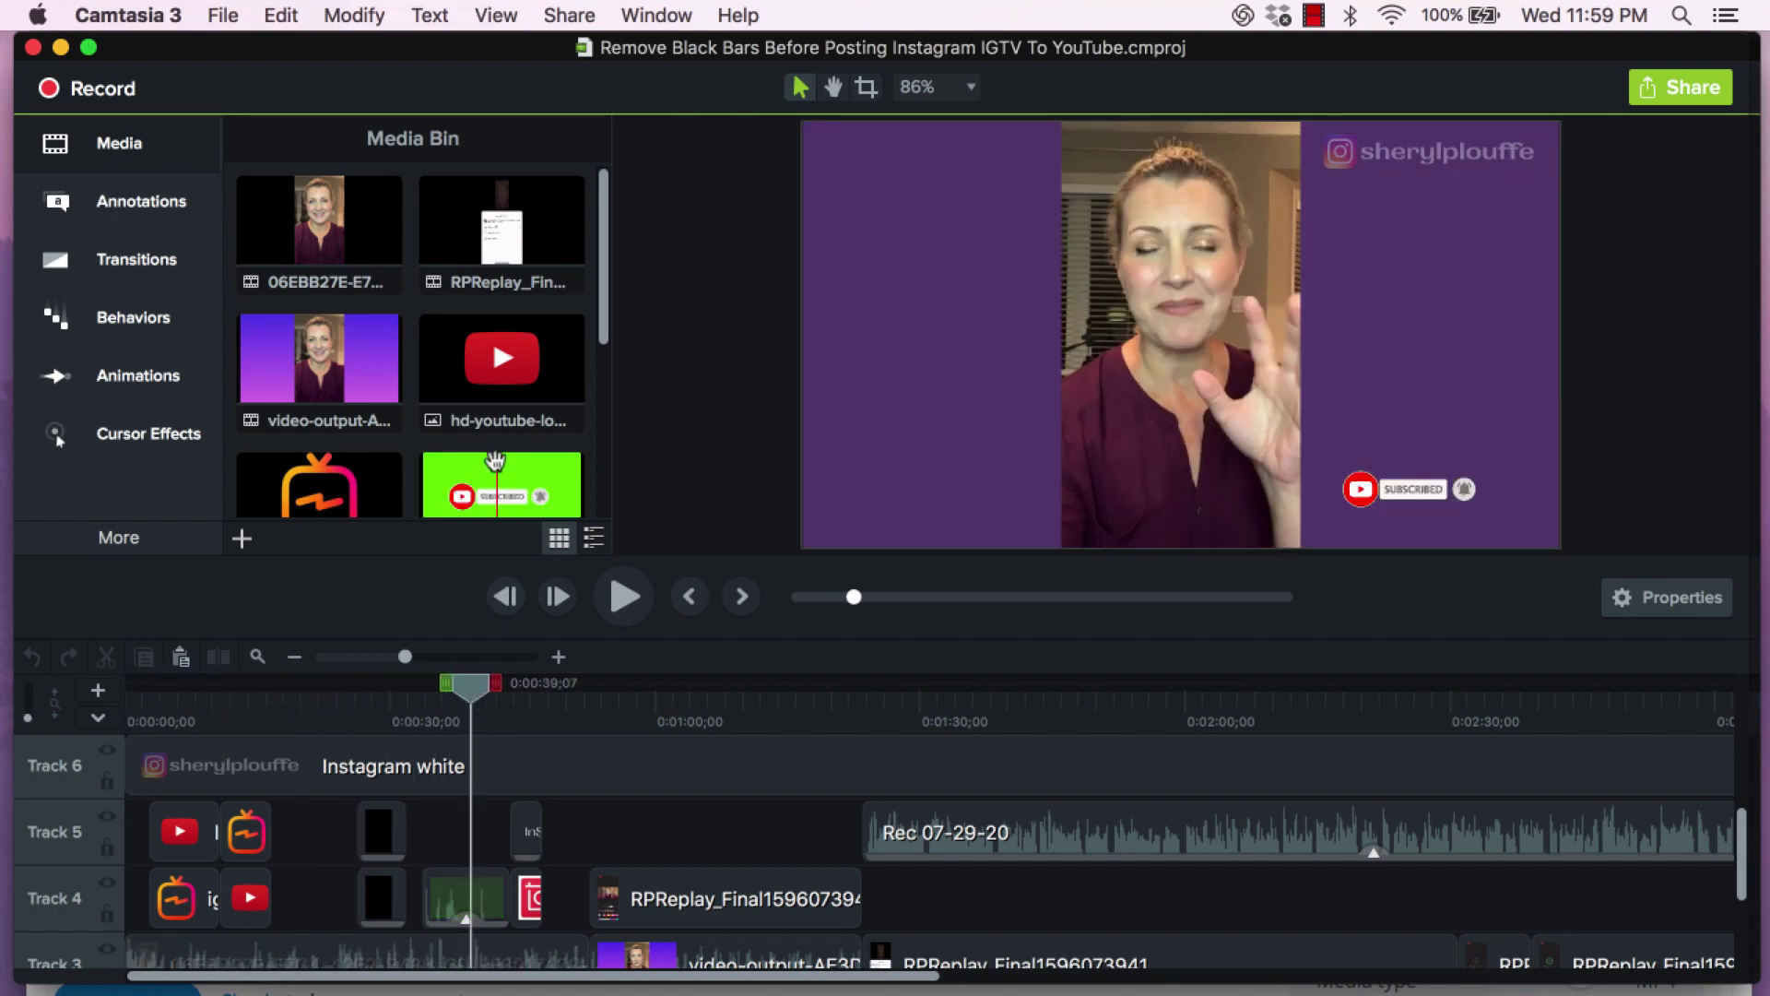
scroll(488, 456, "down", 1)
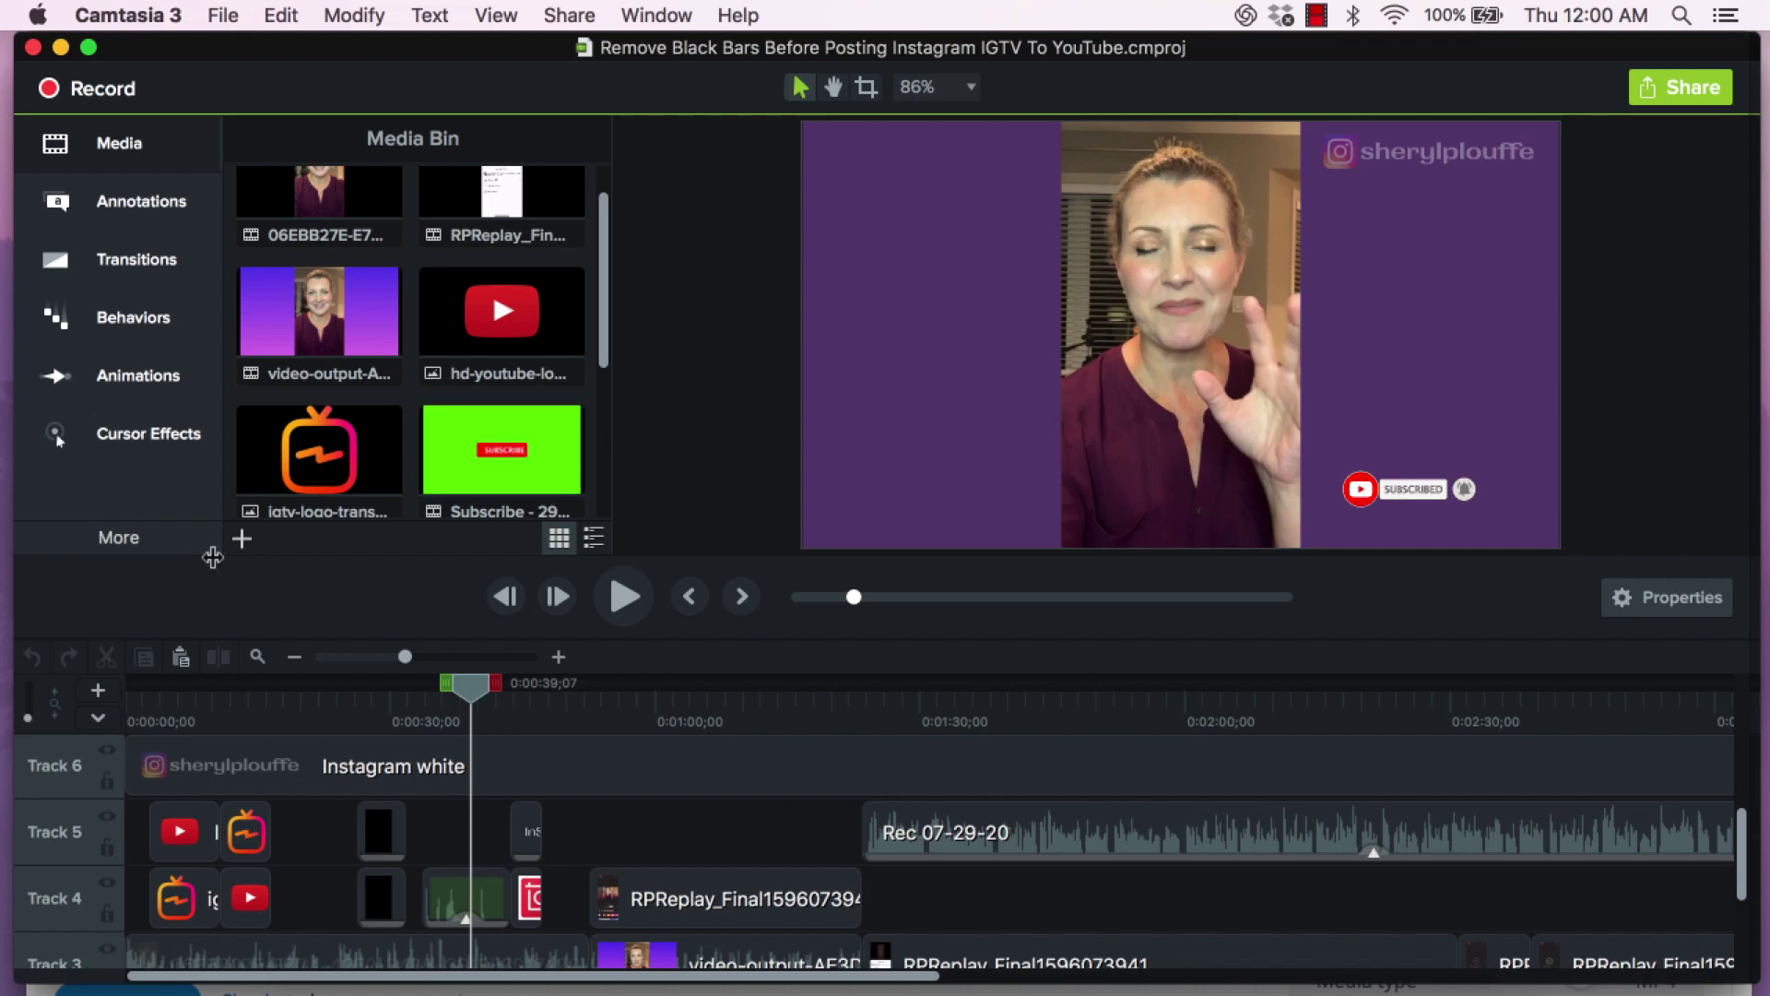
Step: Import Subscribe - 29881.mp4 from the YouTube Video Elements folder into the Media Bin
left_click(242, 539)
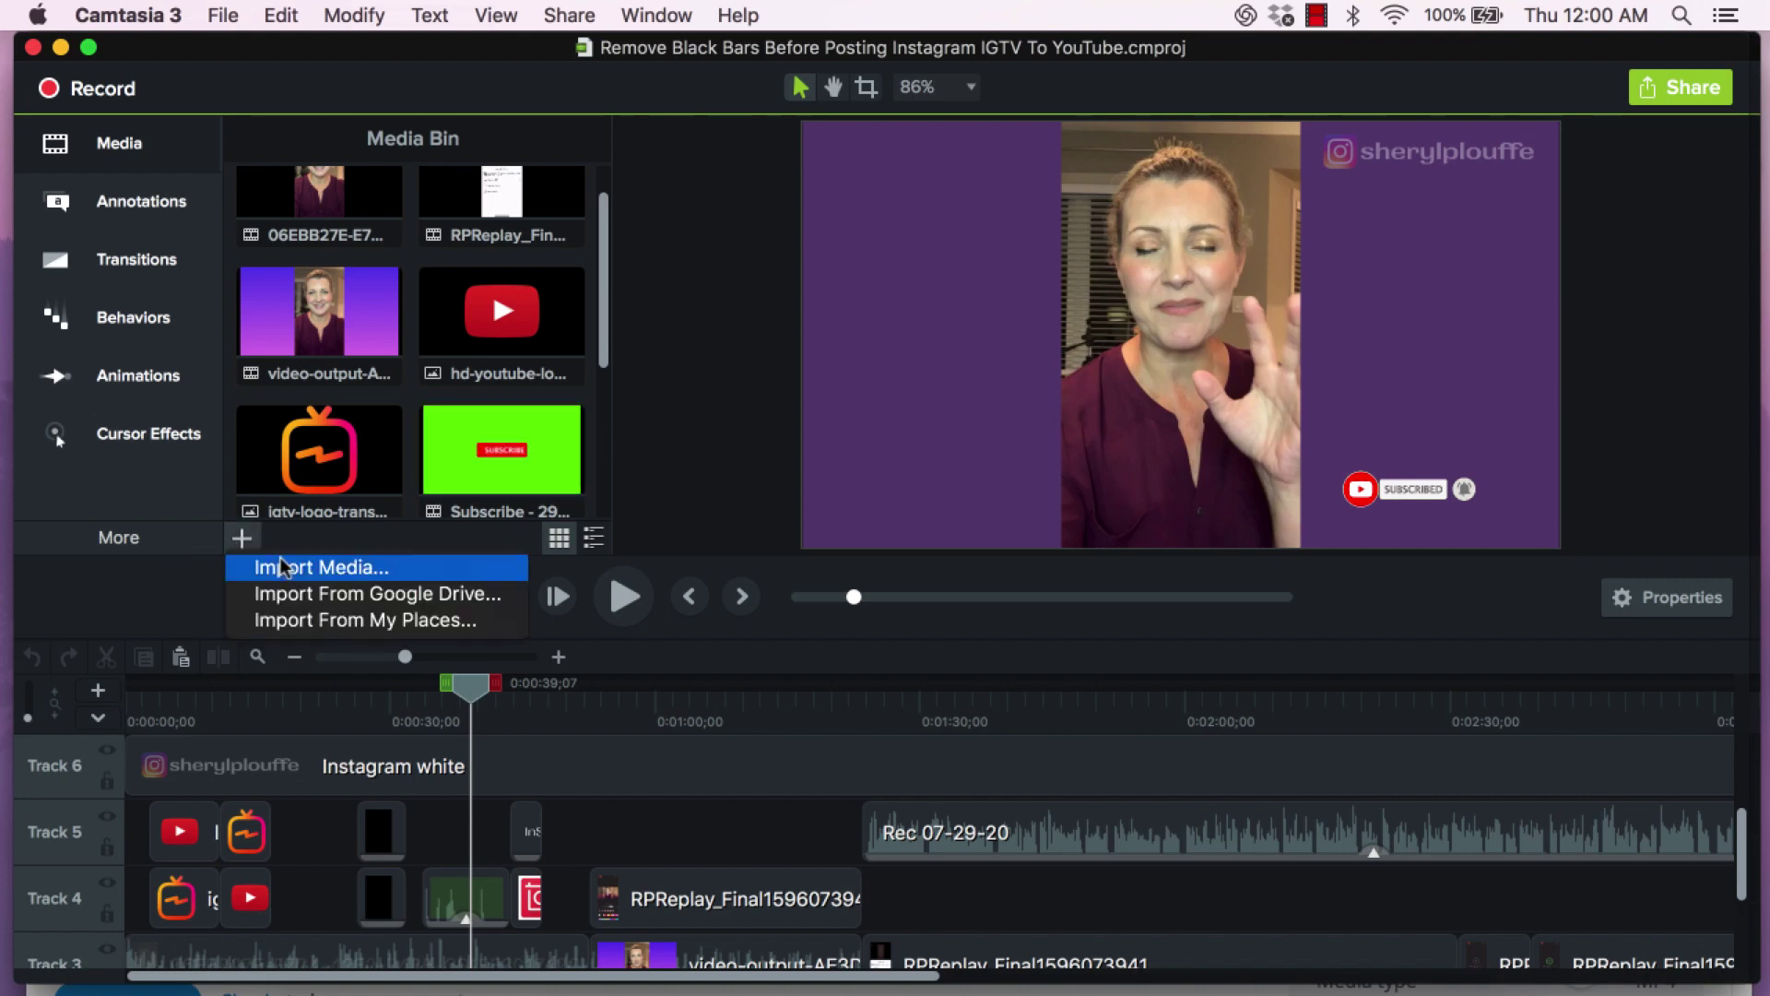
left_click(327, 572)
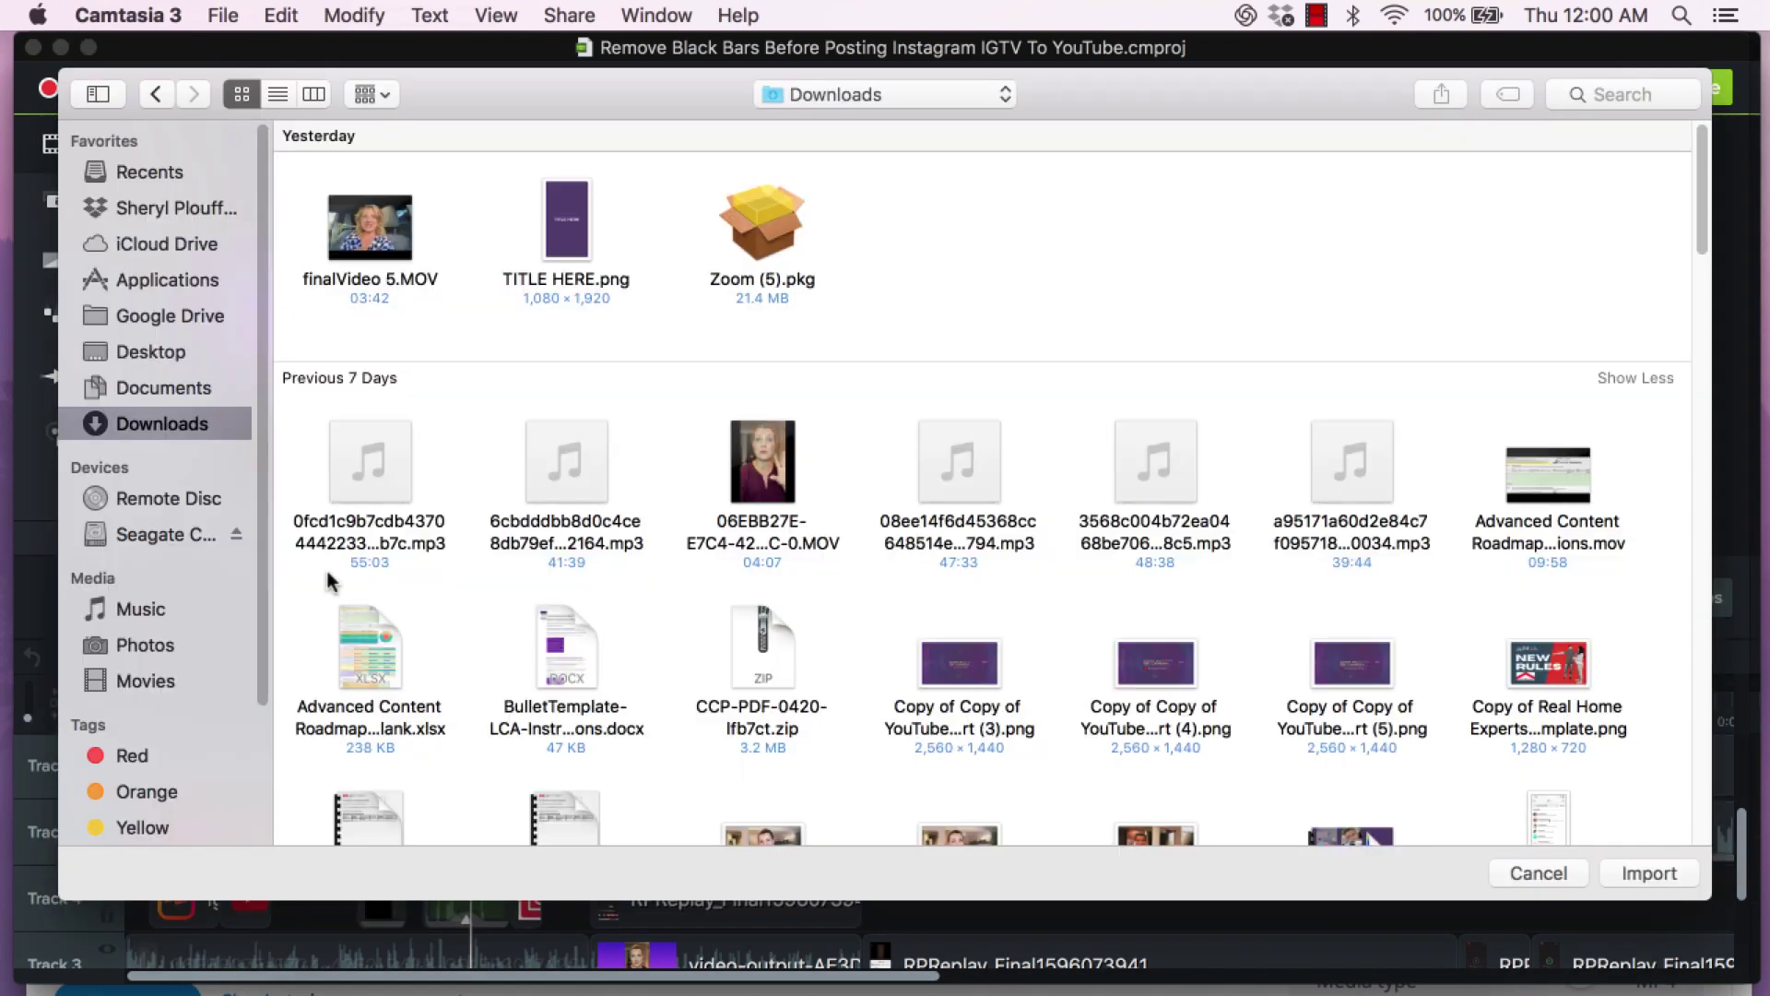
left_click(126, 356)
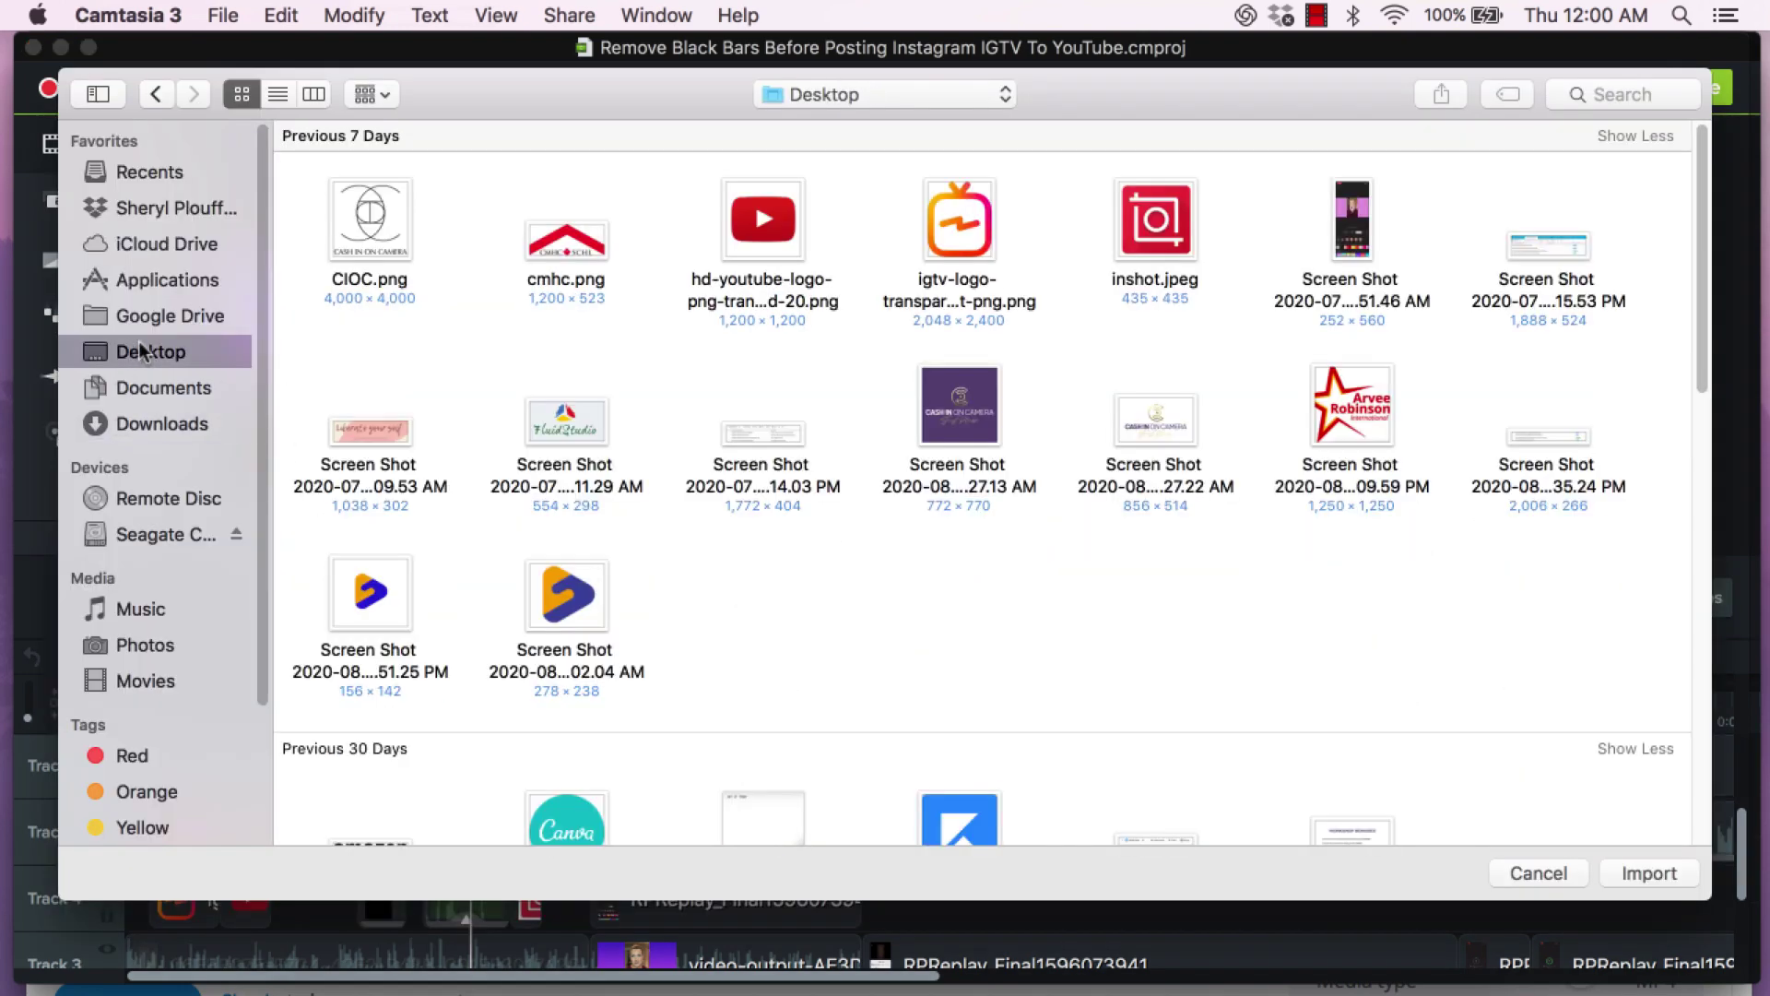
left_click(1588, 96)
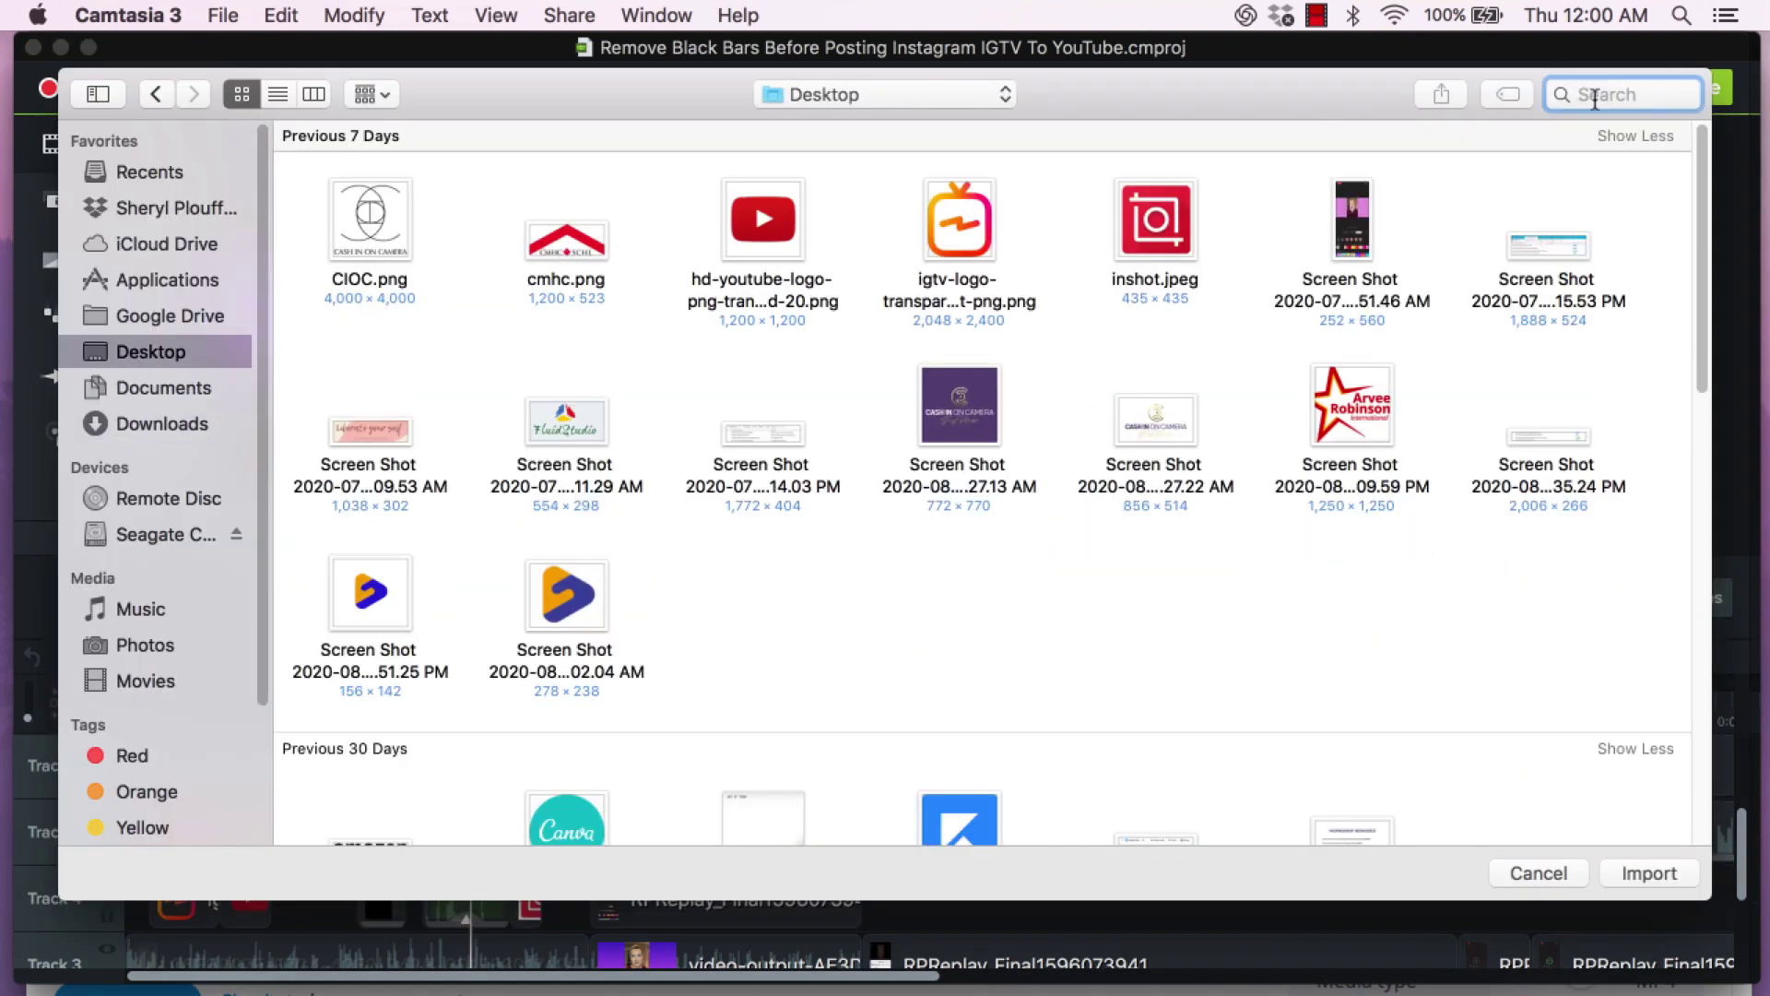
type("youtube")
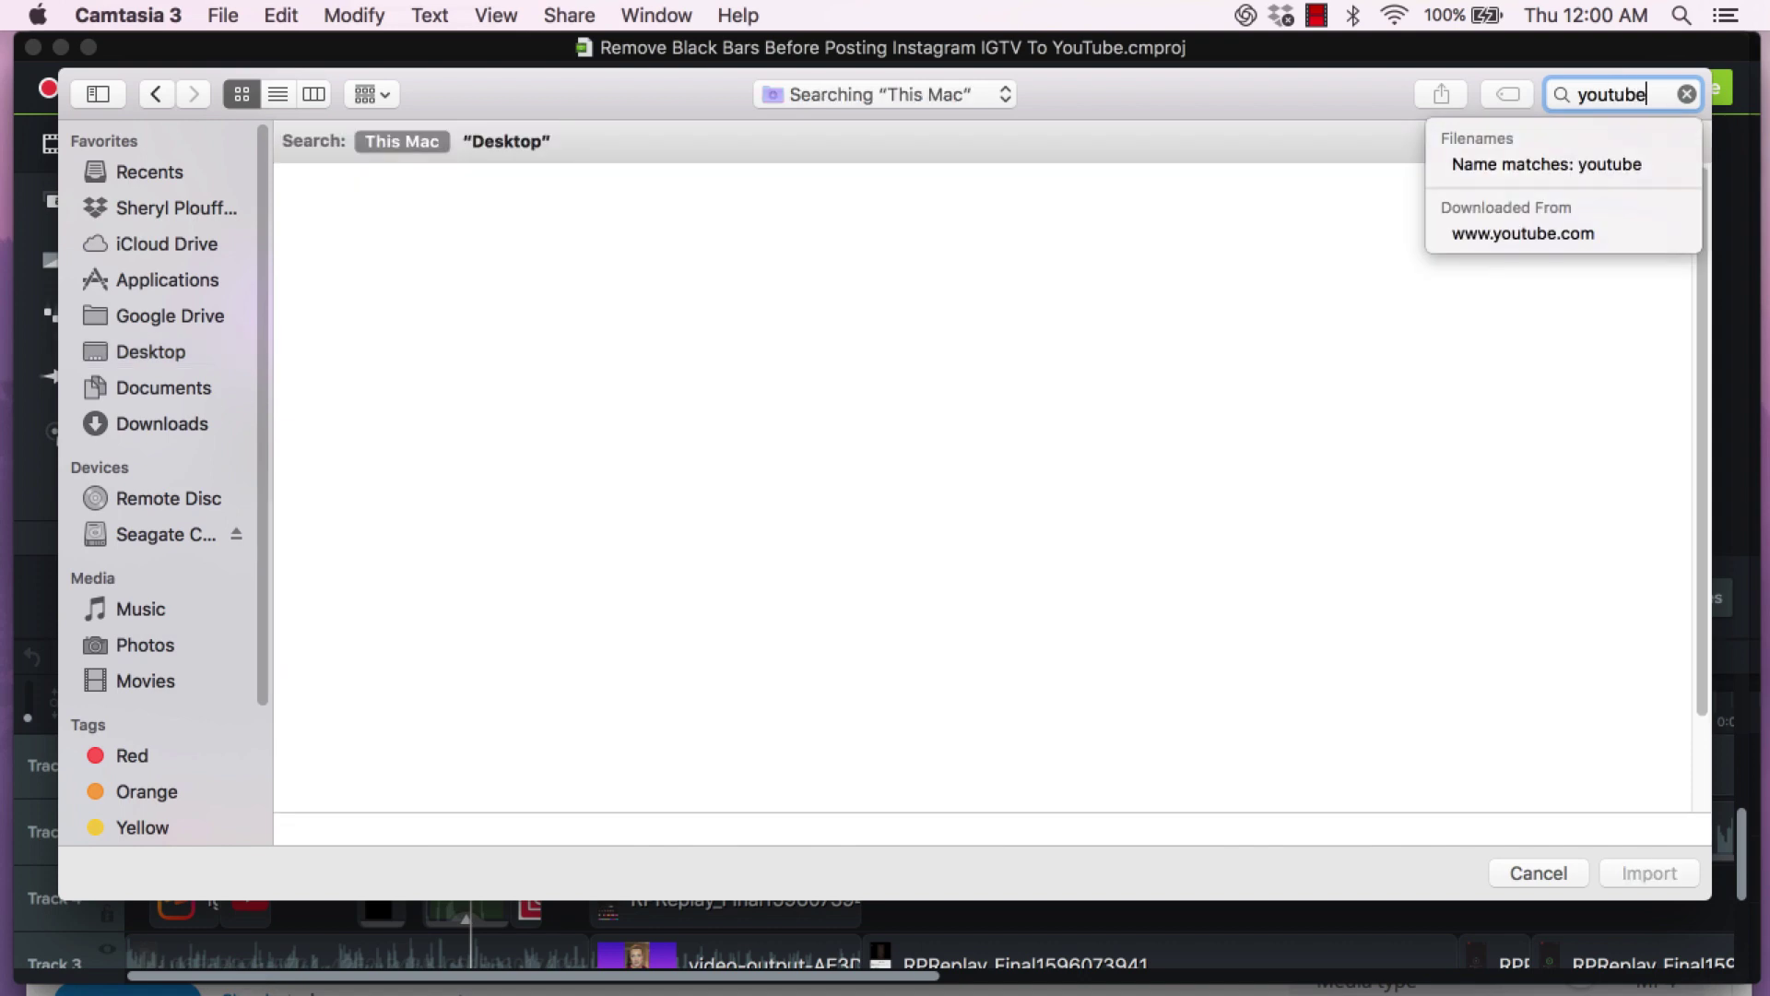
double_click(1169, 277)
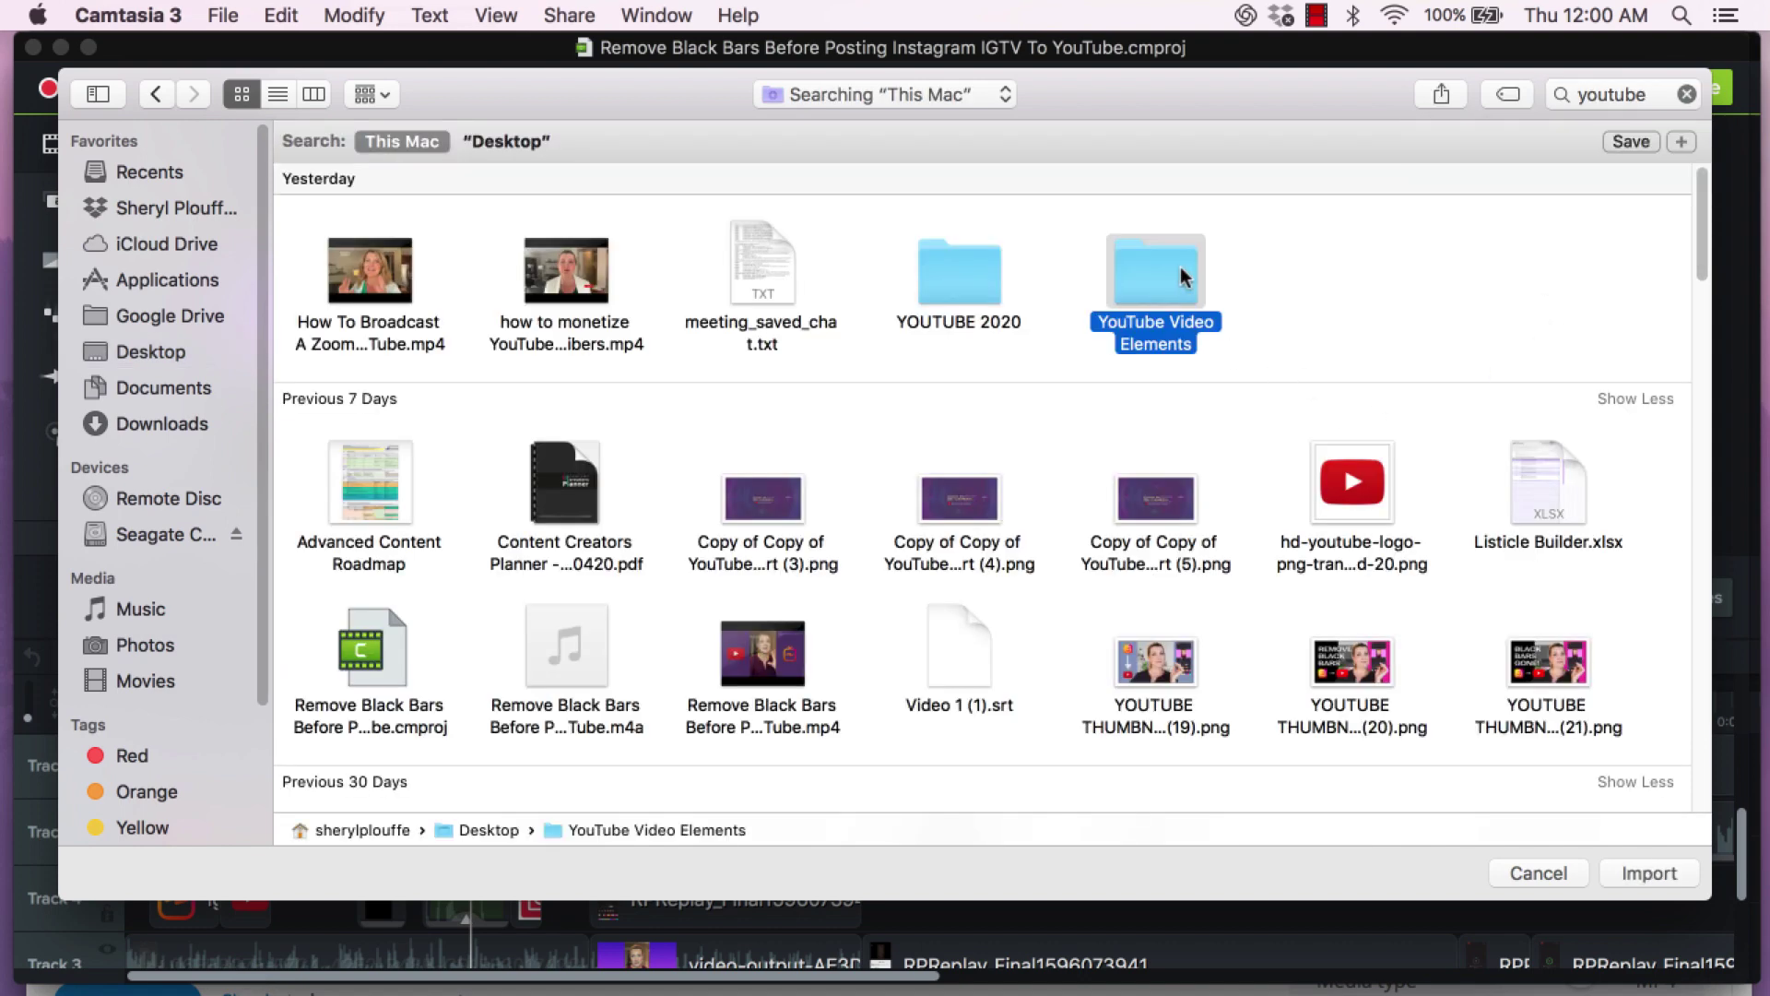
left_click(600, 481)
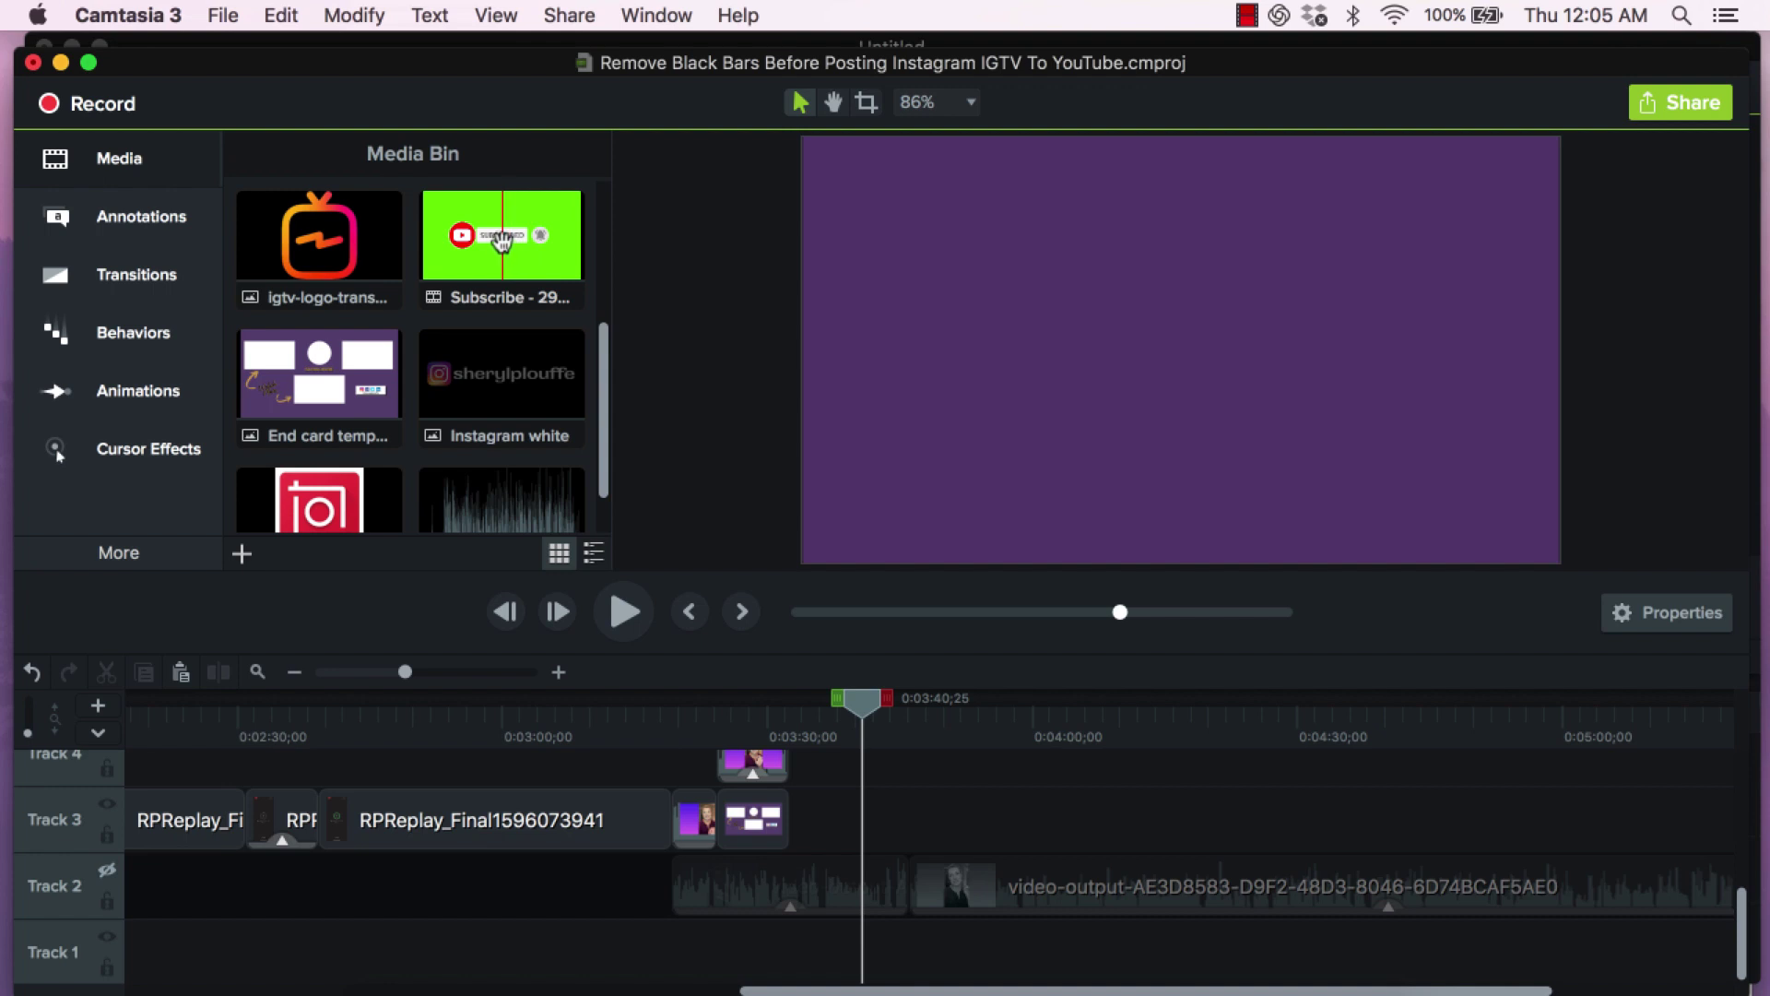
Step: Add the Subscribe clip to Track 3, shrunk to about 37% in the bottom-right corner
left_click_drag(498, 242, 815, 856)
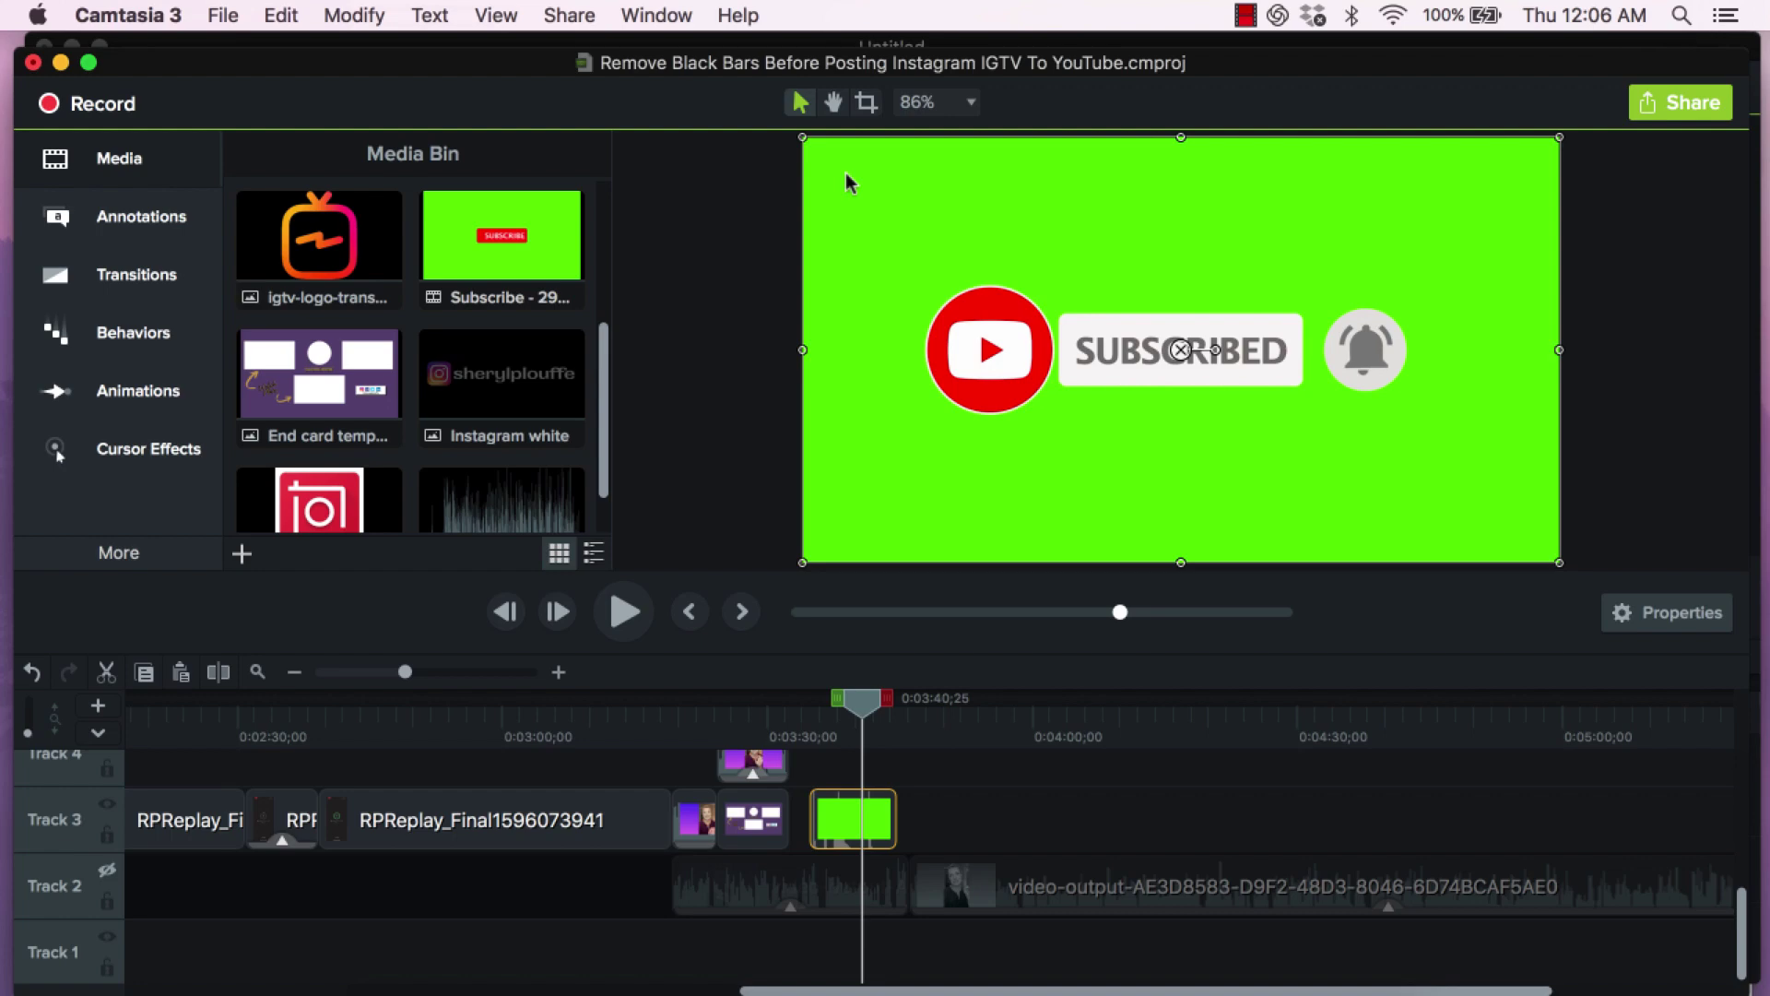
left_click_drag(806, 135, 1329, 426)
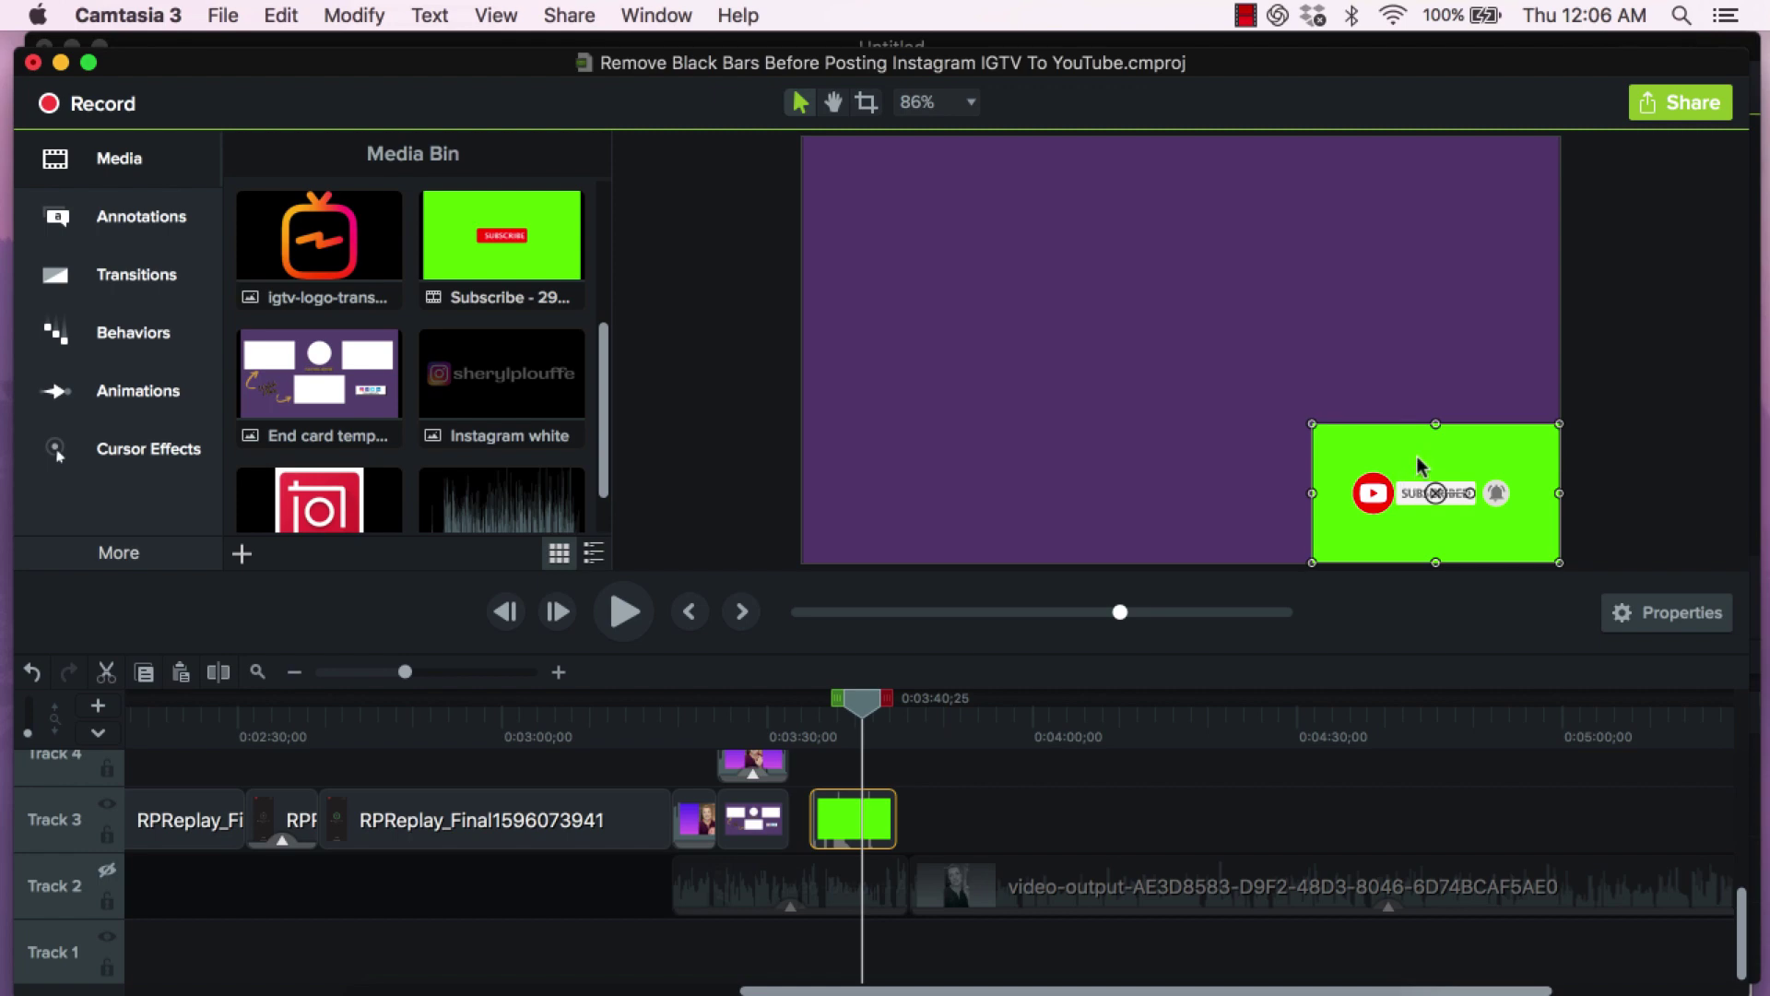
left_click_drag(1420, 465, 1381, 440)
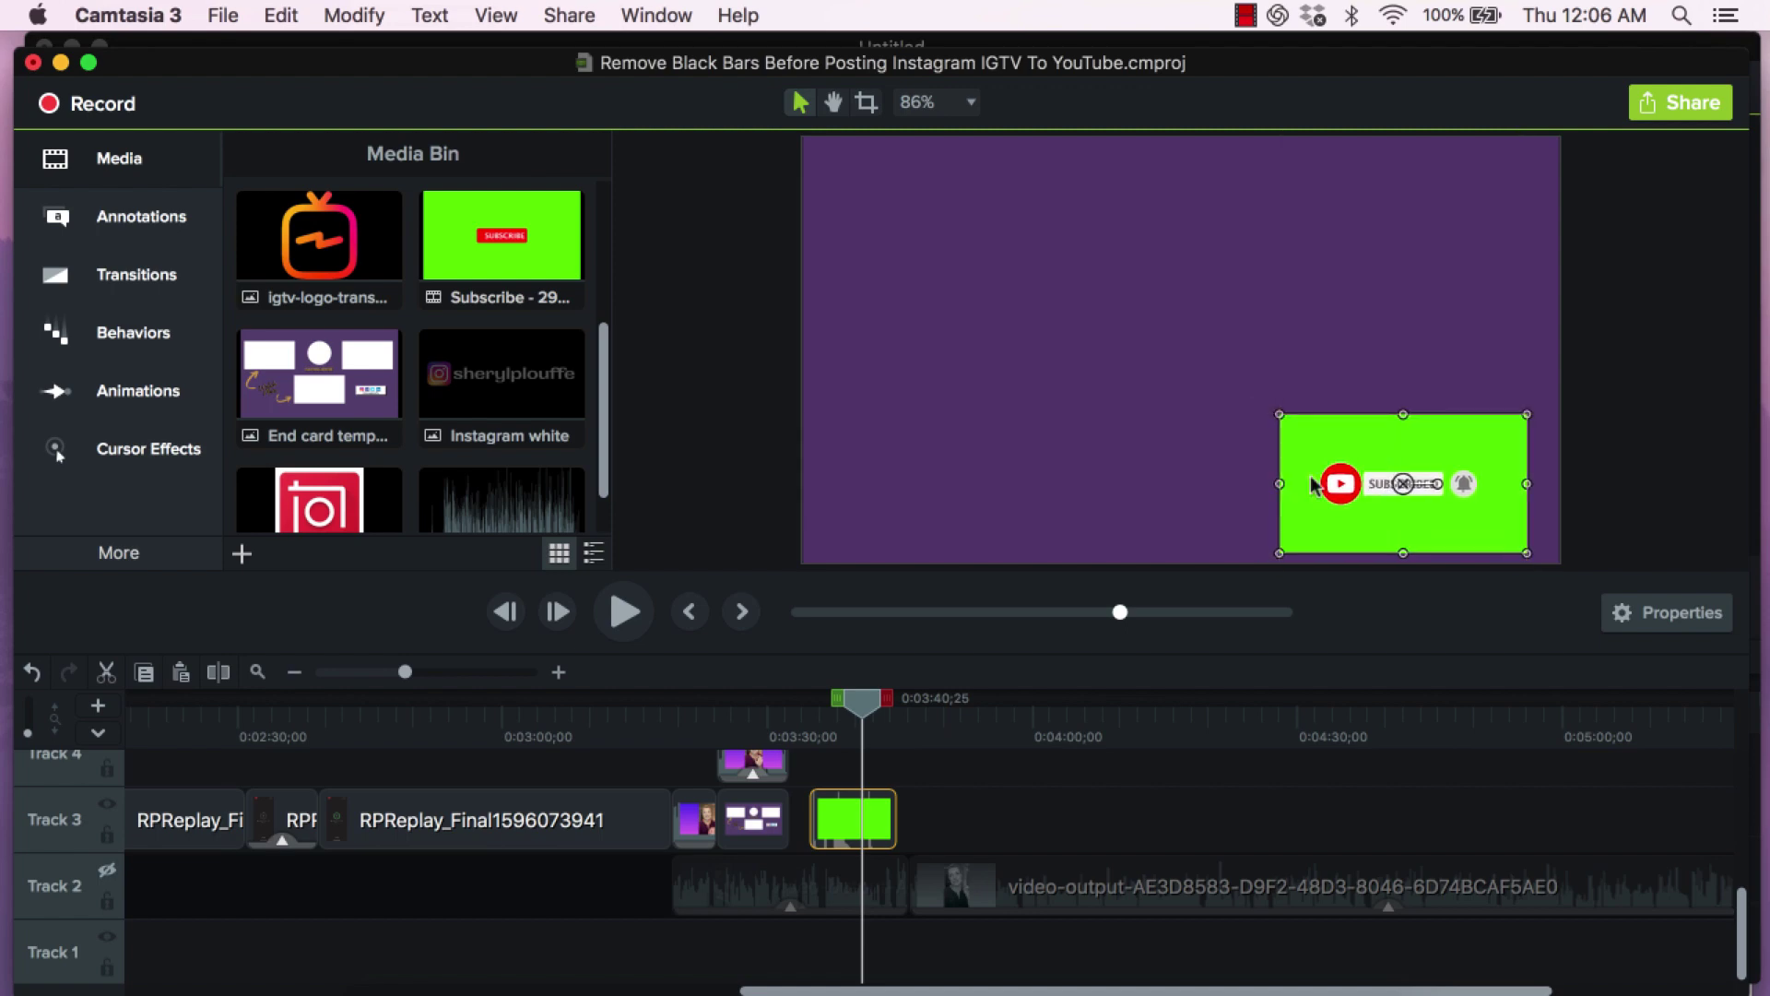
key("super+9")
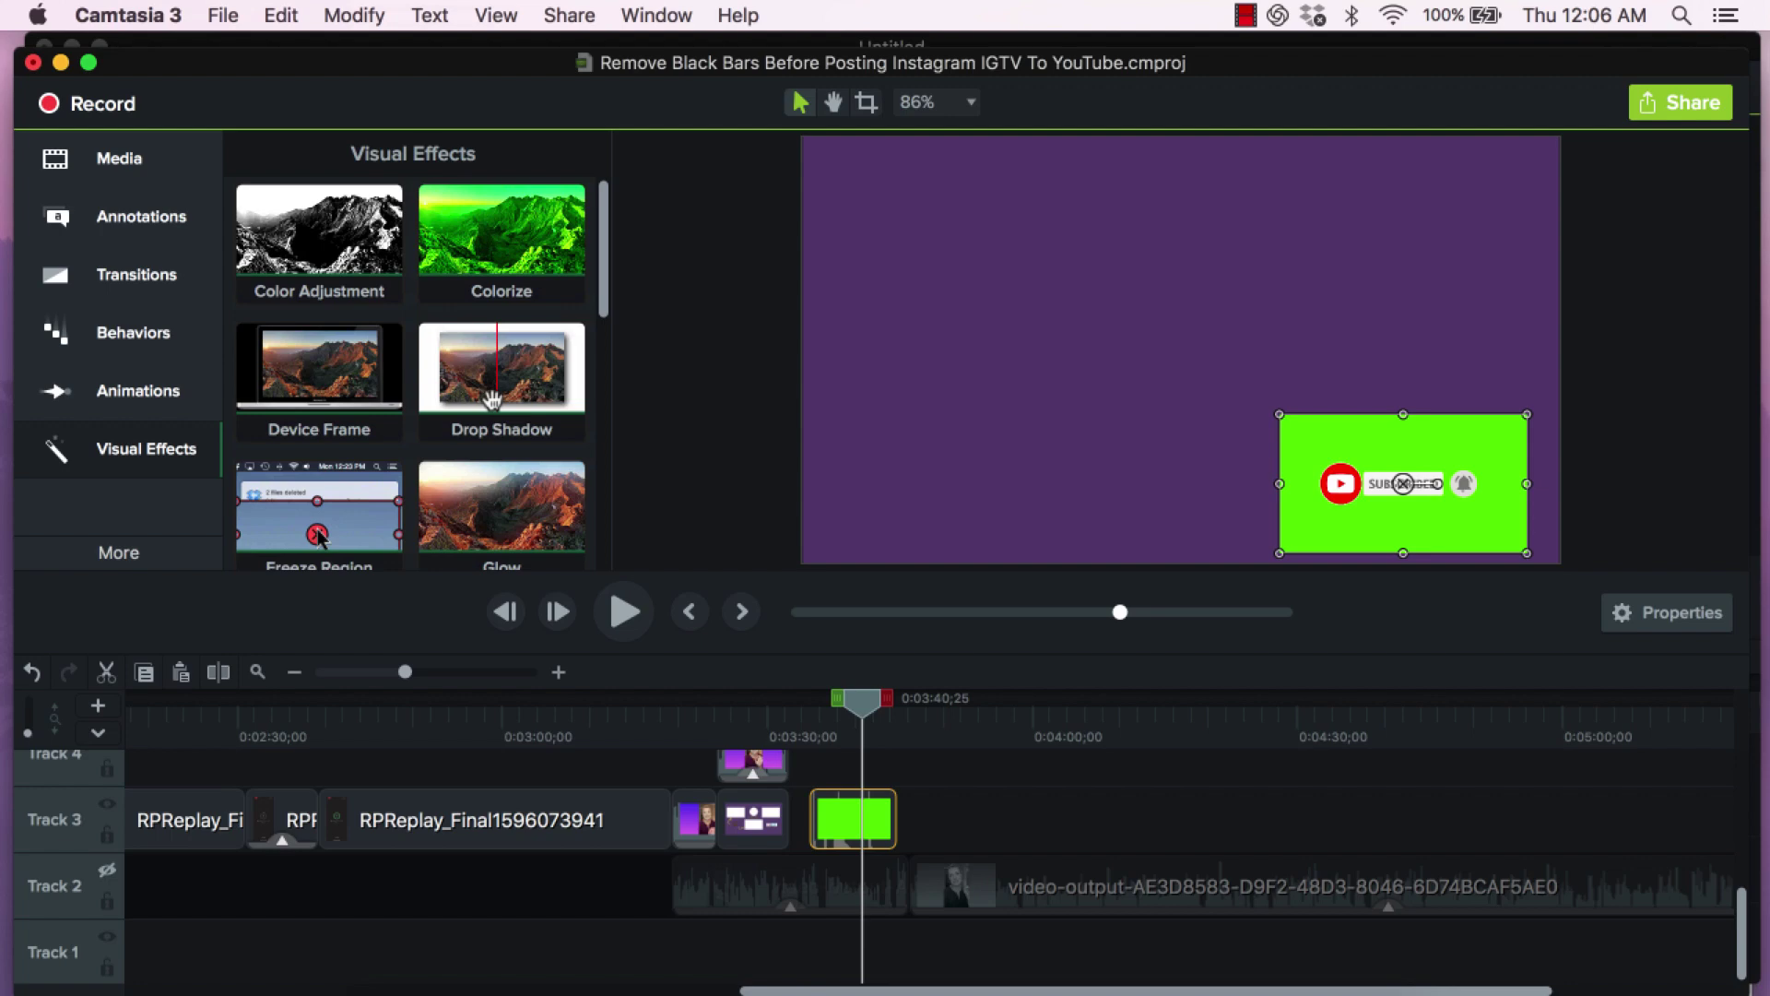
Step: Drop Remove a Color onto the Subscribe clip on Track 3 and reselect the clip
scroll(492, 398, "down", 5)
scroll(494, 402, "down", 1)
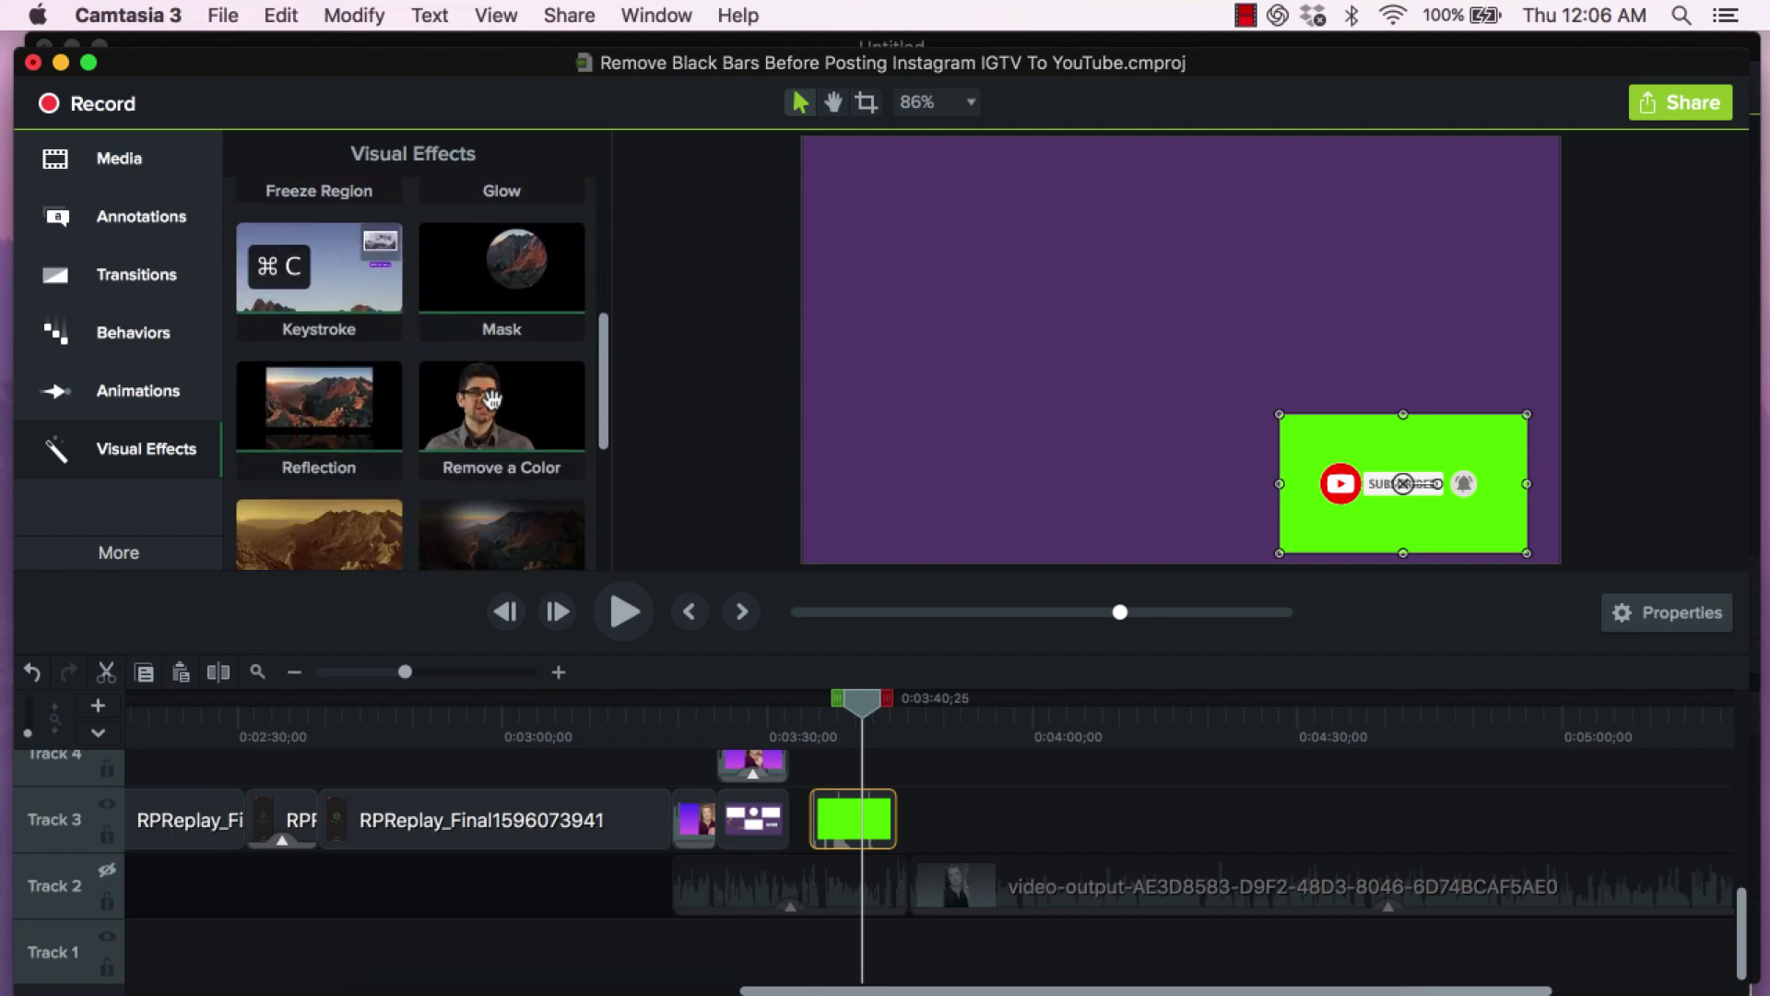
left_click_drag(522, 429, 846, 816)
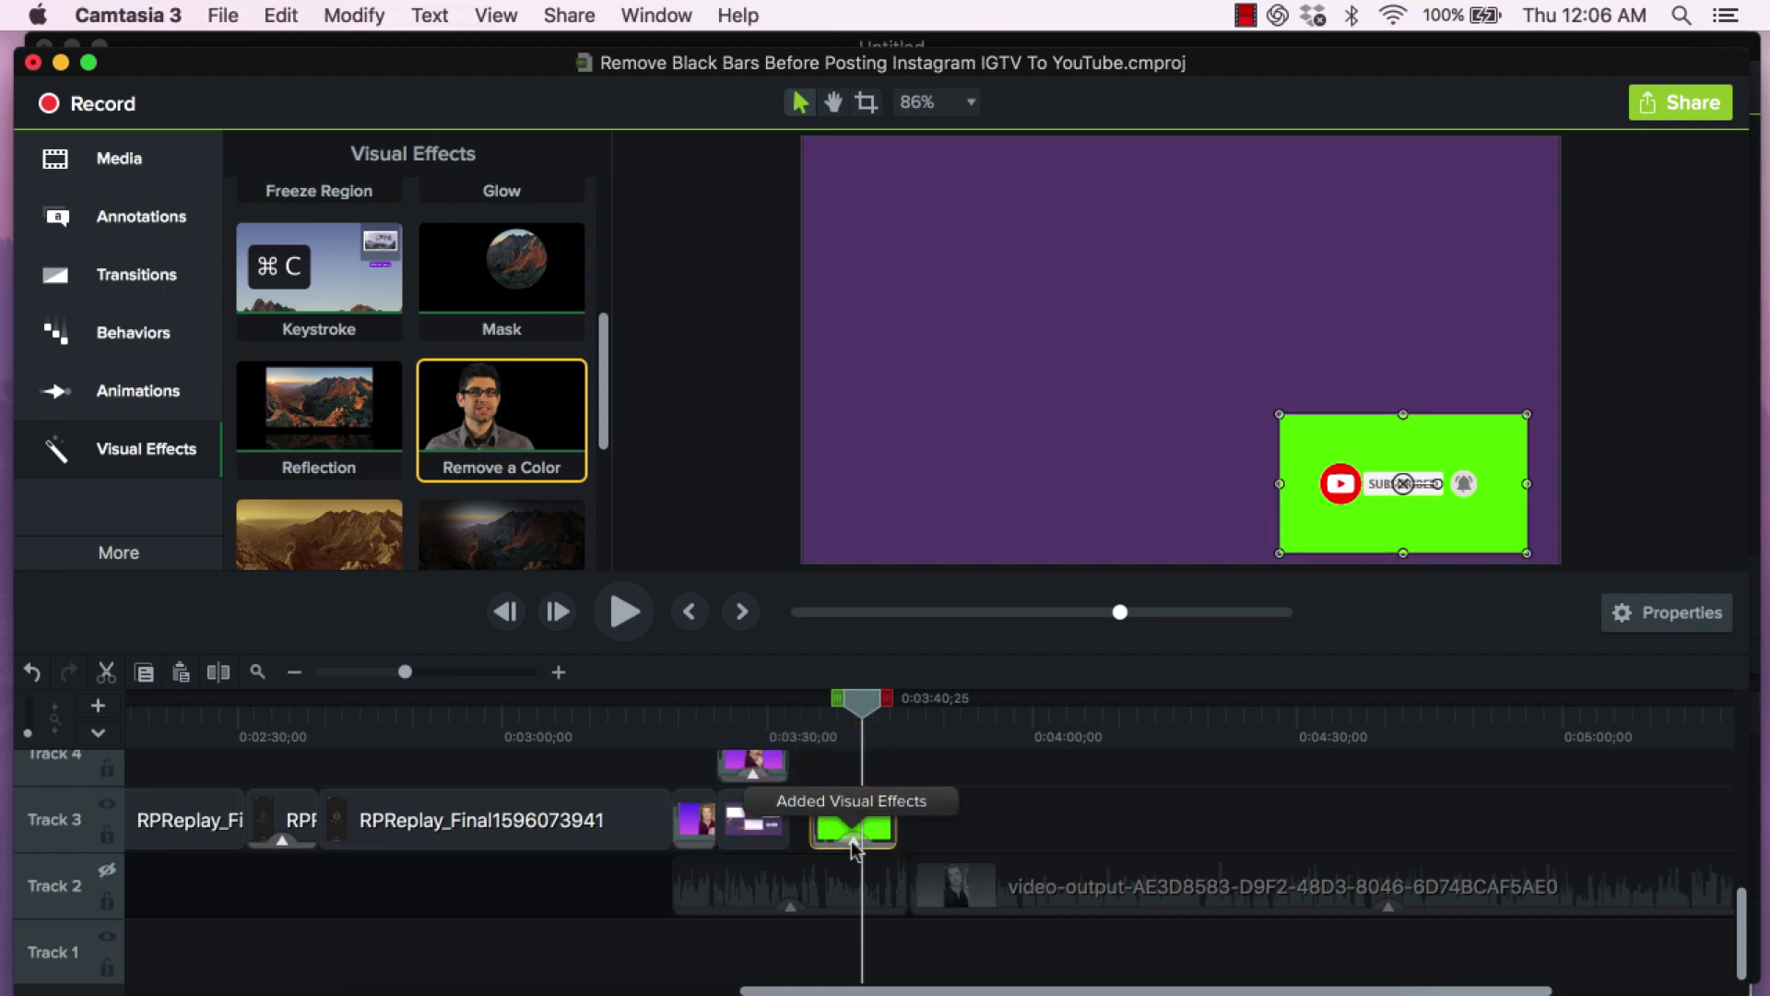
left_click(854, 840)
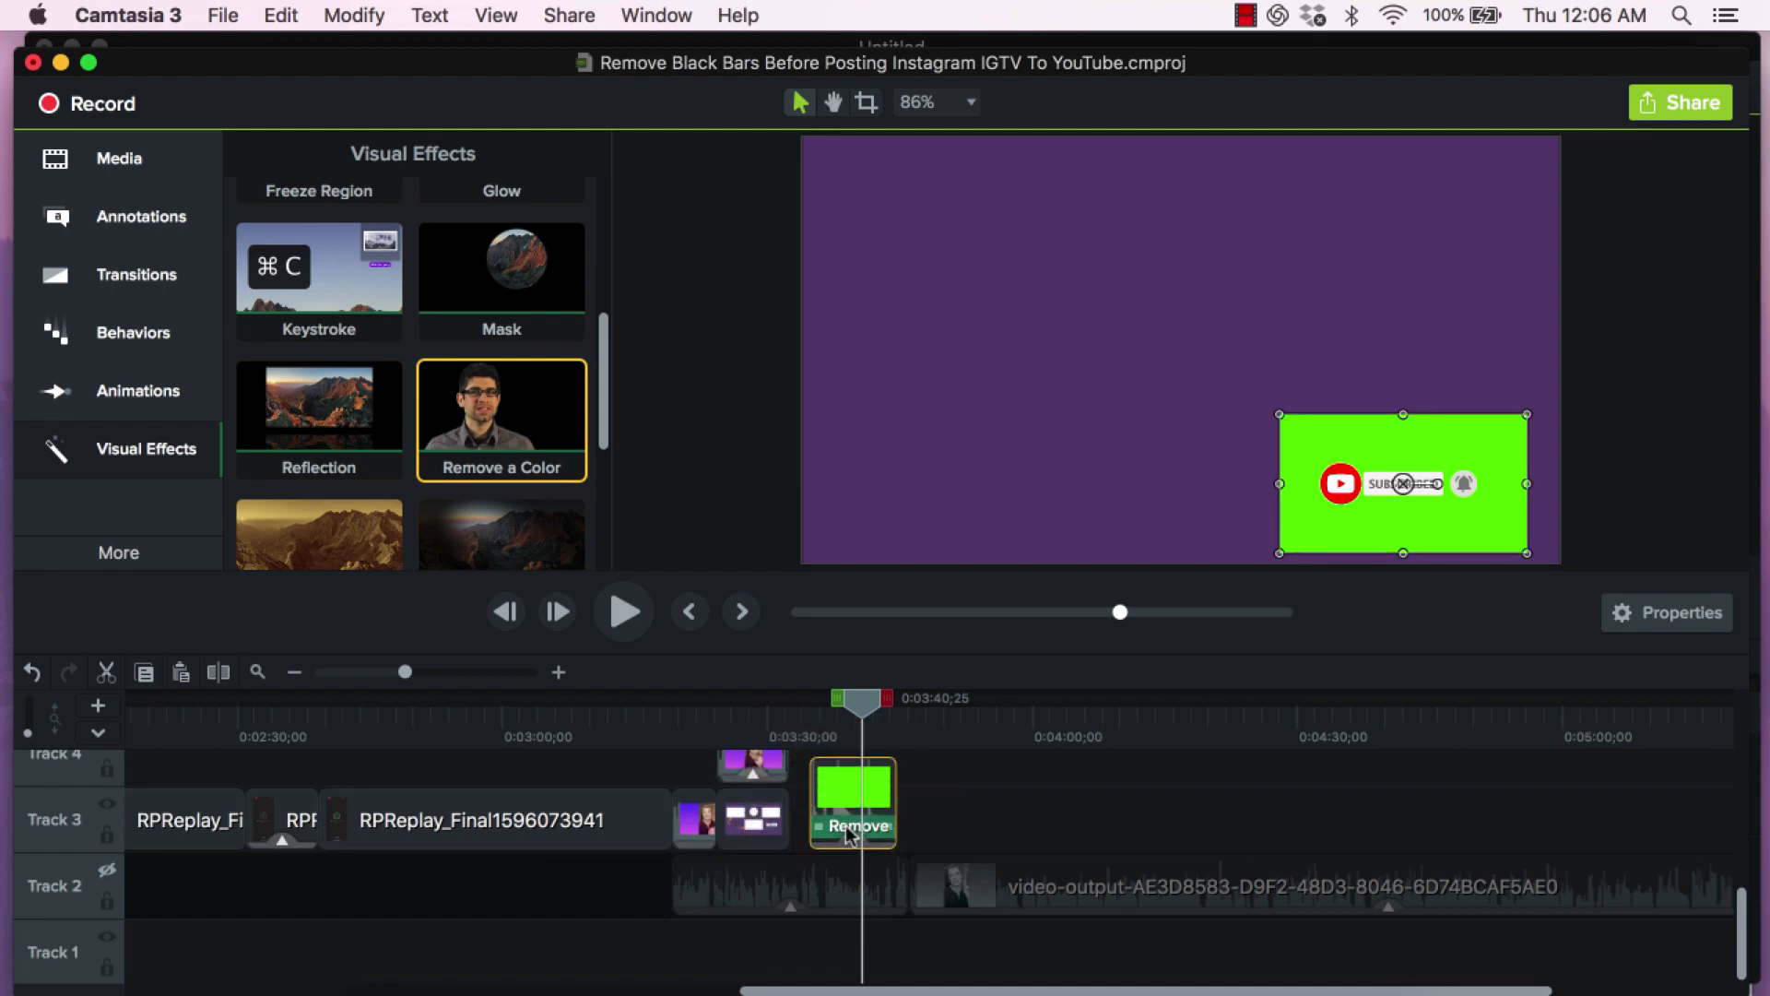
left_click(874, 833)
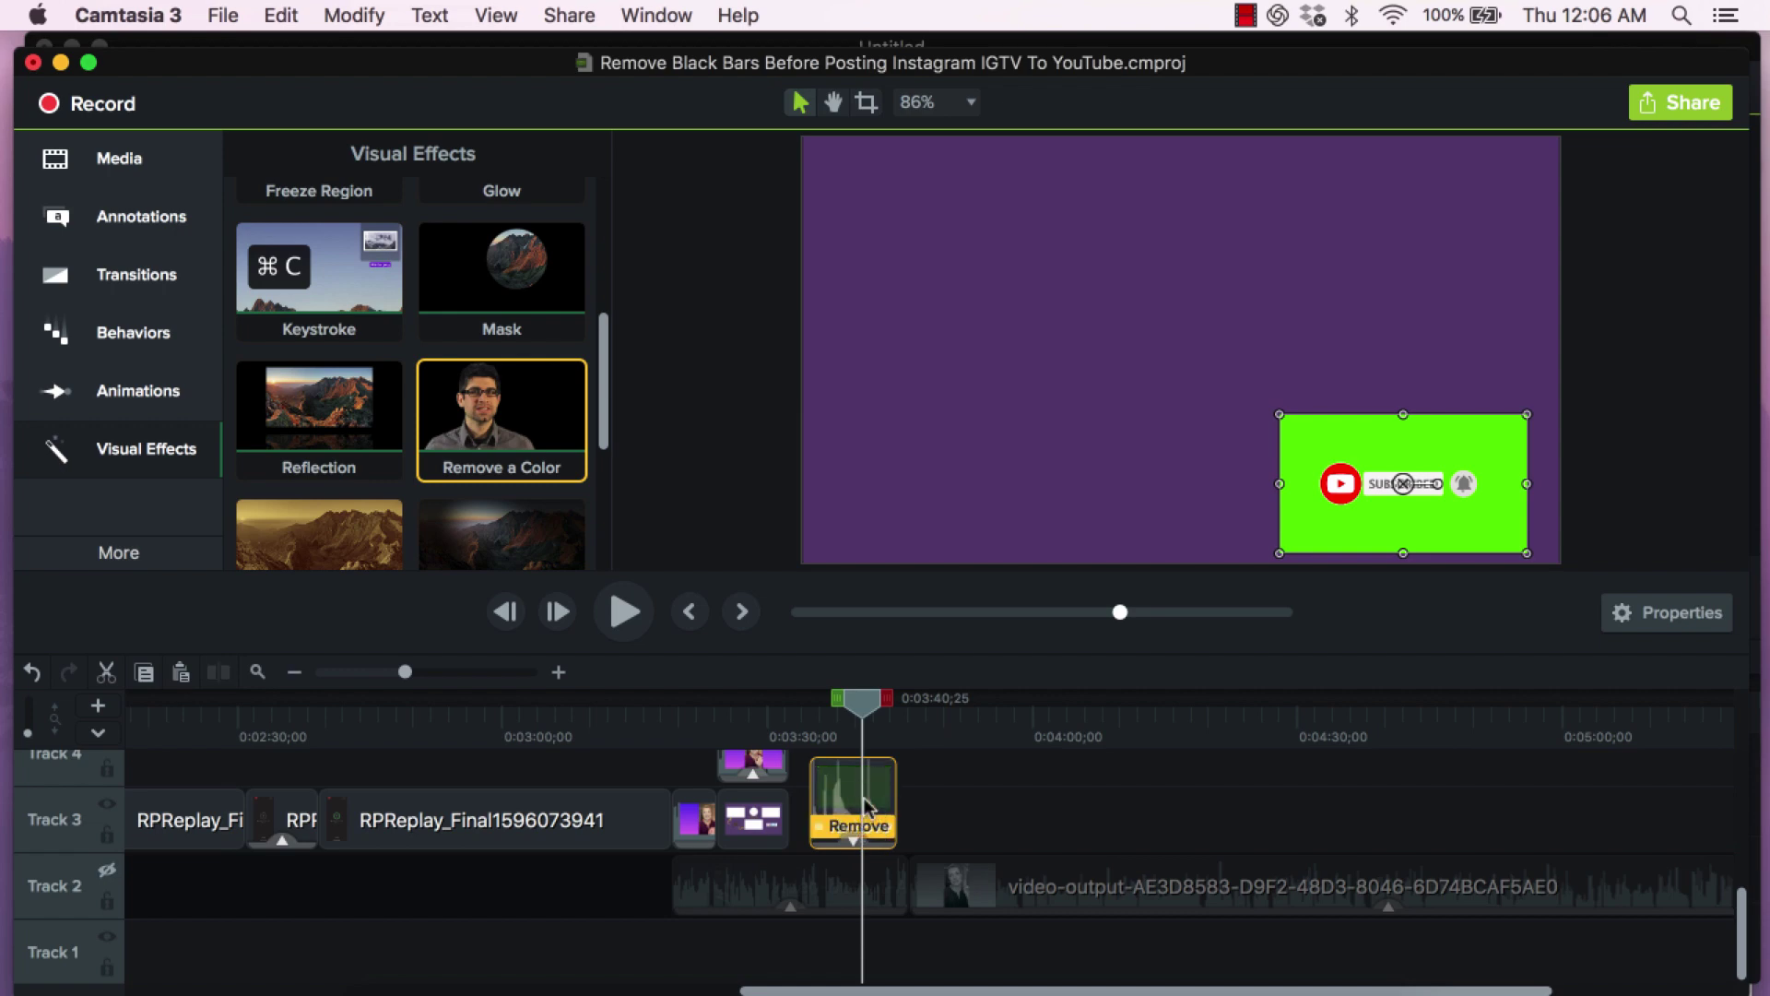
left_click(995, 808)
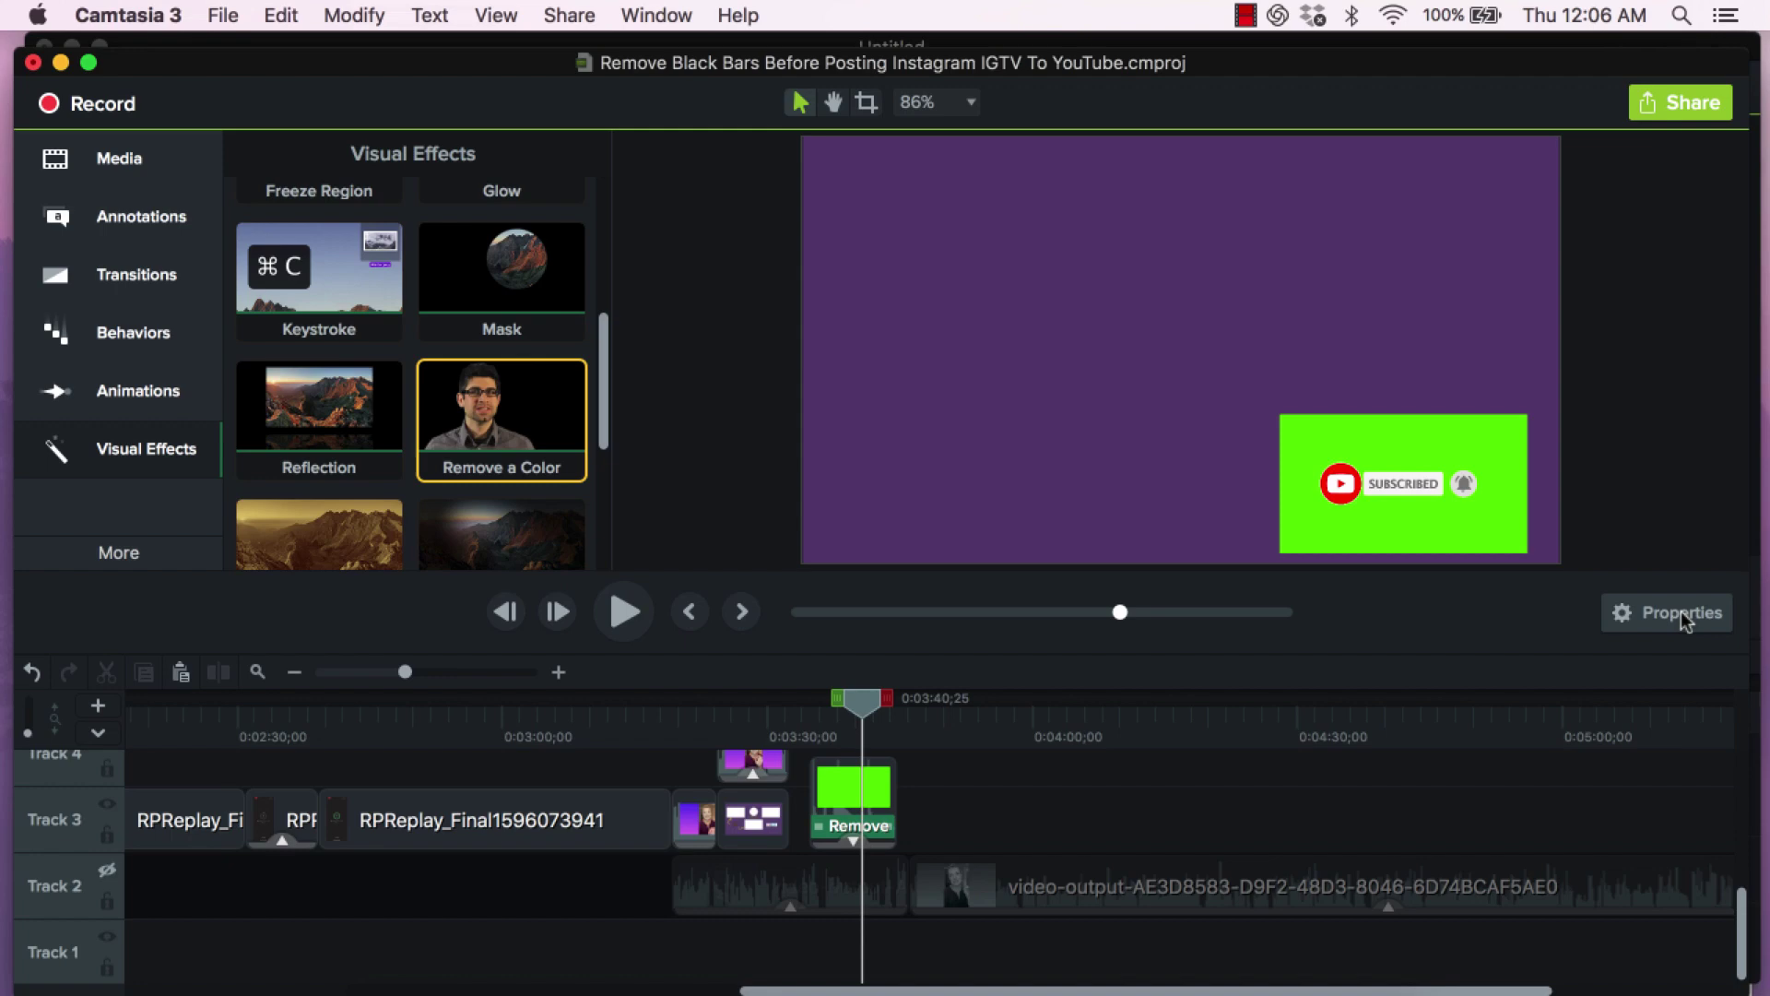
left_click(855, 811)
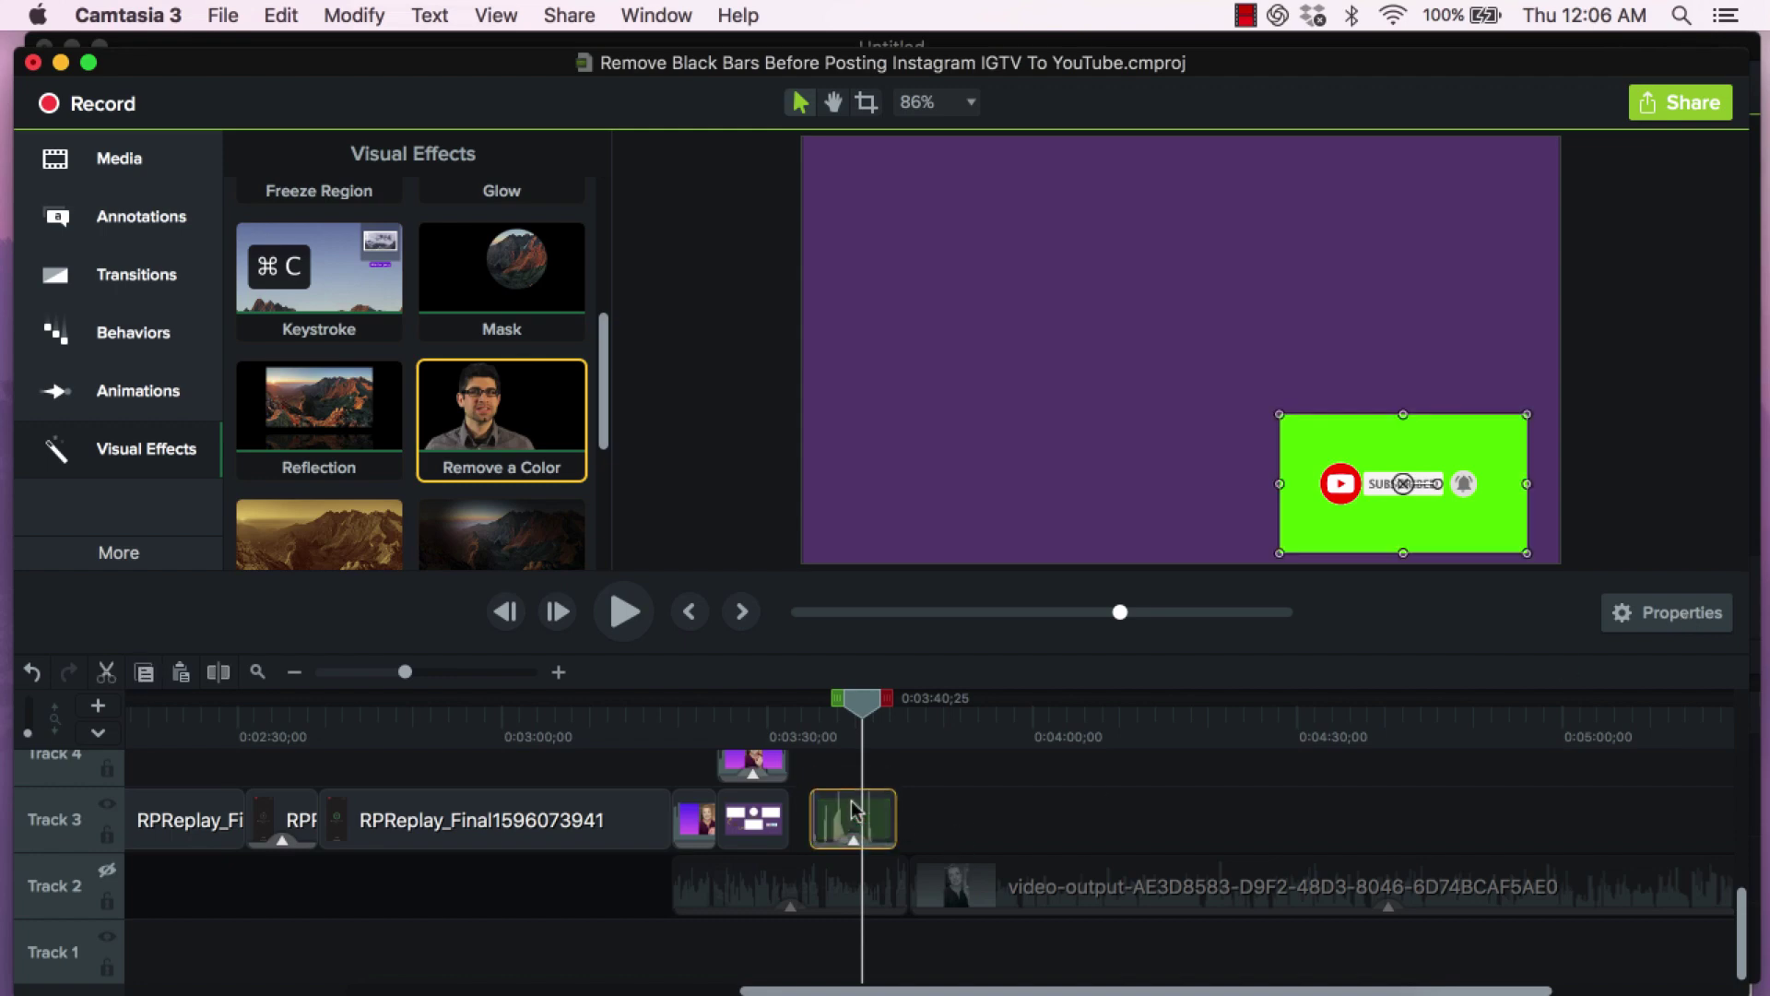
Step: Set Remove a Color to the clip's green background, sampled as R 88, G 252, B 0
left_click(1685, 616)
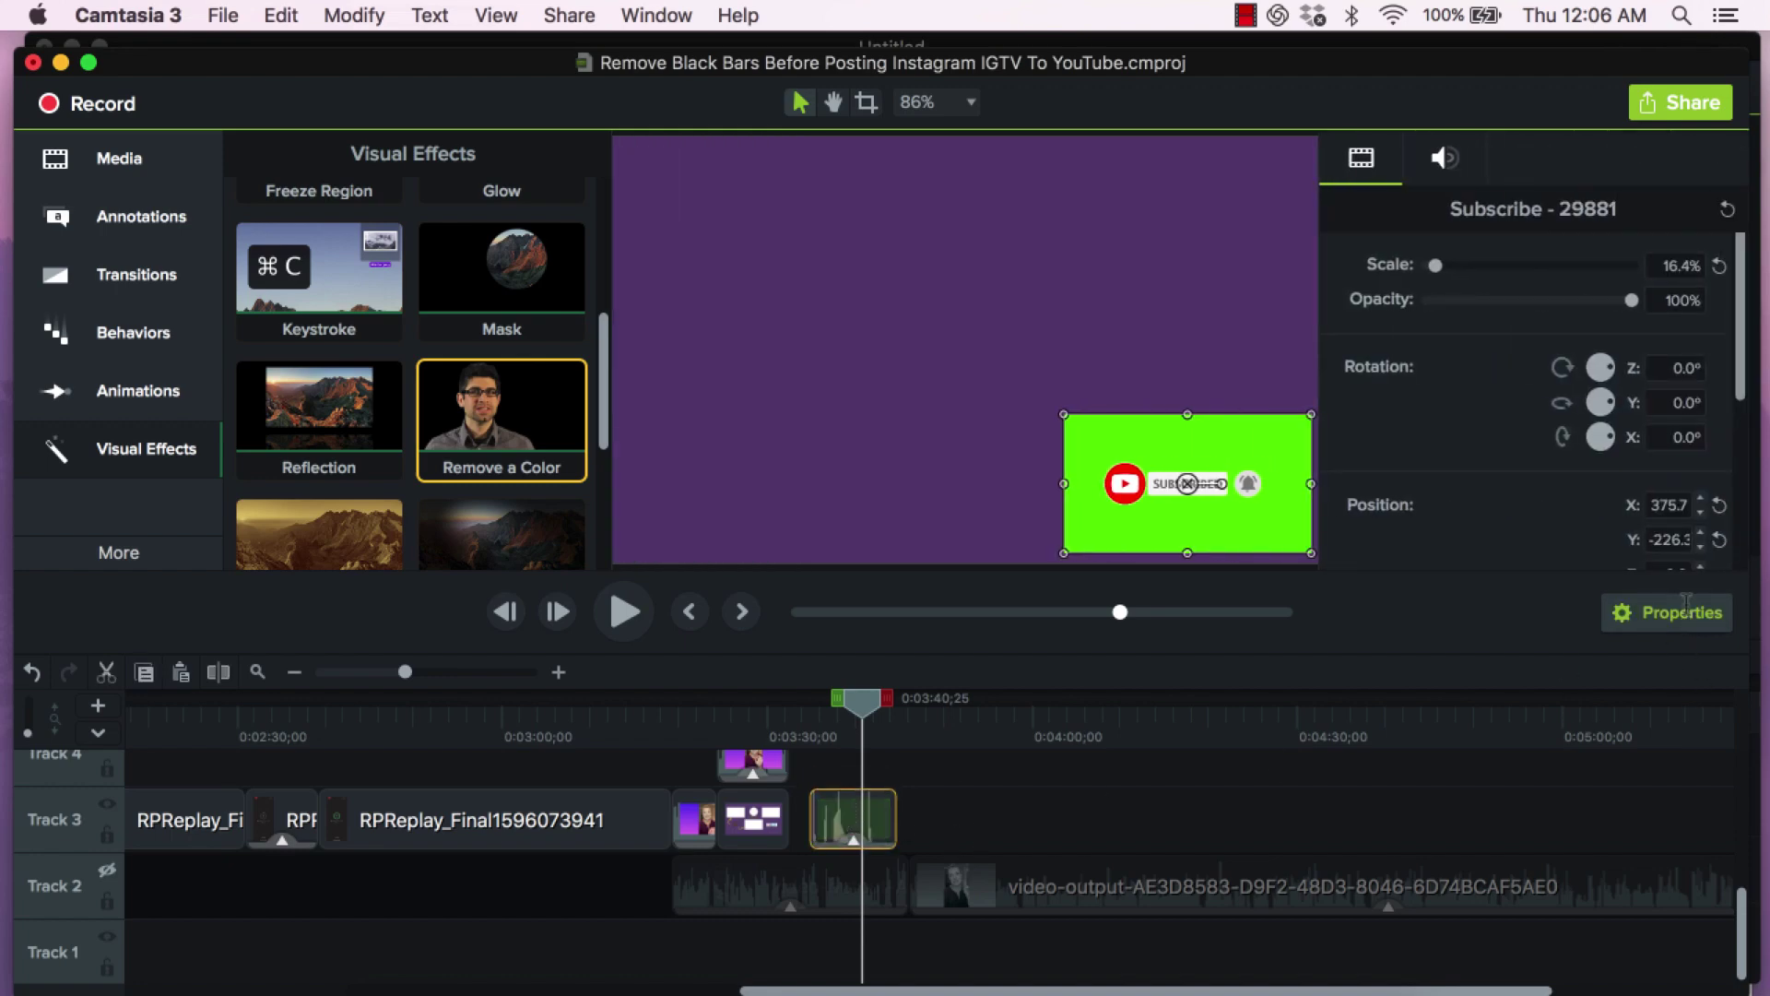
scroll(1601, 475, "down", 7)
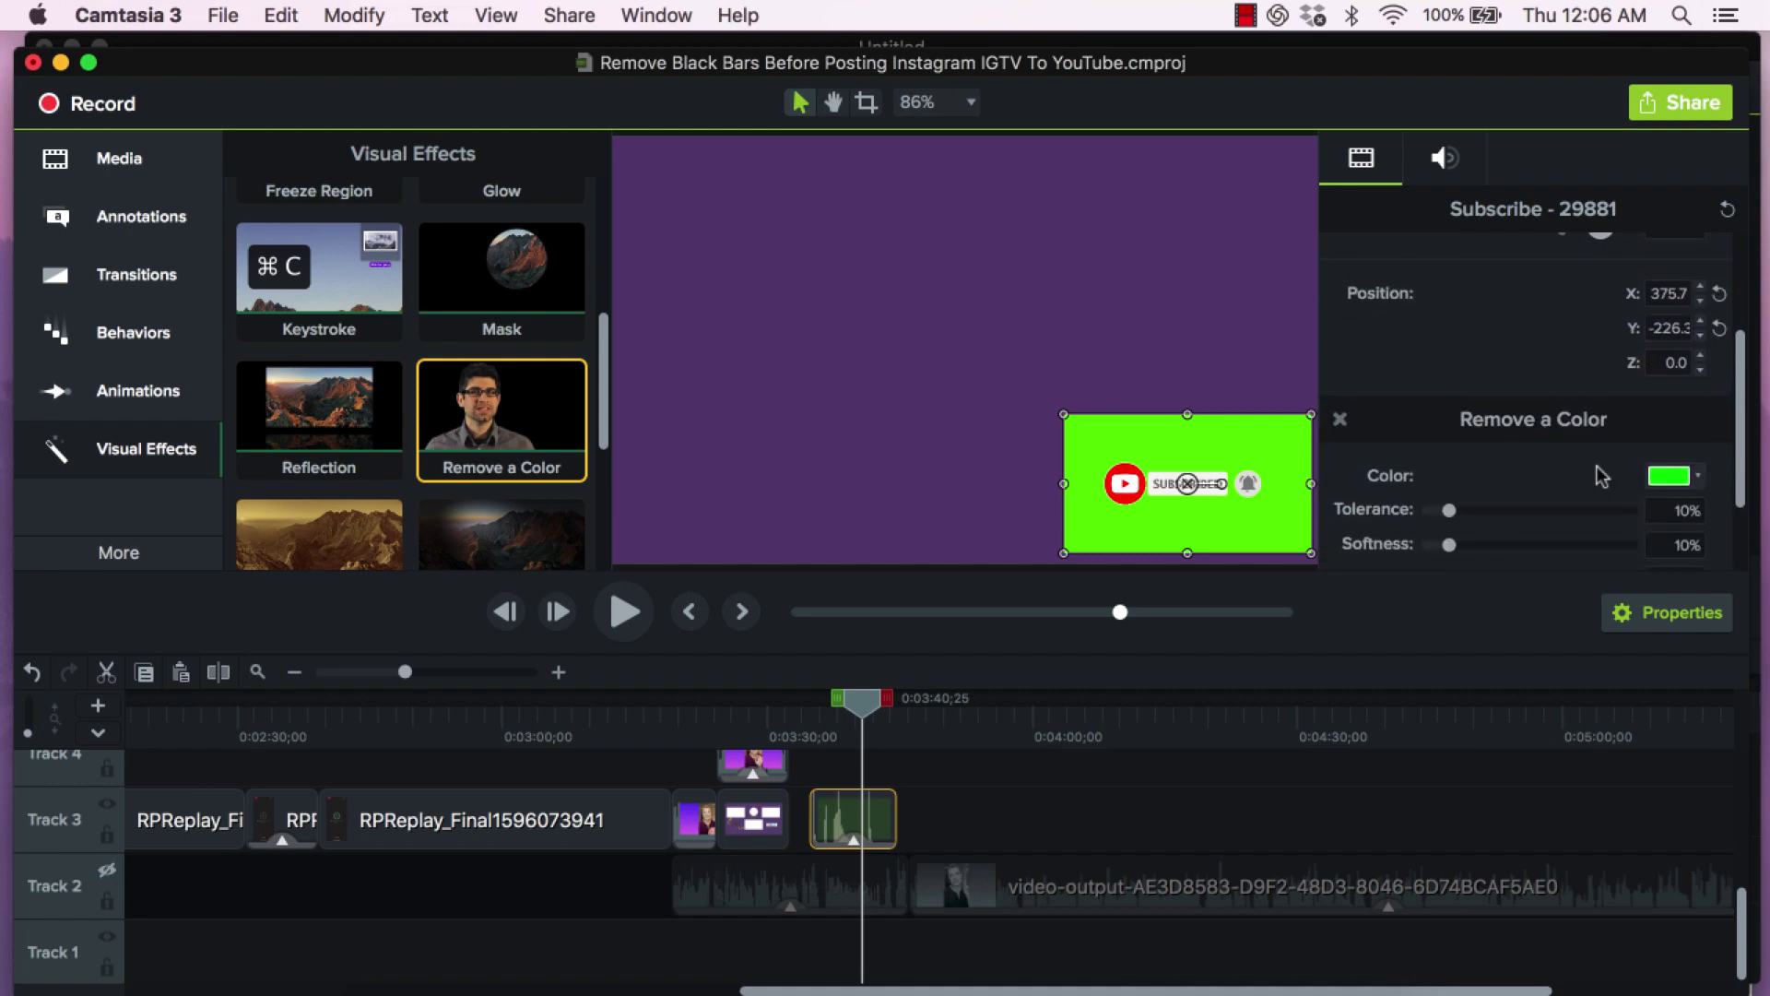
scroll(1602, 475, "down", 1)
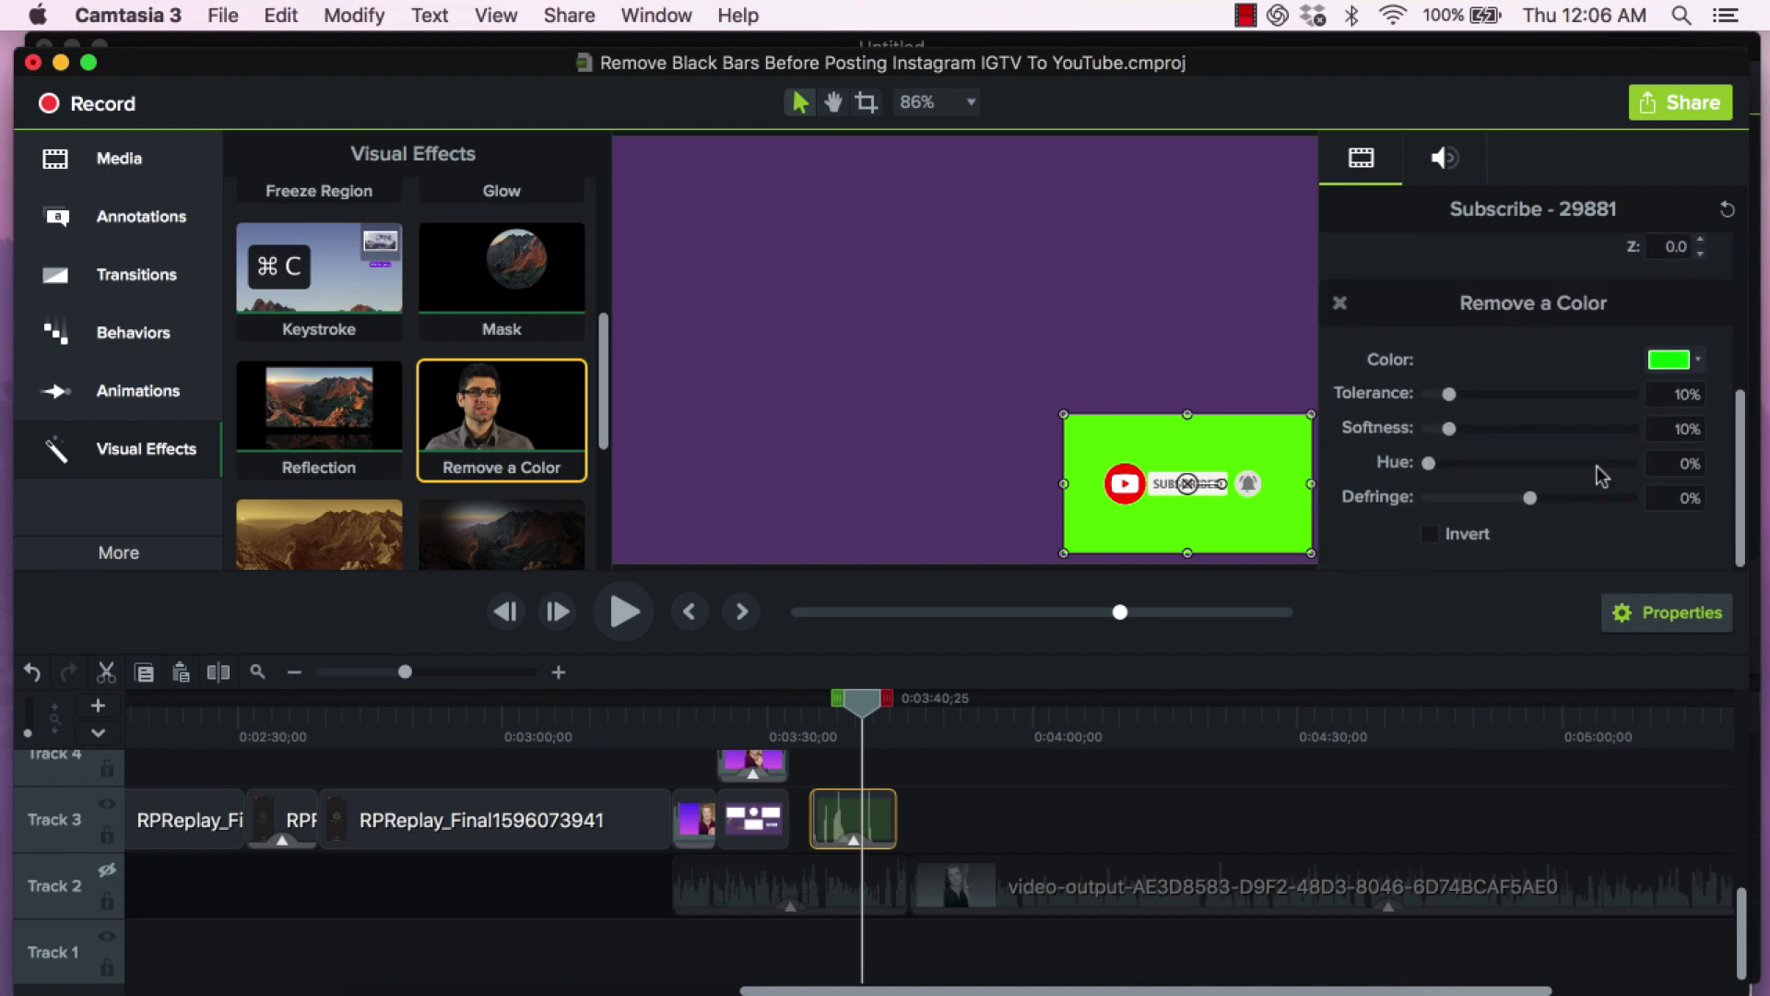
left_click(1667, 361)
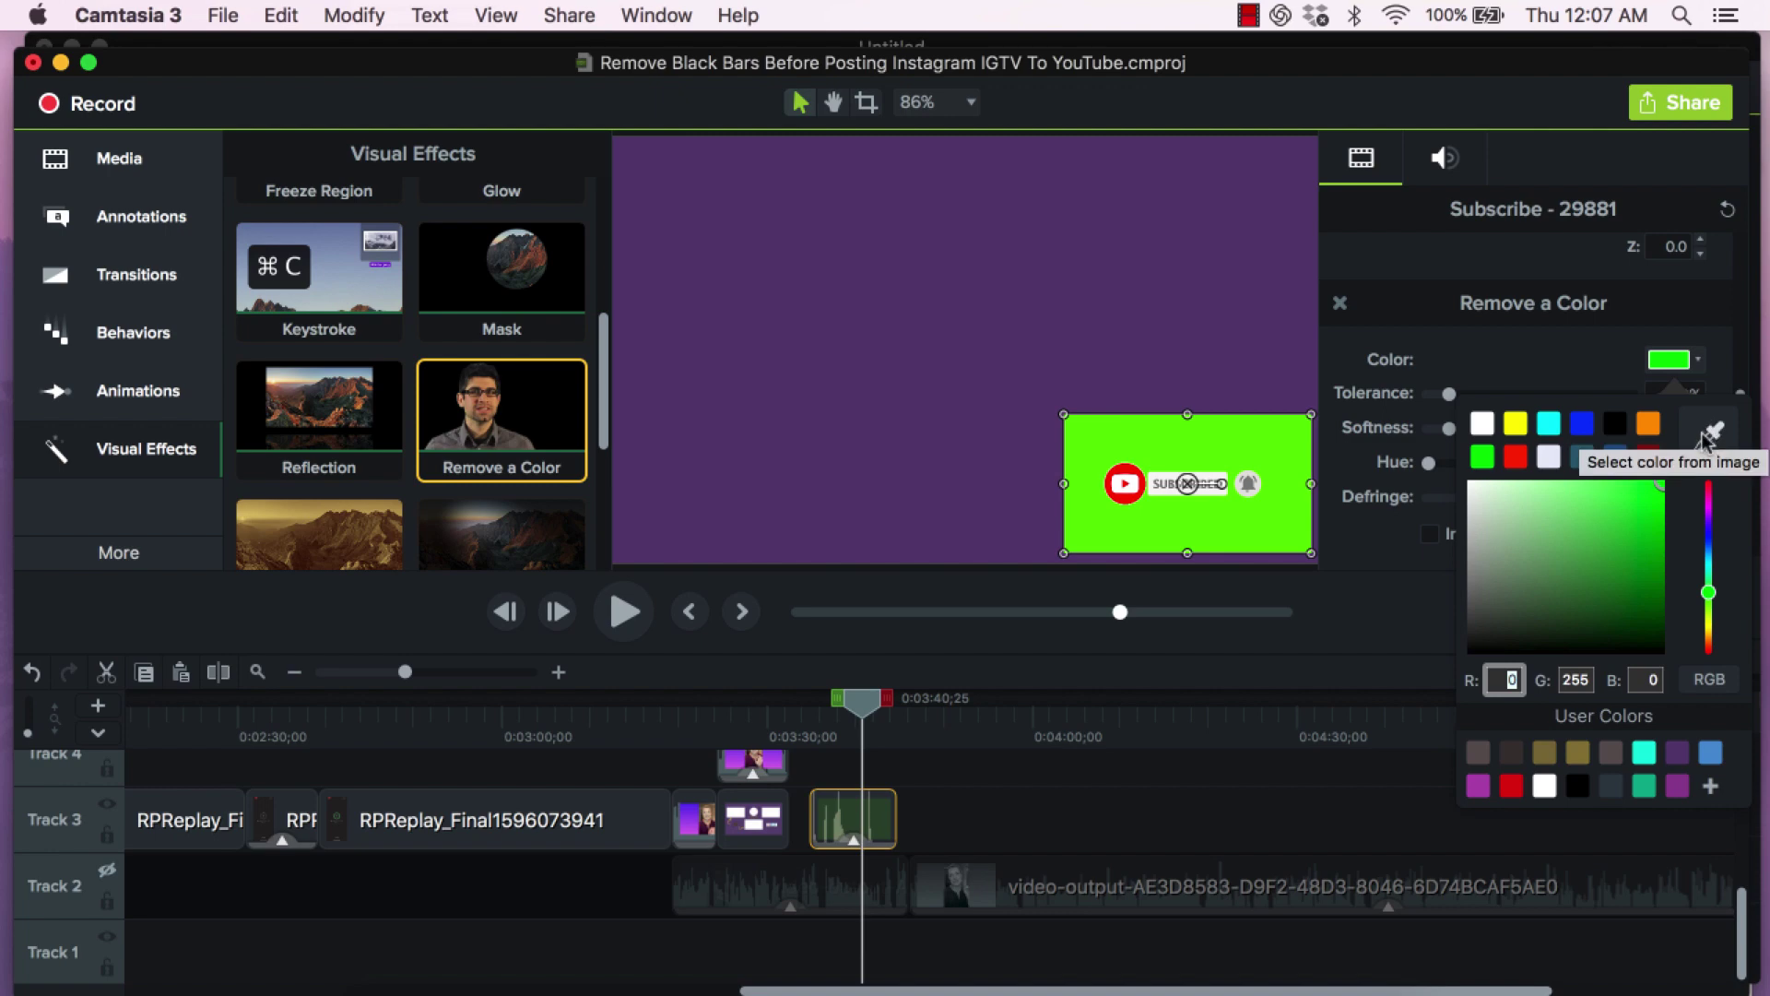
left_click(1707, 435)
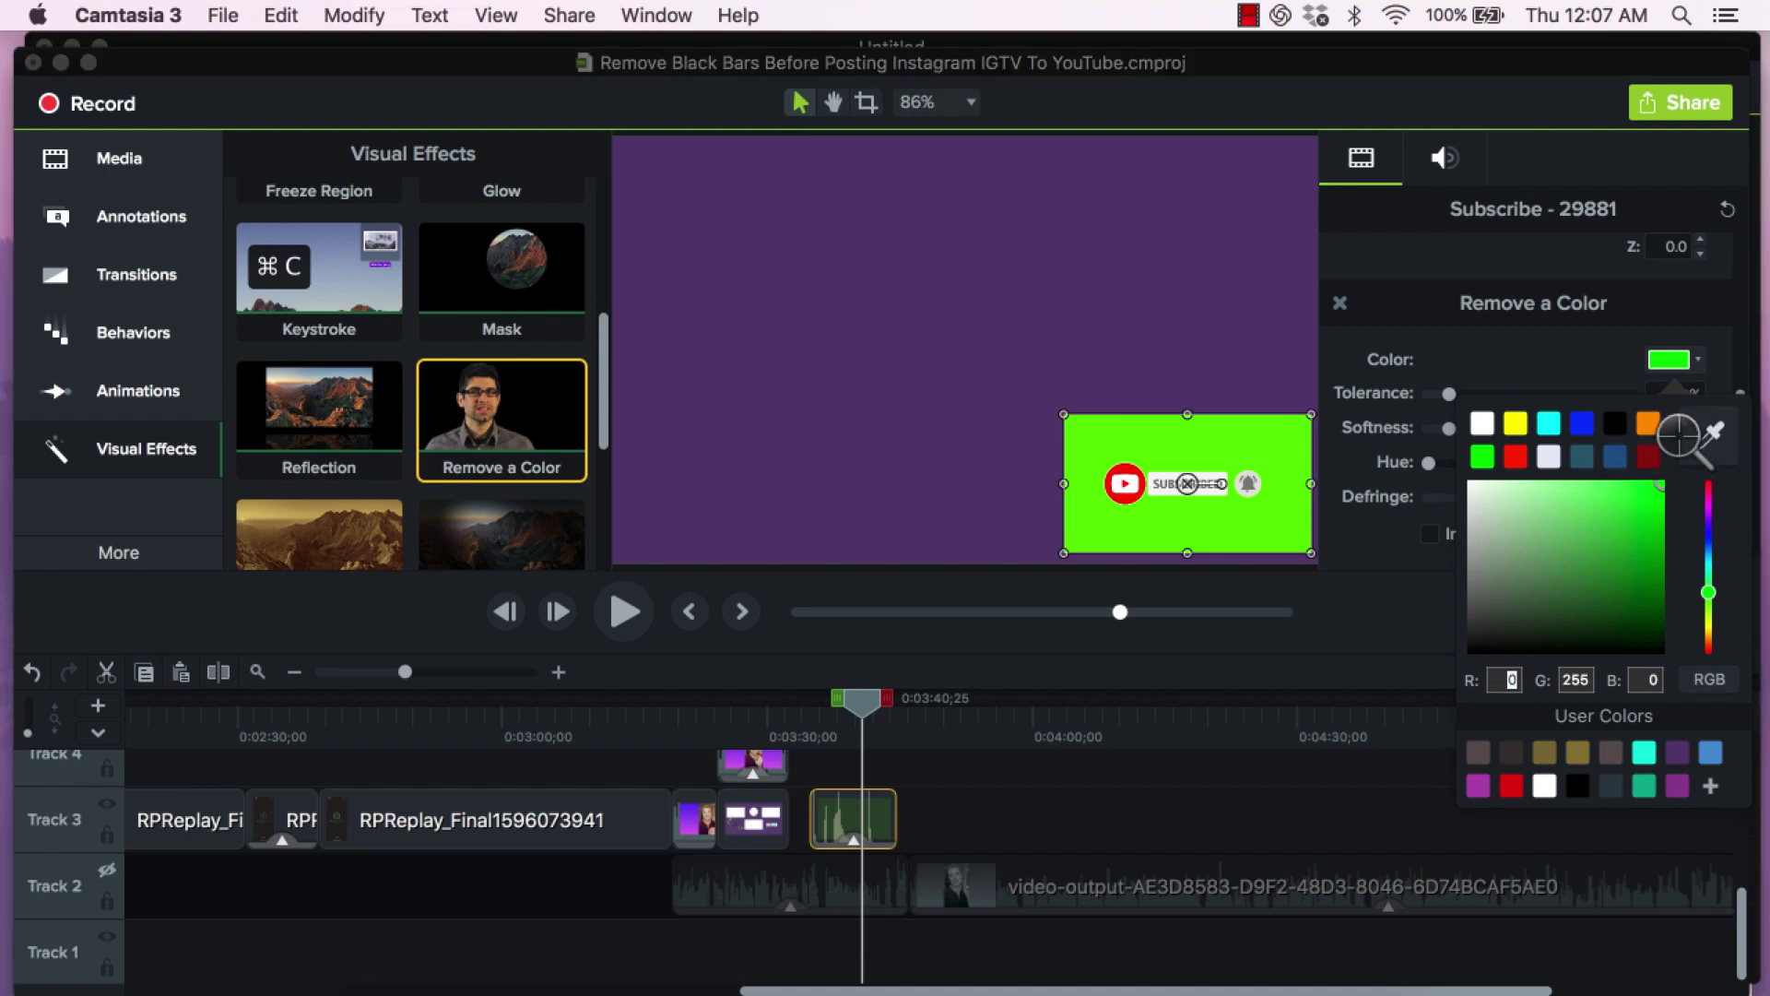
left_click(1205, 452)
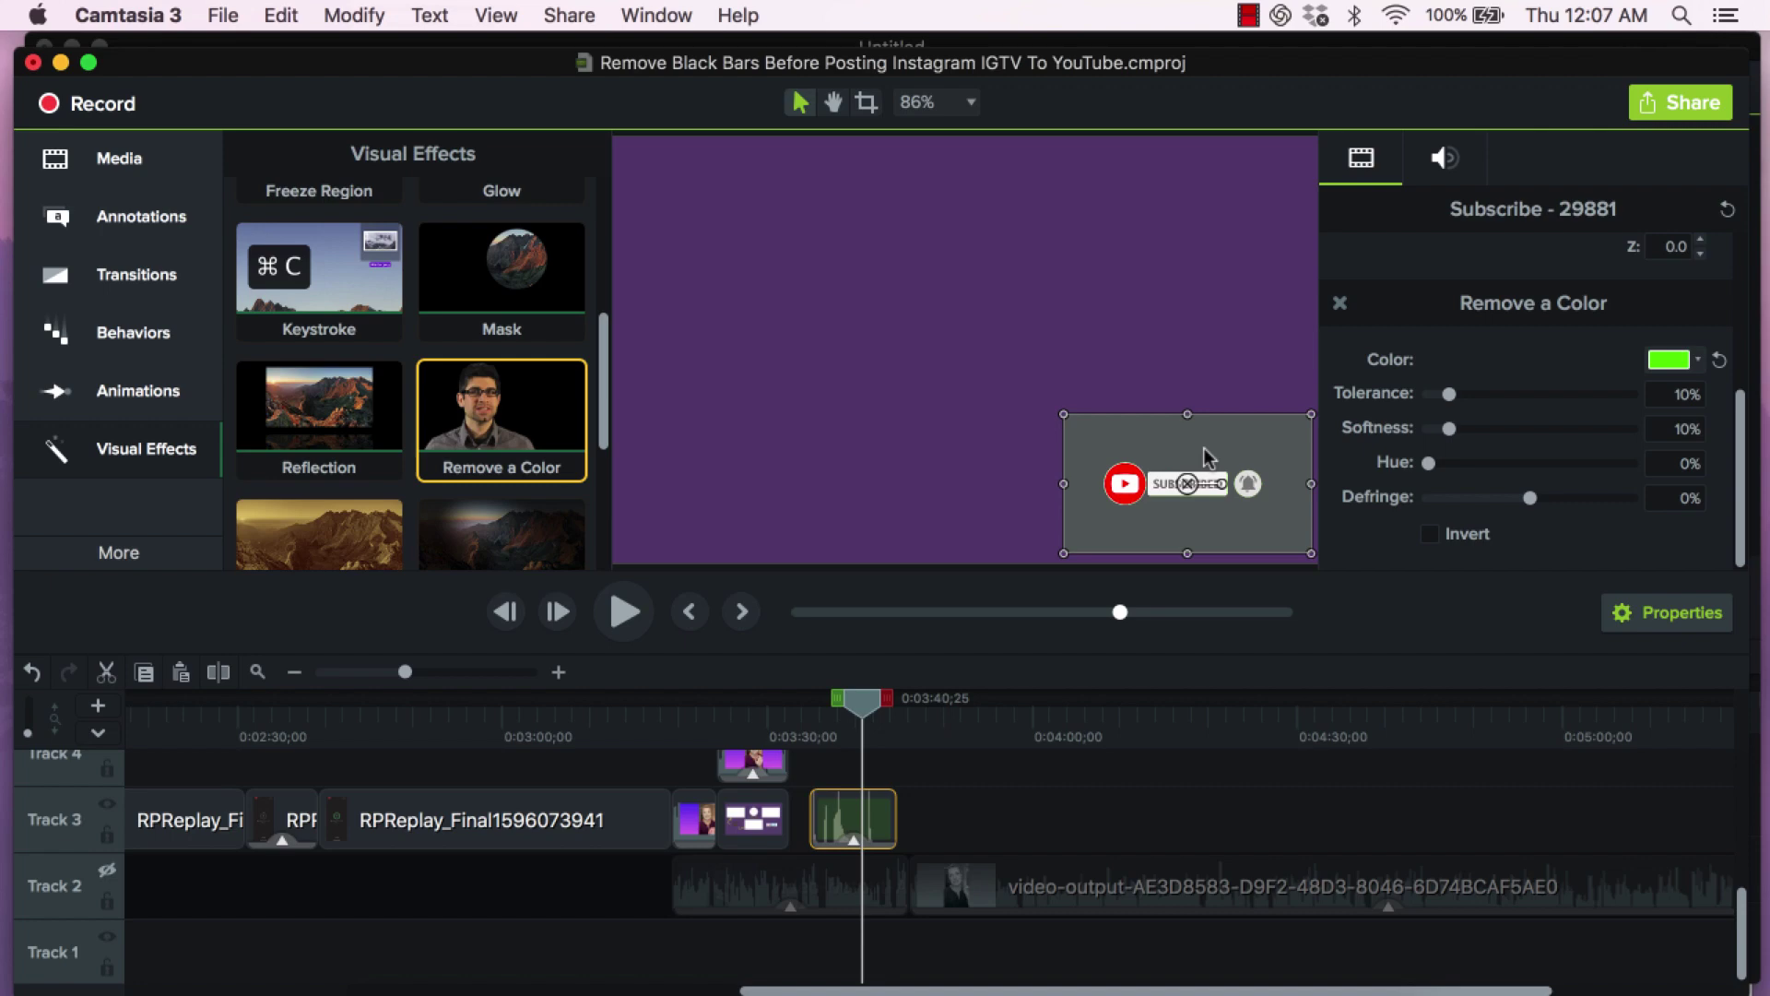
Step: Raise the Remove a Color tolerance from 10% to 13%, checking the keyed preview in between
left_click(992, 485)
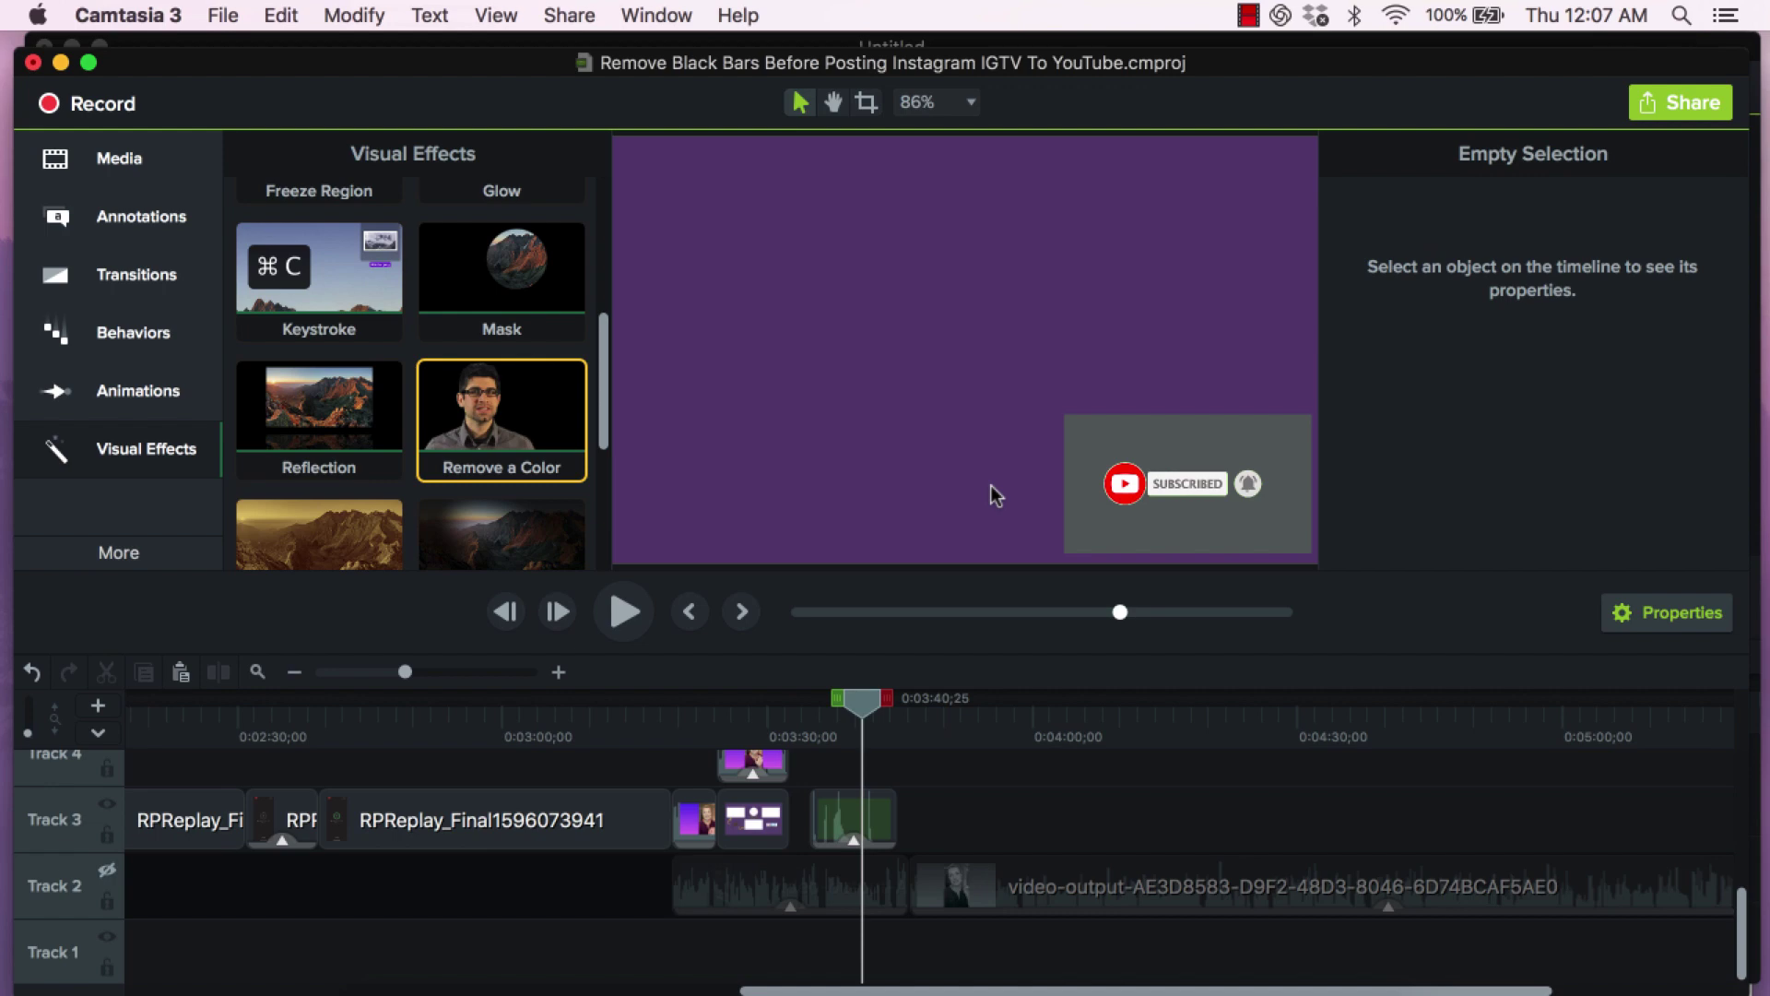
left_click(1261, 526)
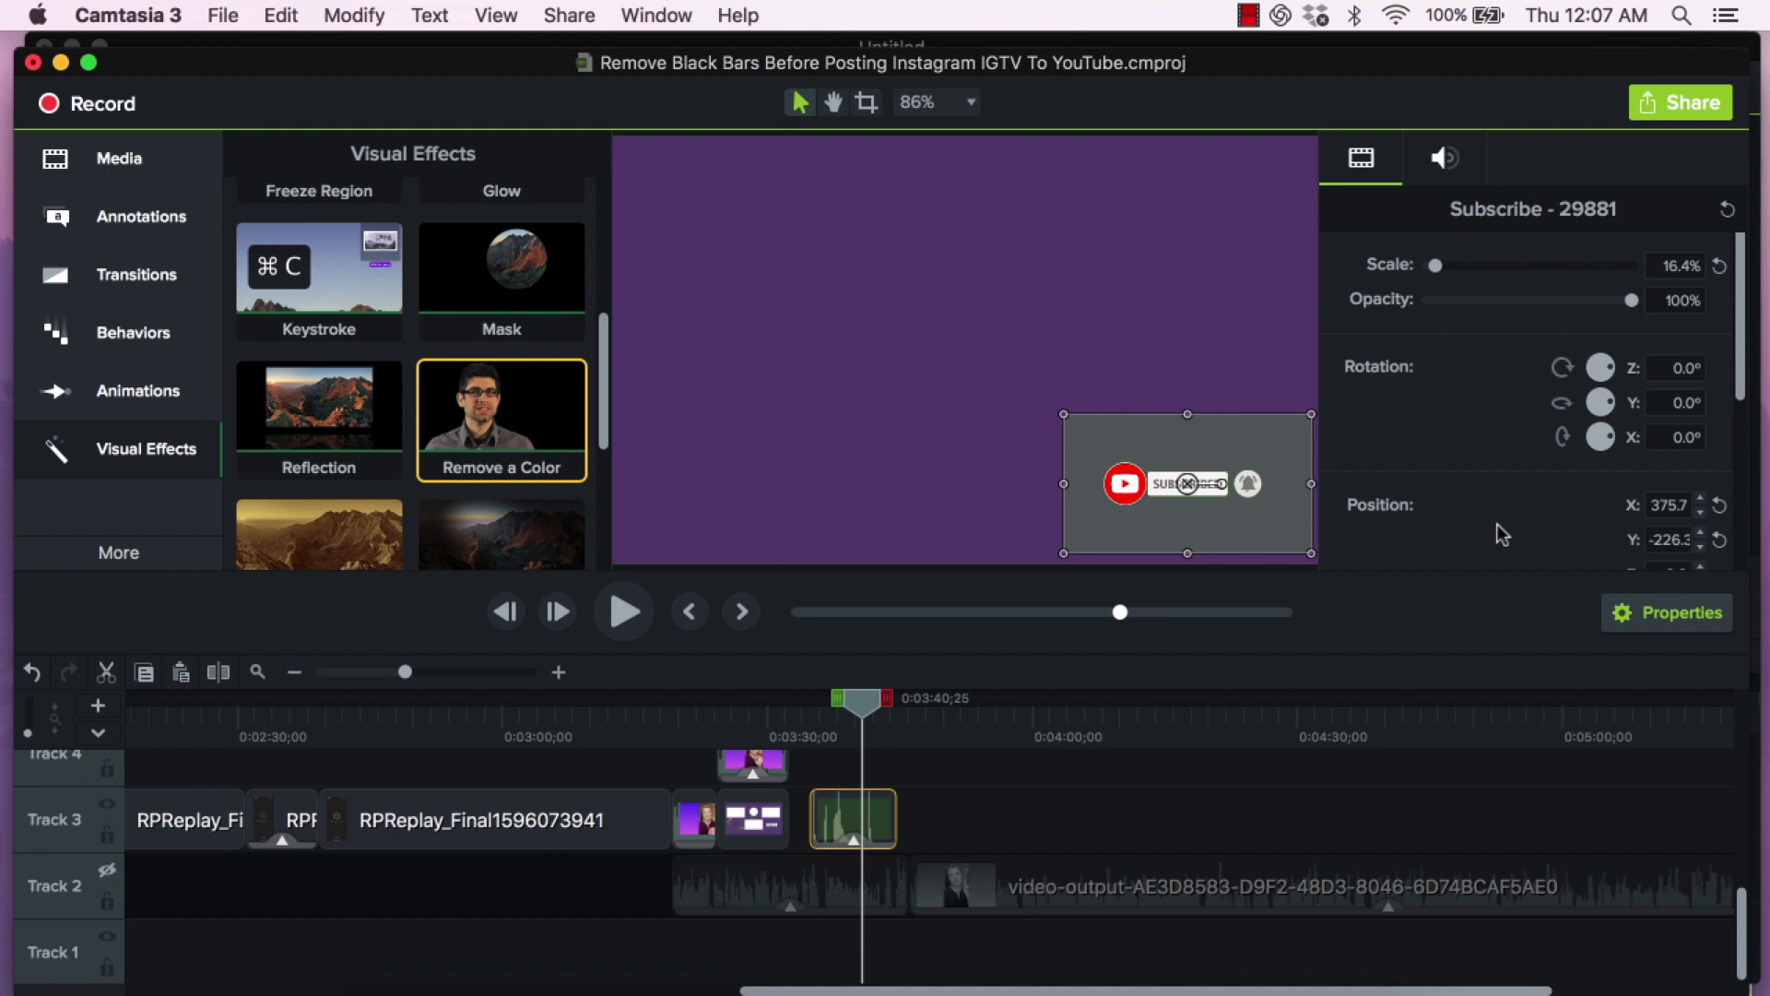
scroll(1536, 468, "down", 5)
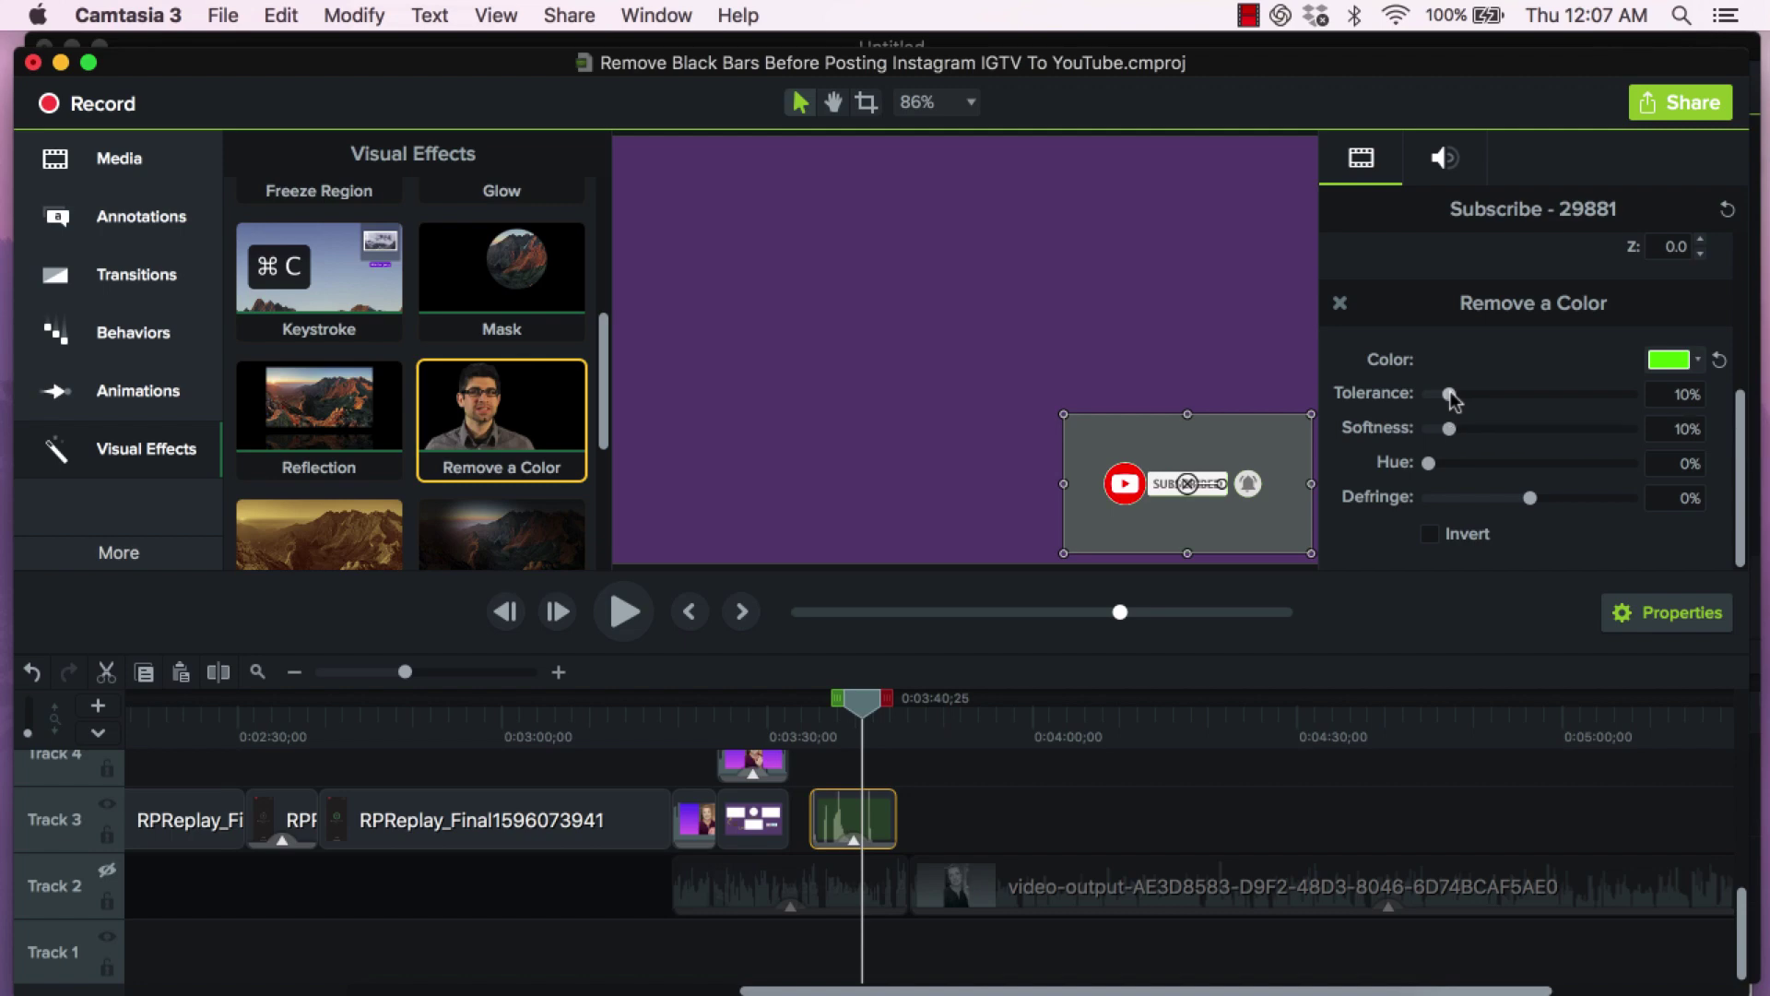
left_click_drag(1450, 395, 1453, 395)
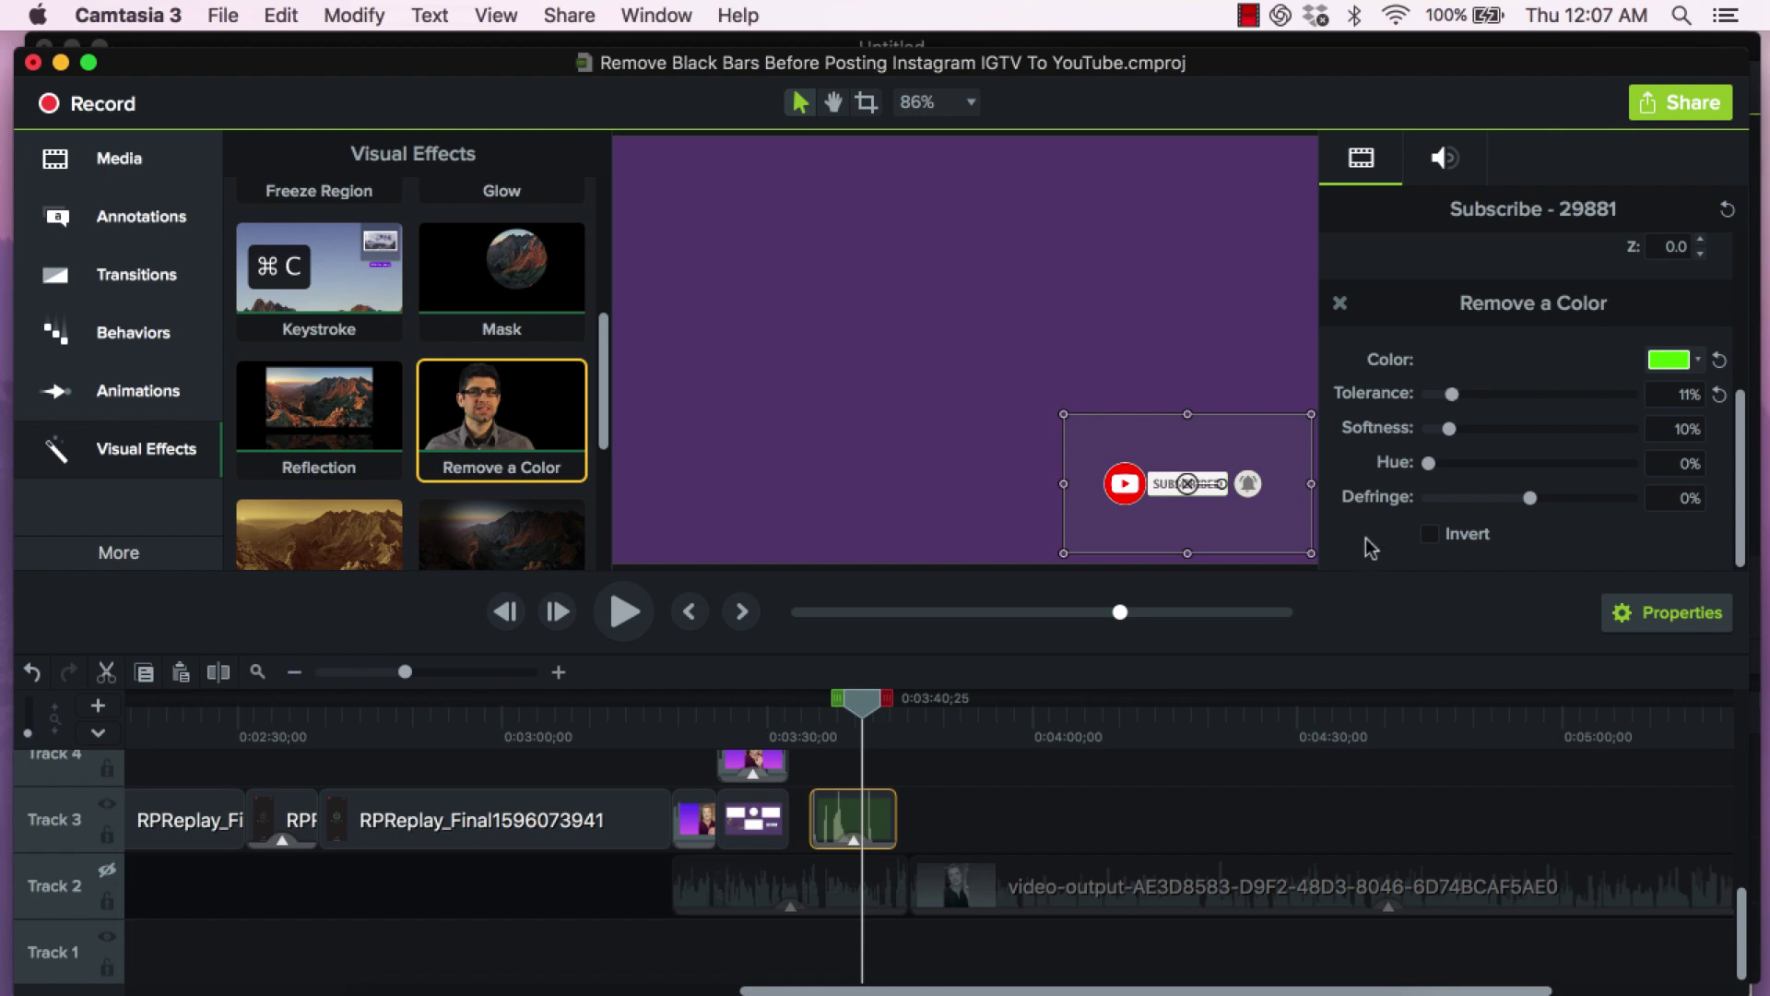
left_click(980, 421)
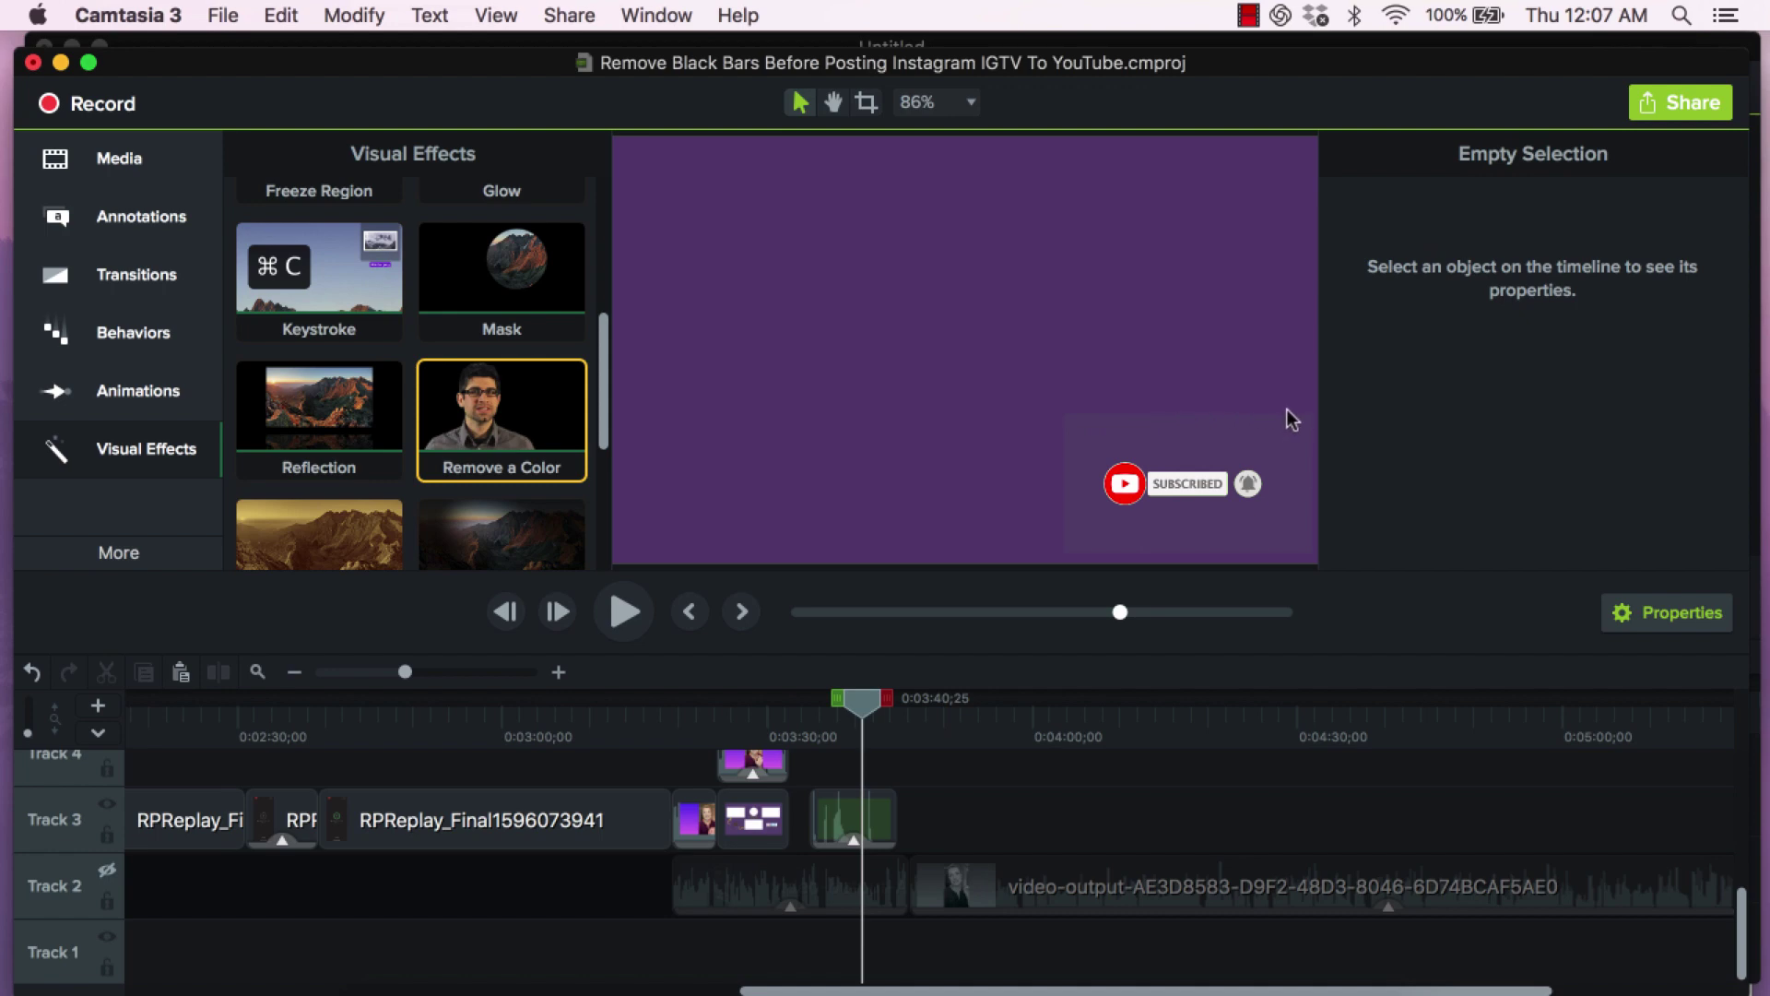
left_click(1211, 433)
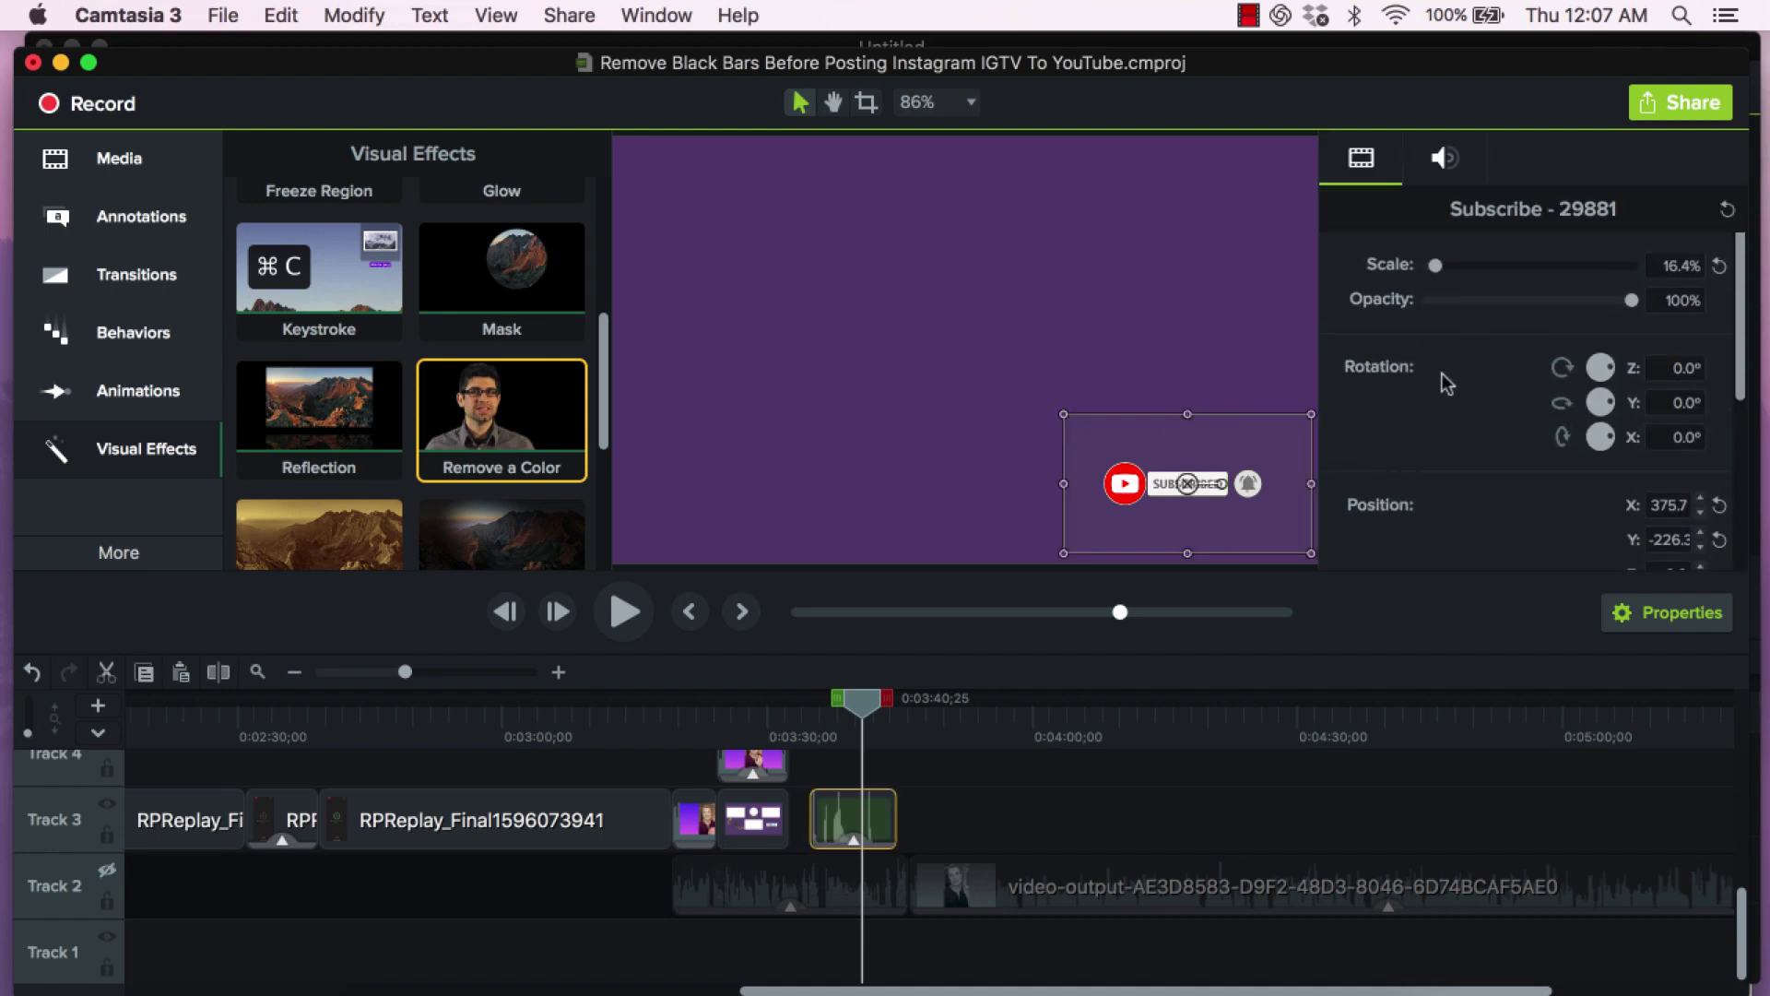
scroll(1523, 441, "down", 5)
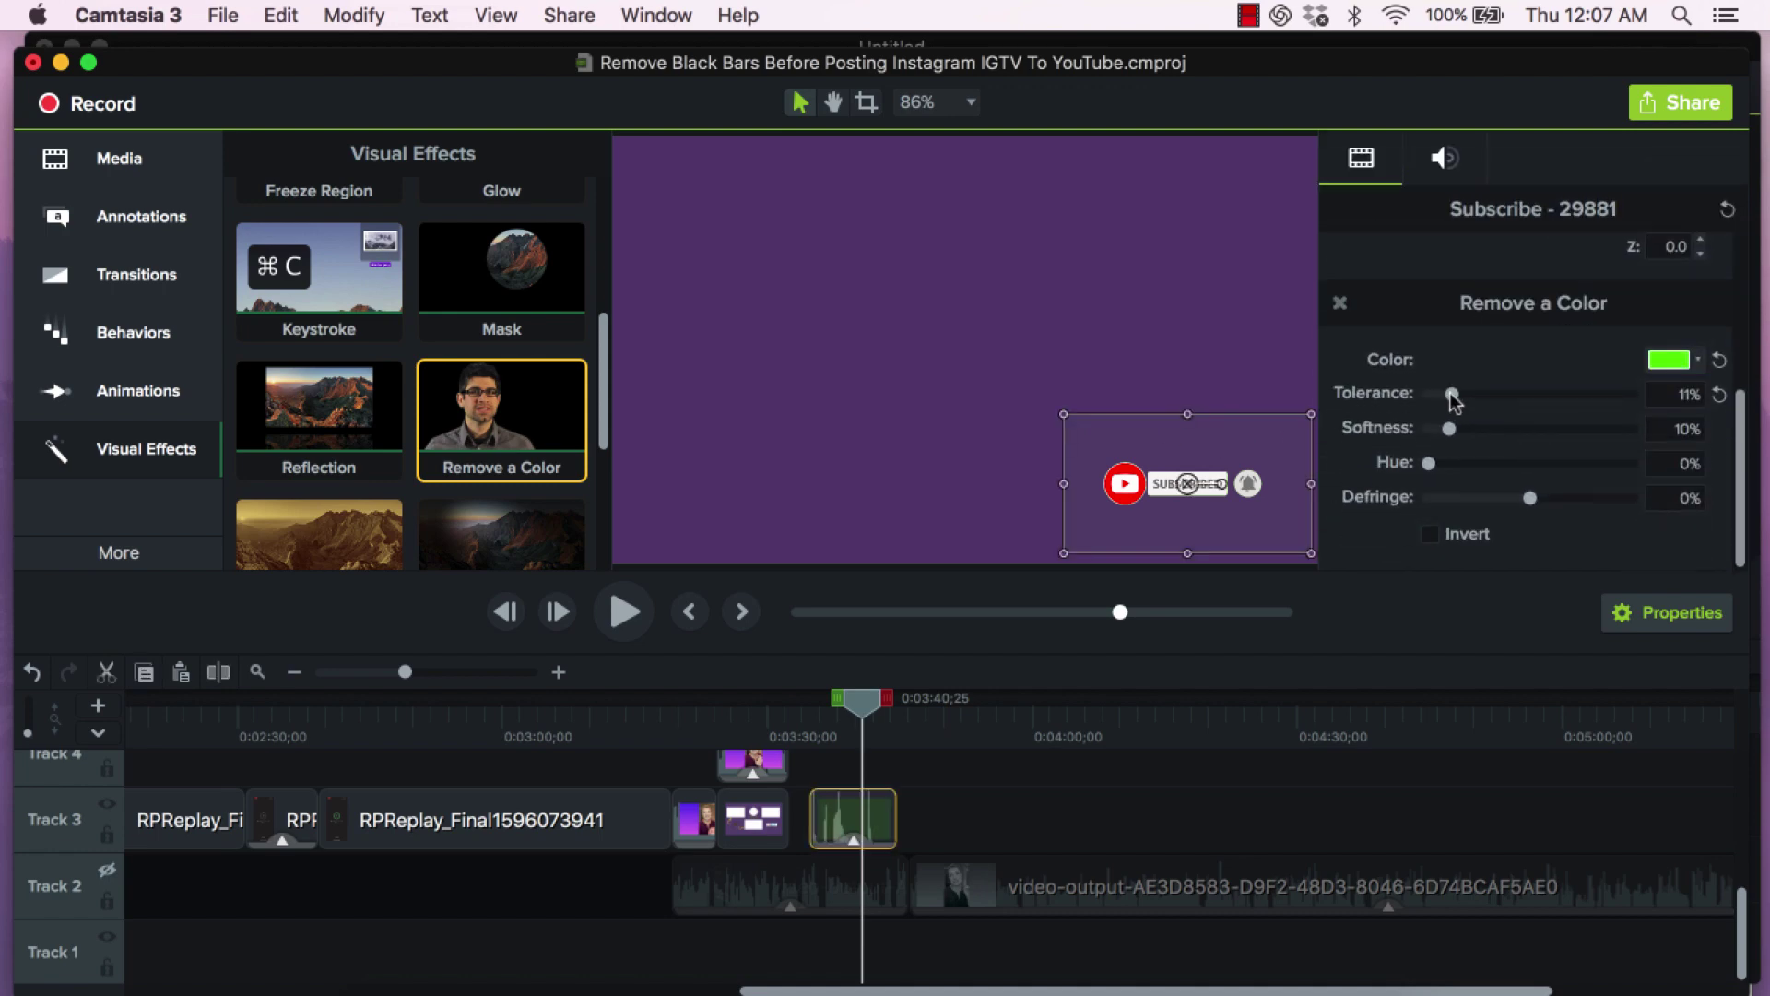
left_click_drag(1454, 399, 1457, 400)
left_click(1192, 352)
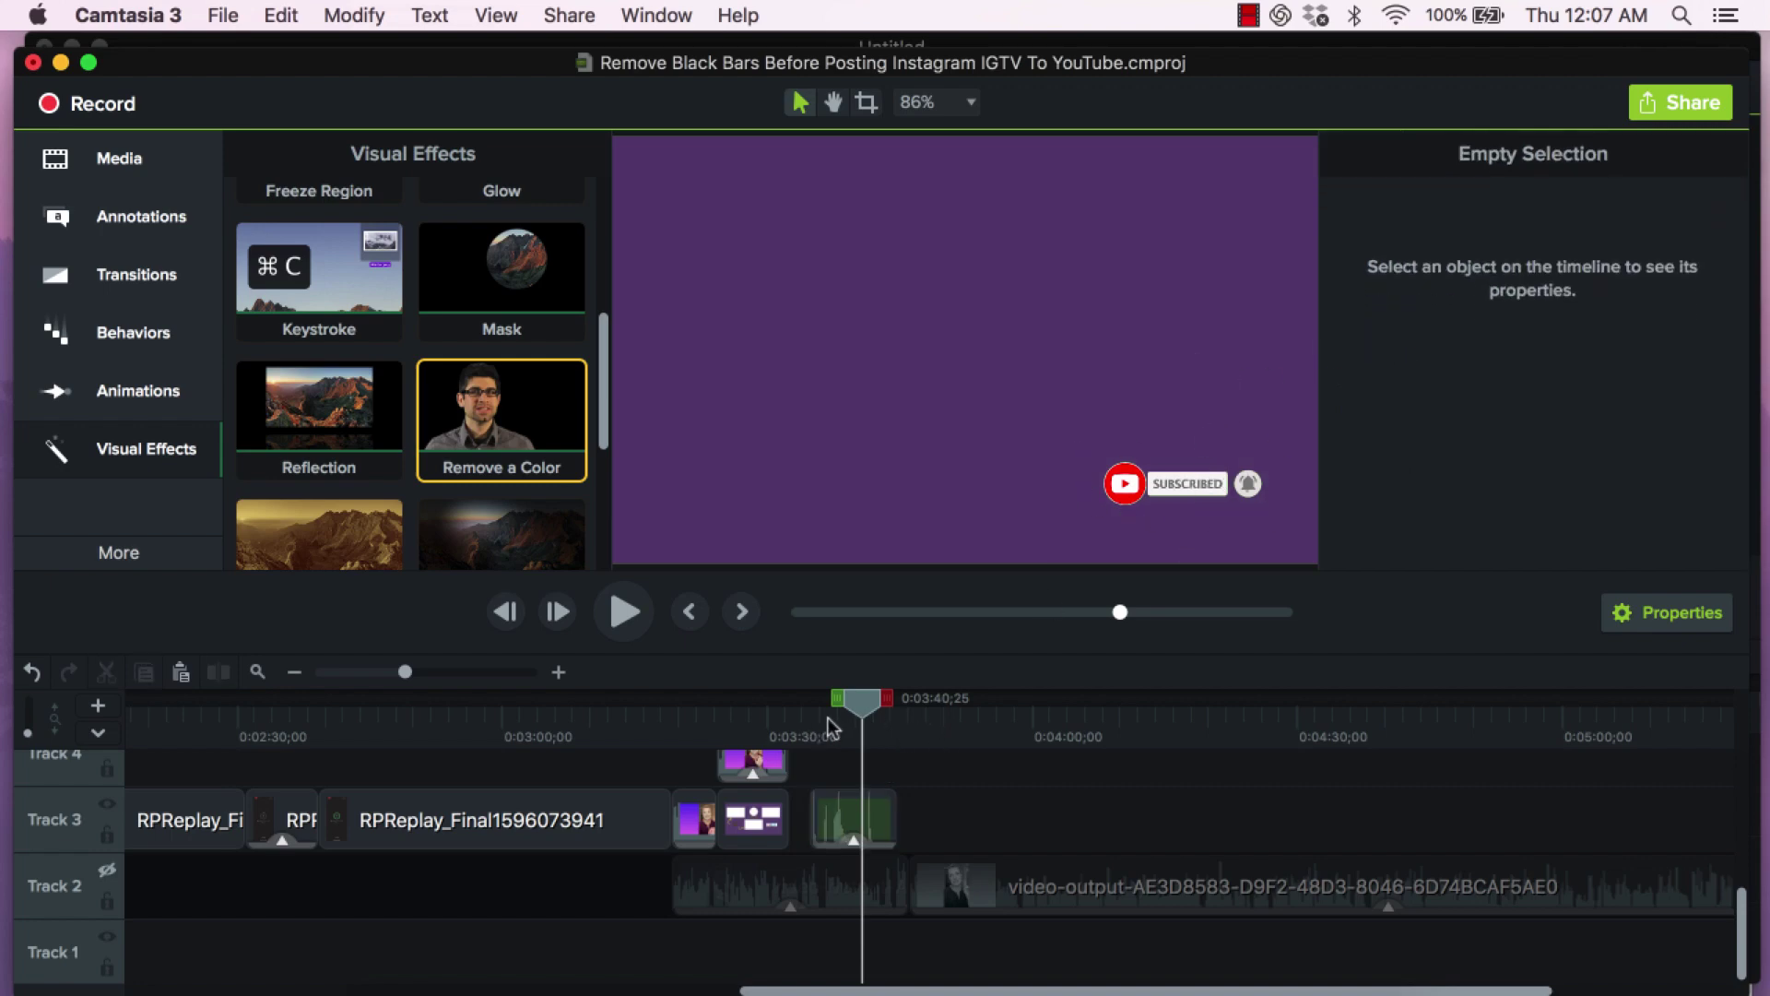
left_click_drag(860, 710, 799, 706)
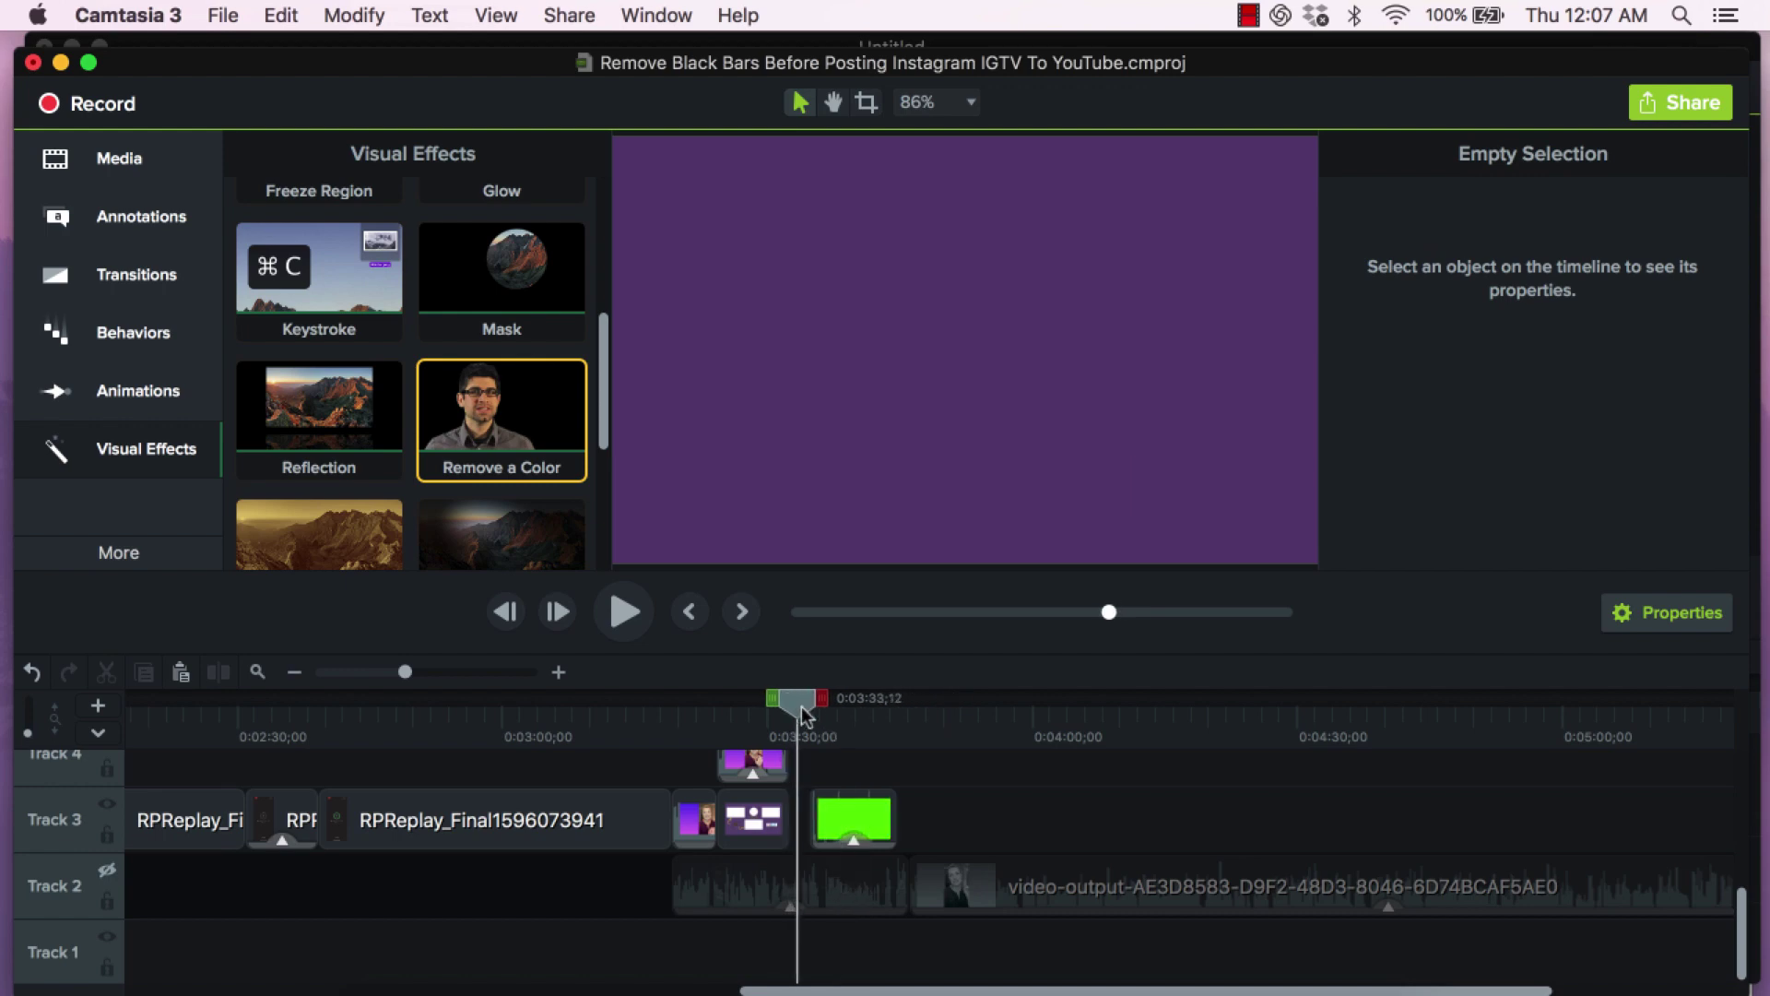
key("space")
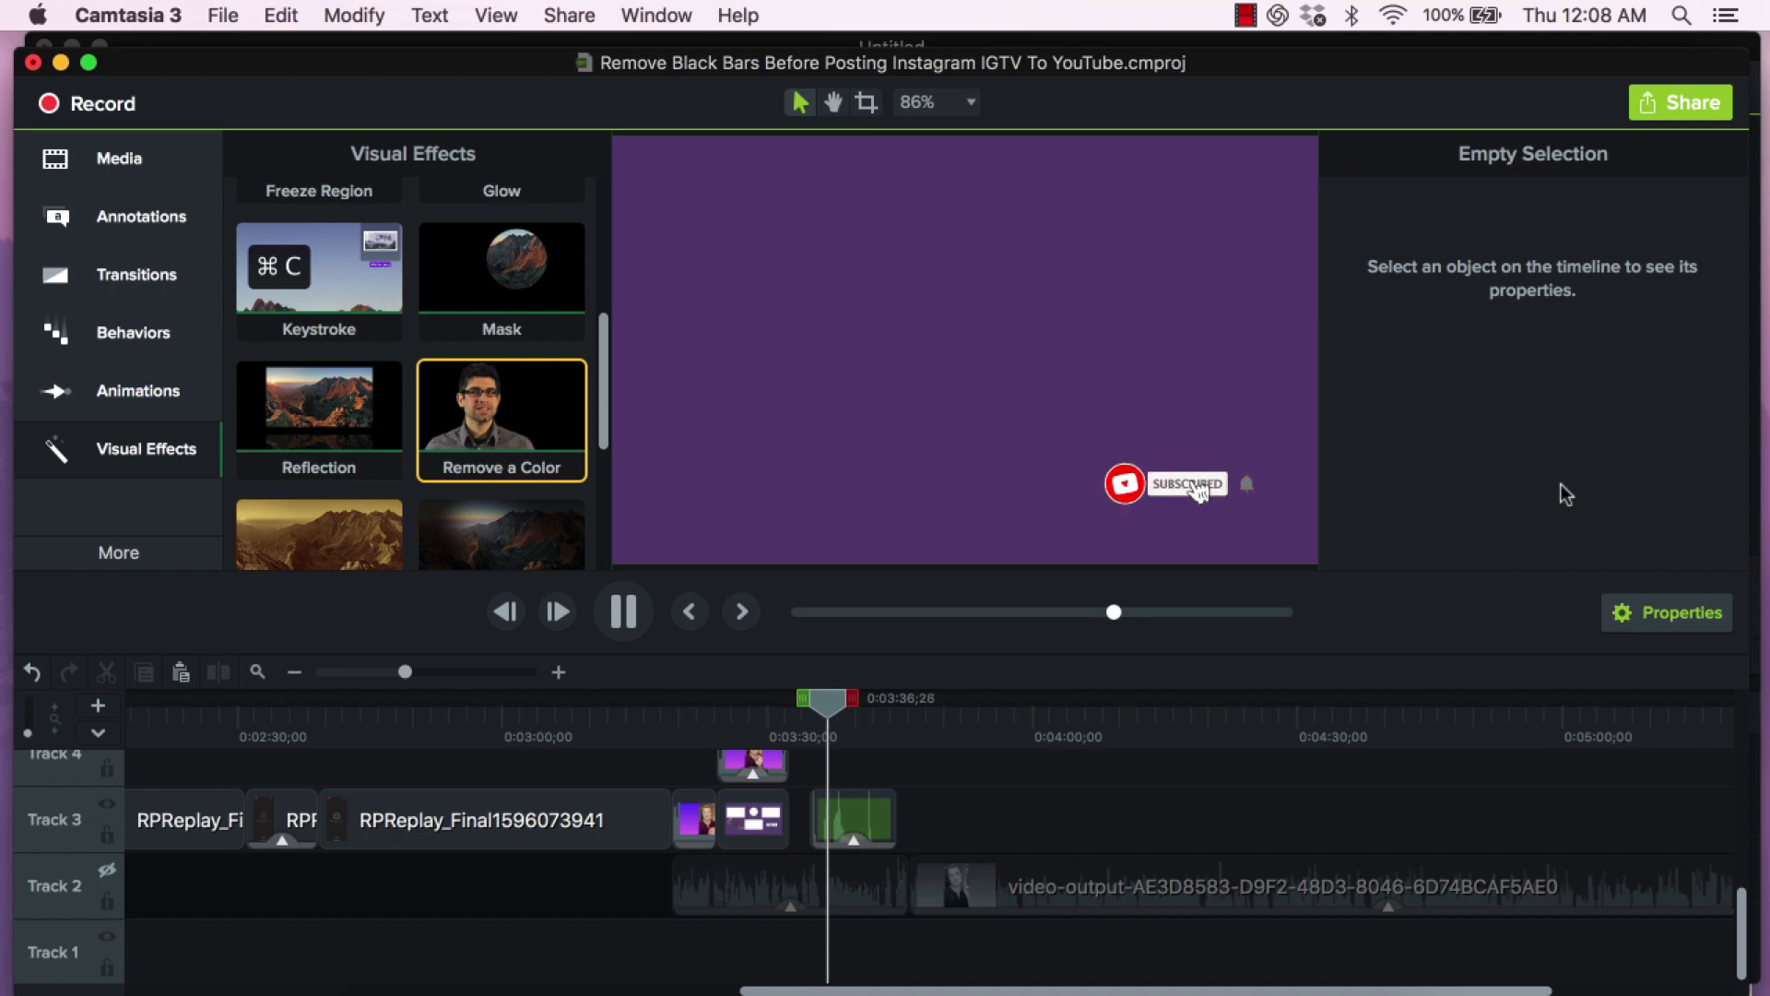
key("XF86AudioRaiseVolume")
key("XF86AudioRaiseVolume")
key("XF86AudioRaiseVolume")
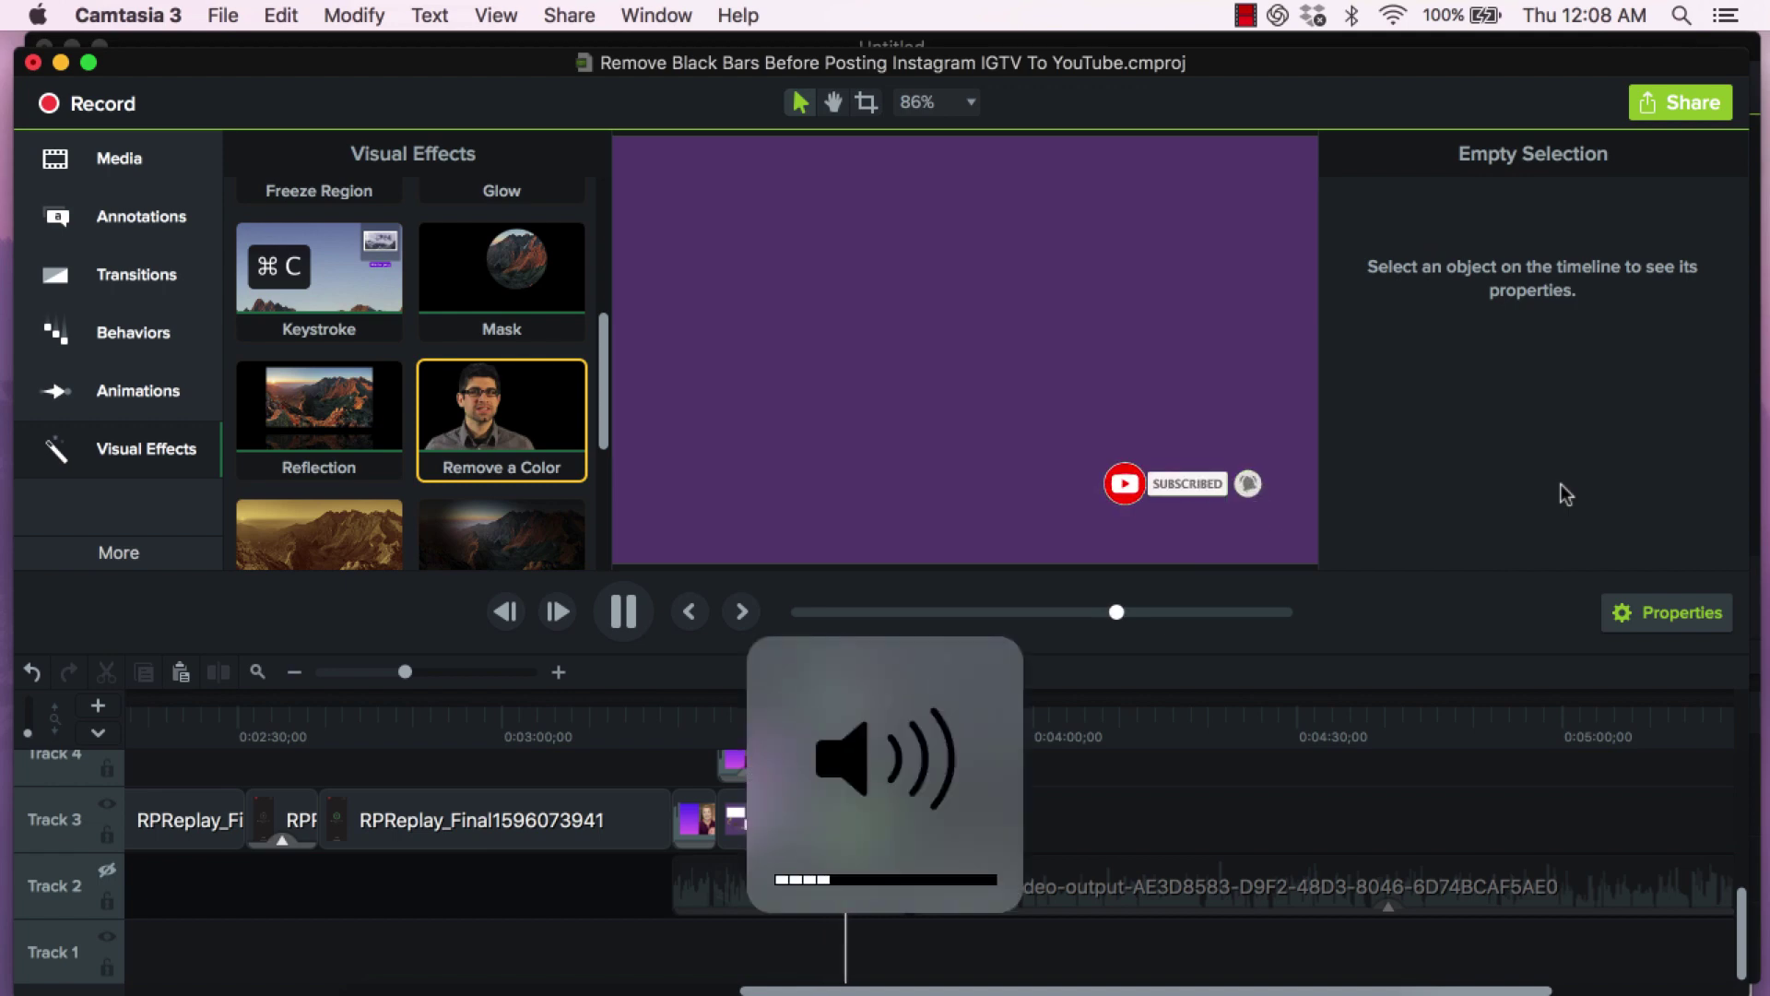
key("XF86AudioLowerVolume")
key("space")
left_click_drag(871, 695, 809, 710)
key("XF86AudioLowerVolume")
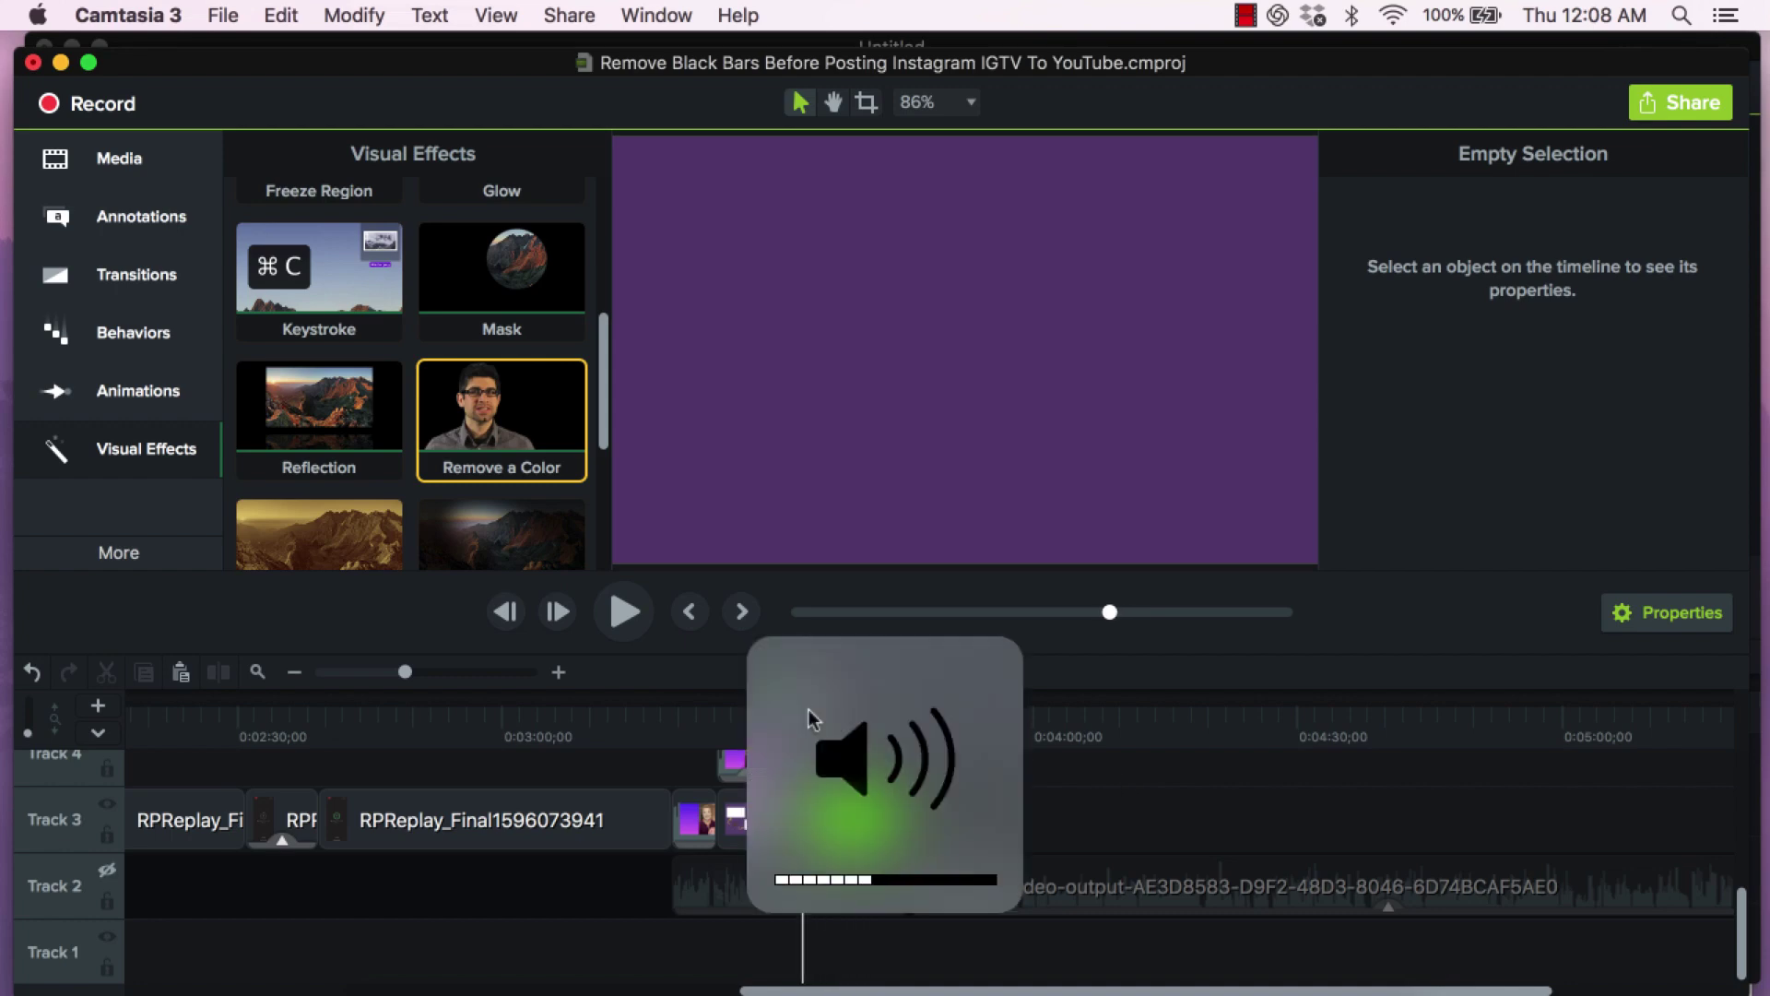
key("XF86AudioRaiseVolume")
key("XF86AudioRaiseVolume")
key("space")
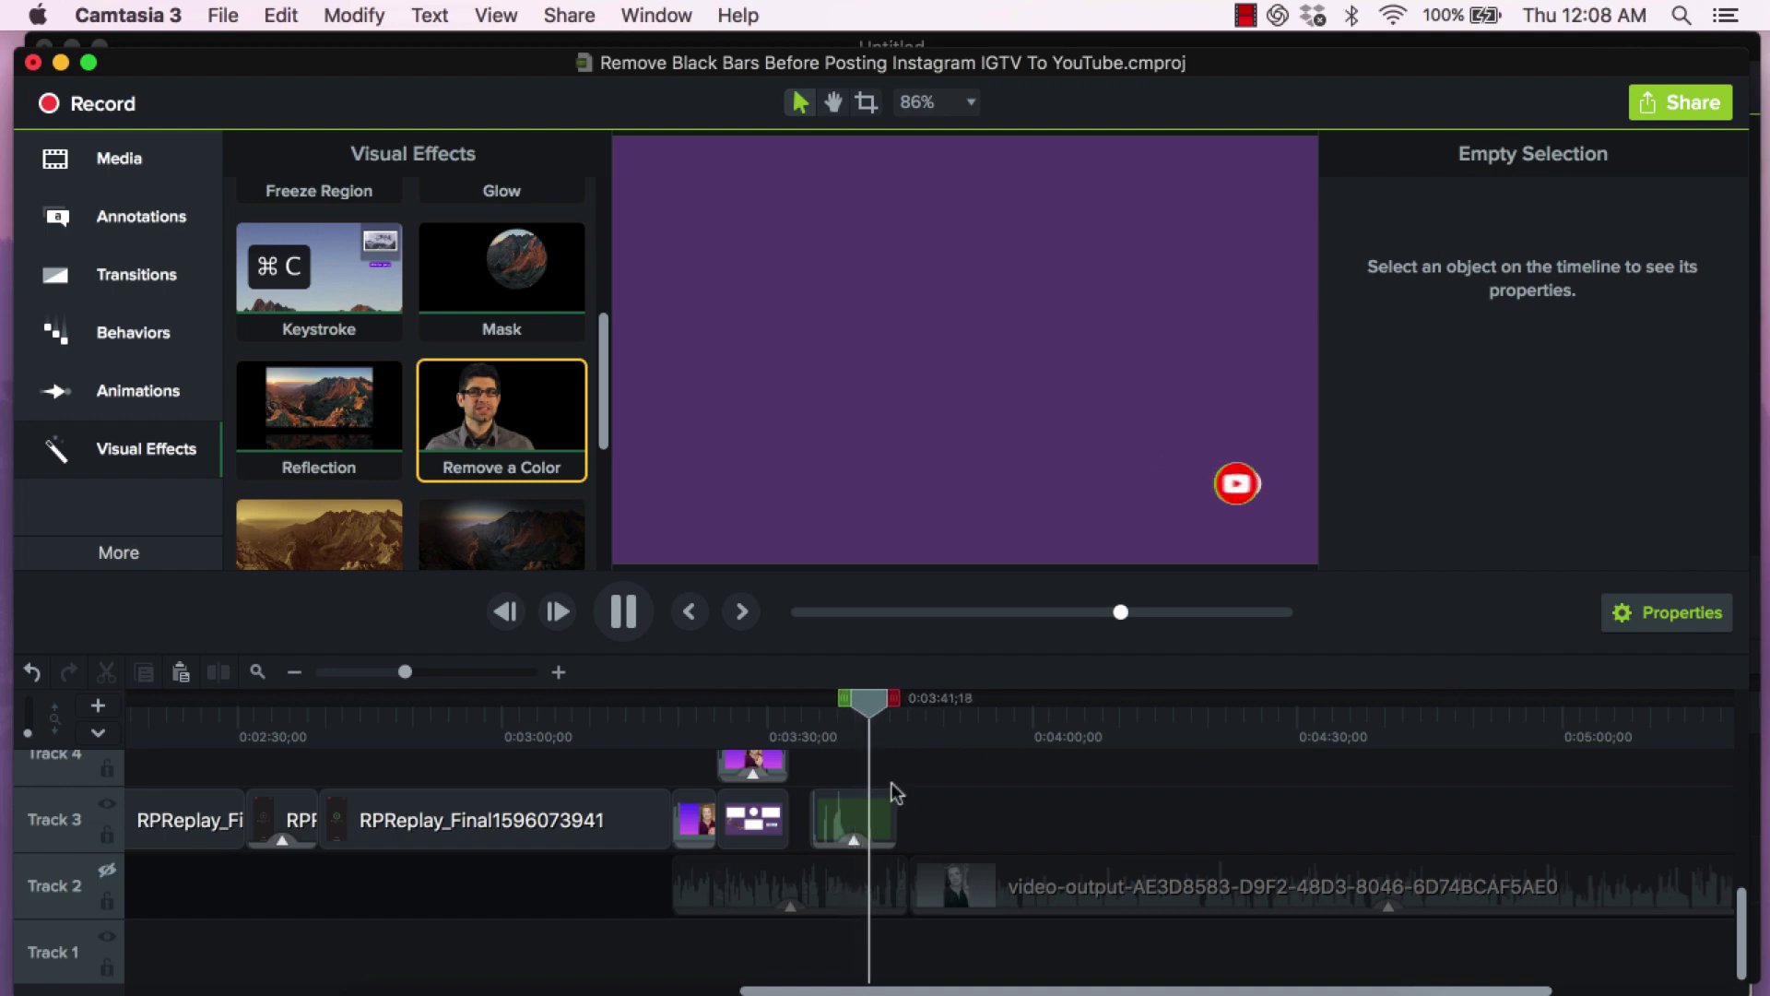
Step: Stop the preview and reduce the Subscribe clip's audio gain to 59% in Audio Properties
key("space")
left_click(862, 813)
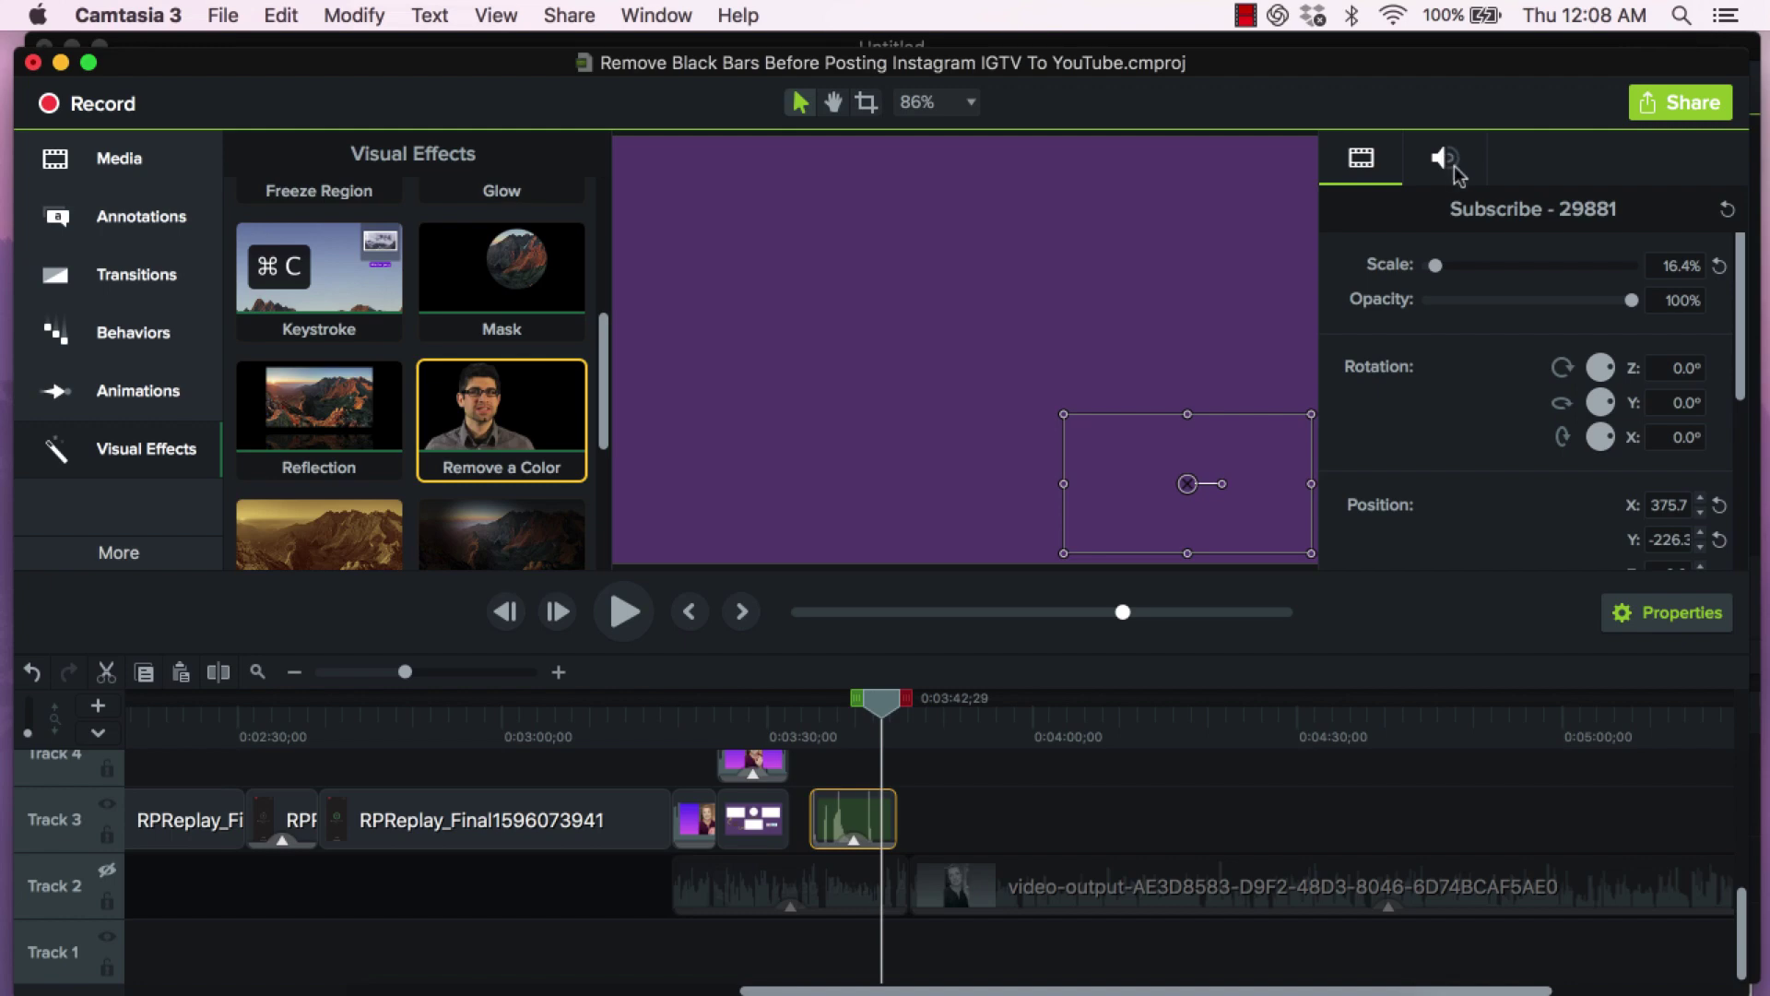
left_click(1446, 161)
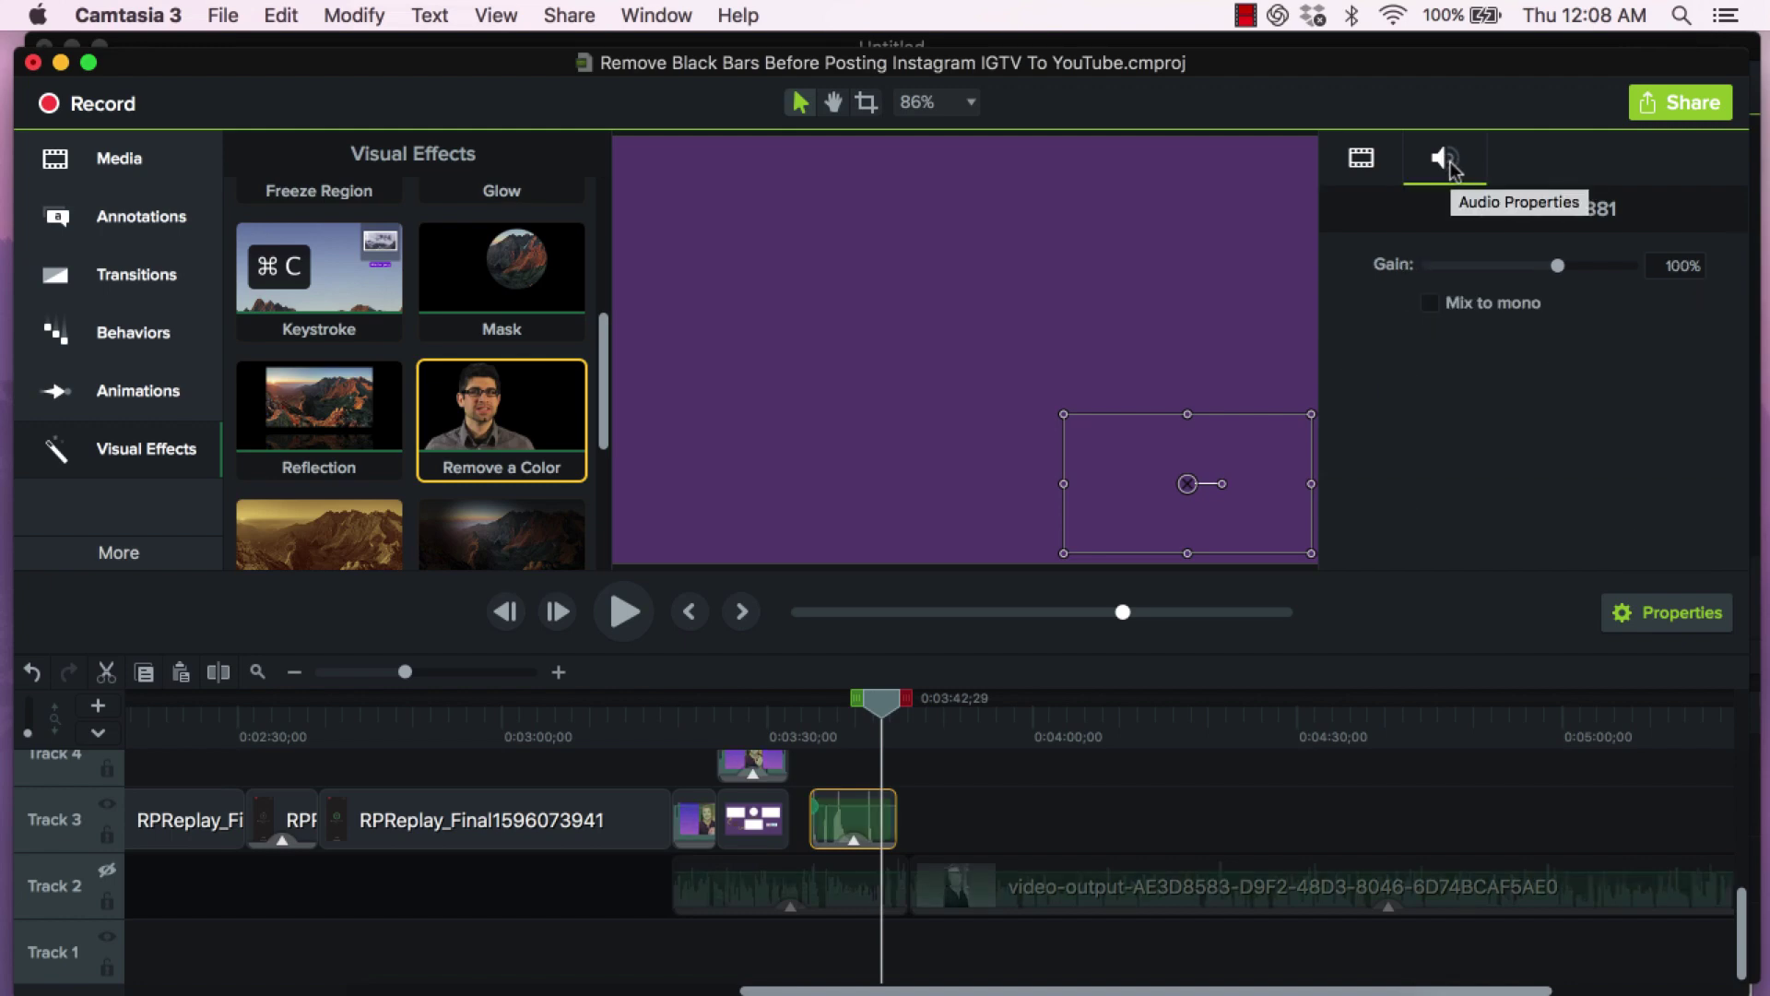
left_click_drag(1558, 269, 1529, 270)
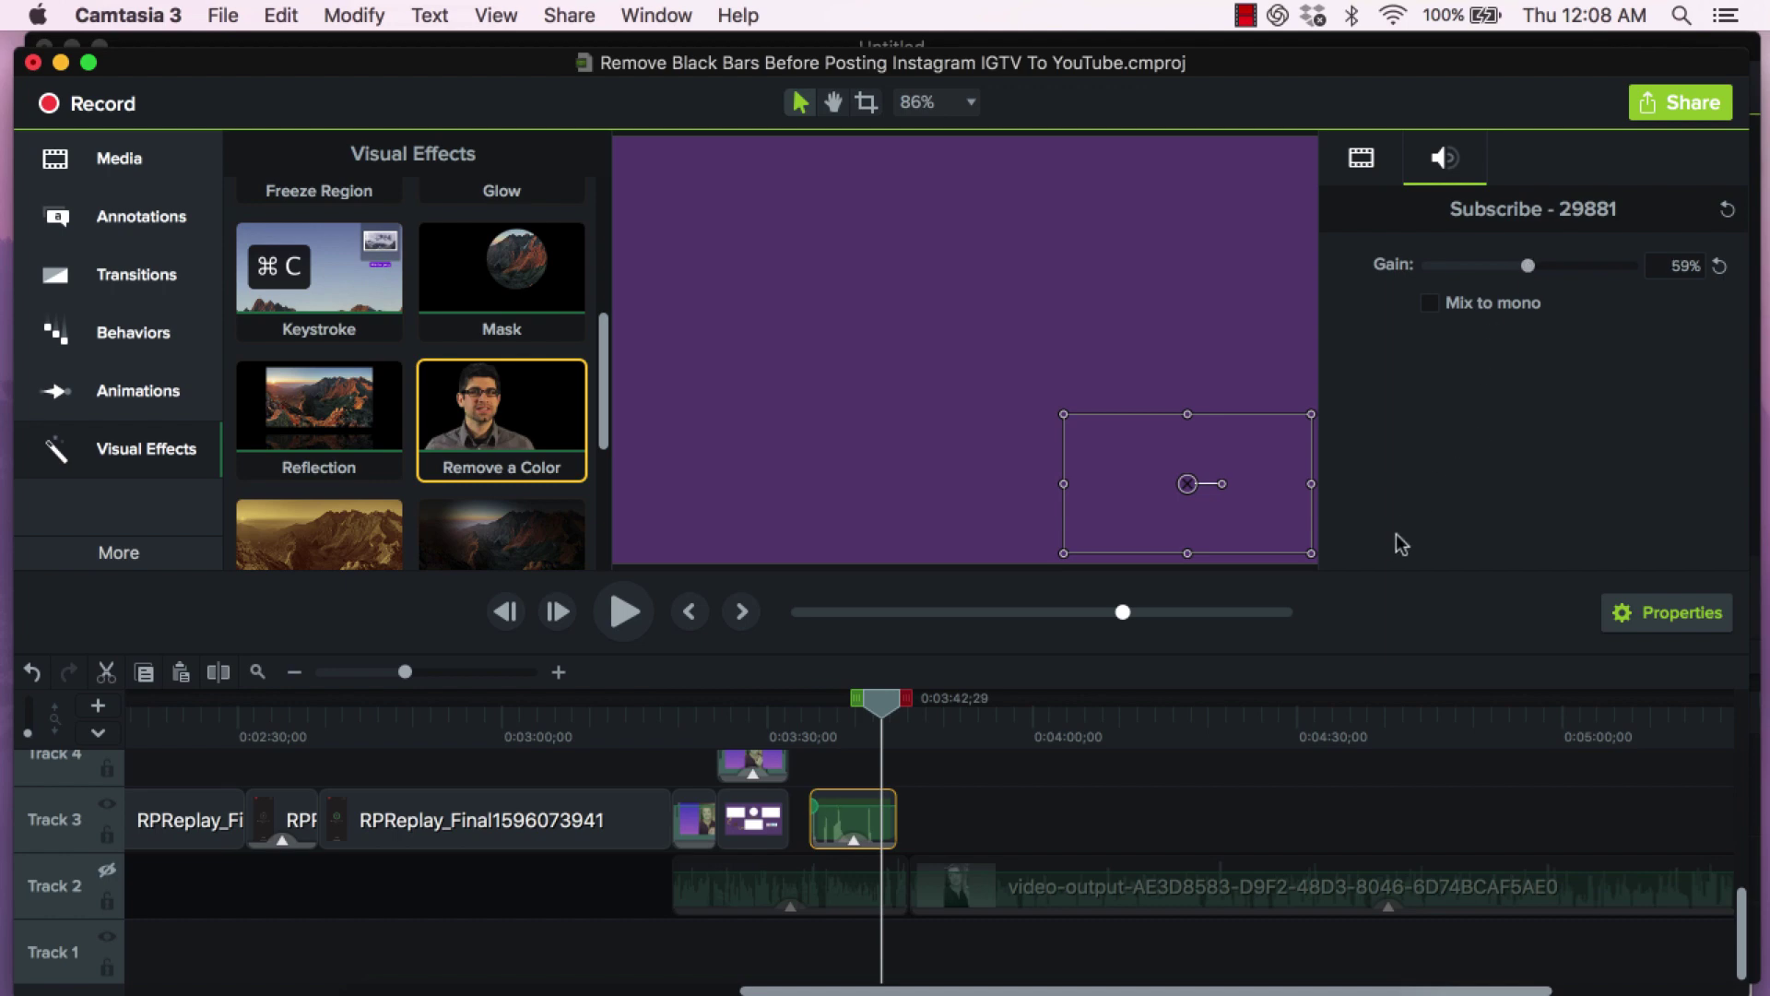
left_click(876, 719)
left_click_drag(834, 712, 791, 713)
key("space")
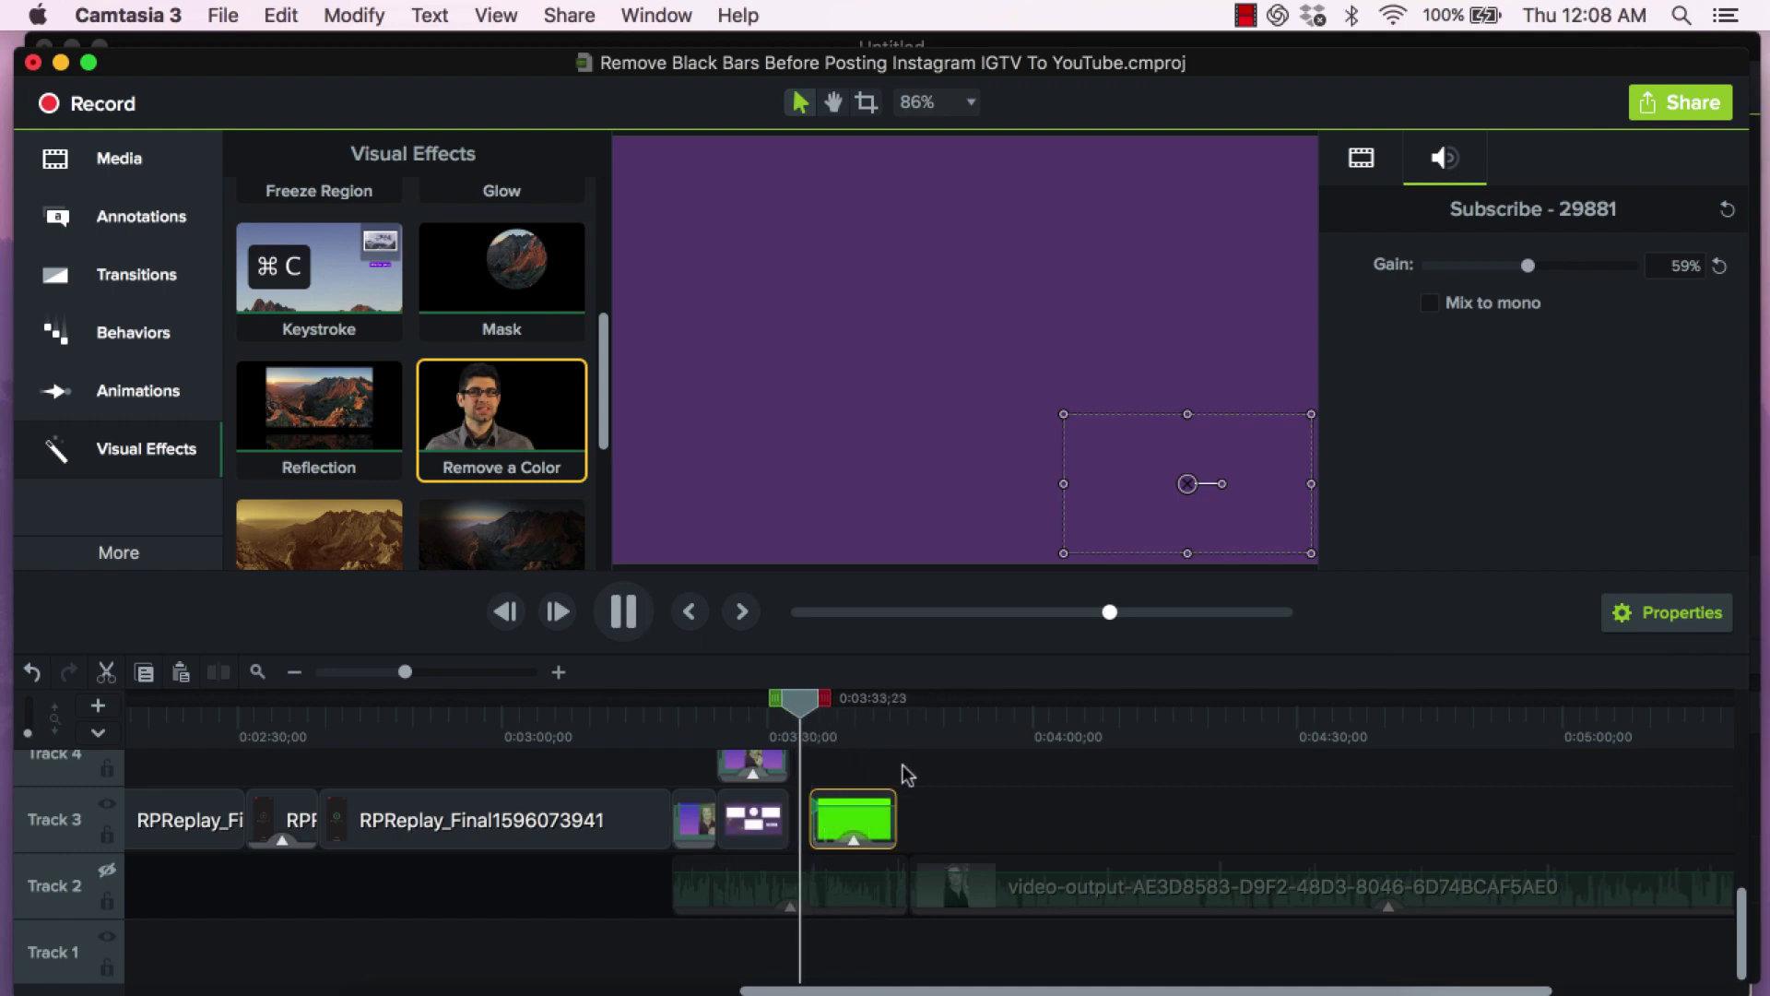
left_click(899, 500)
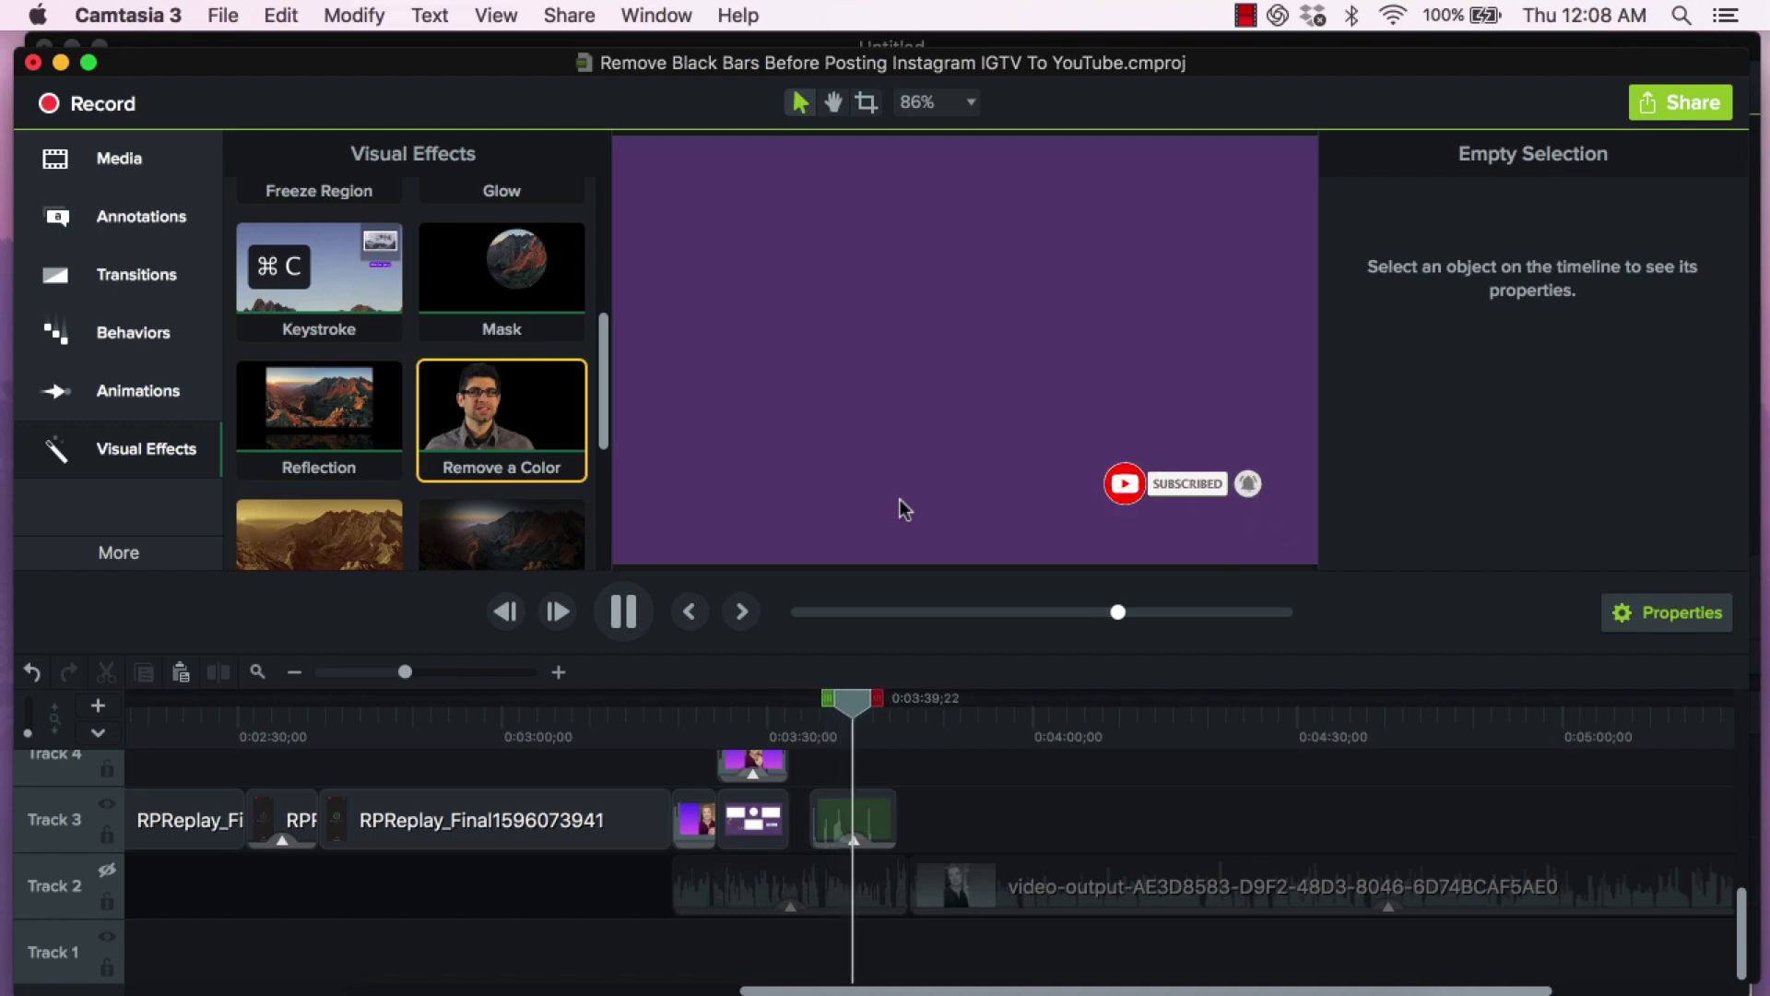
key("space")
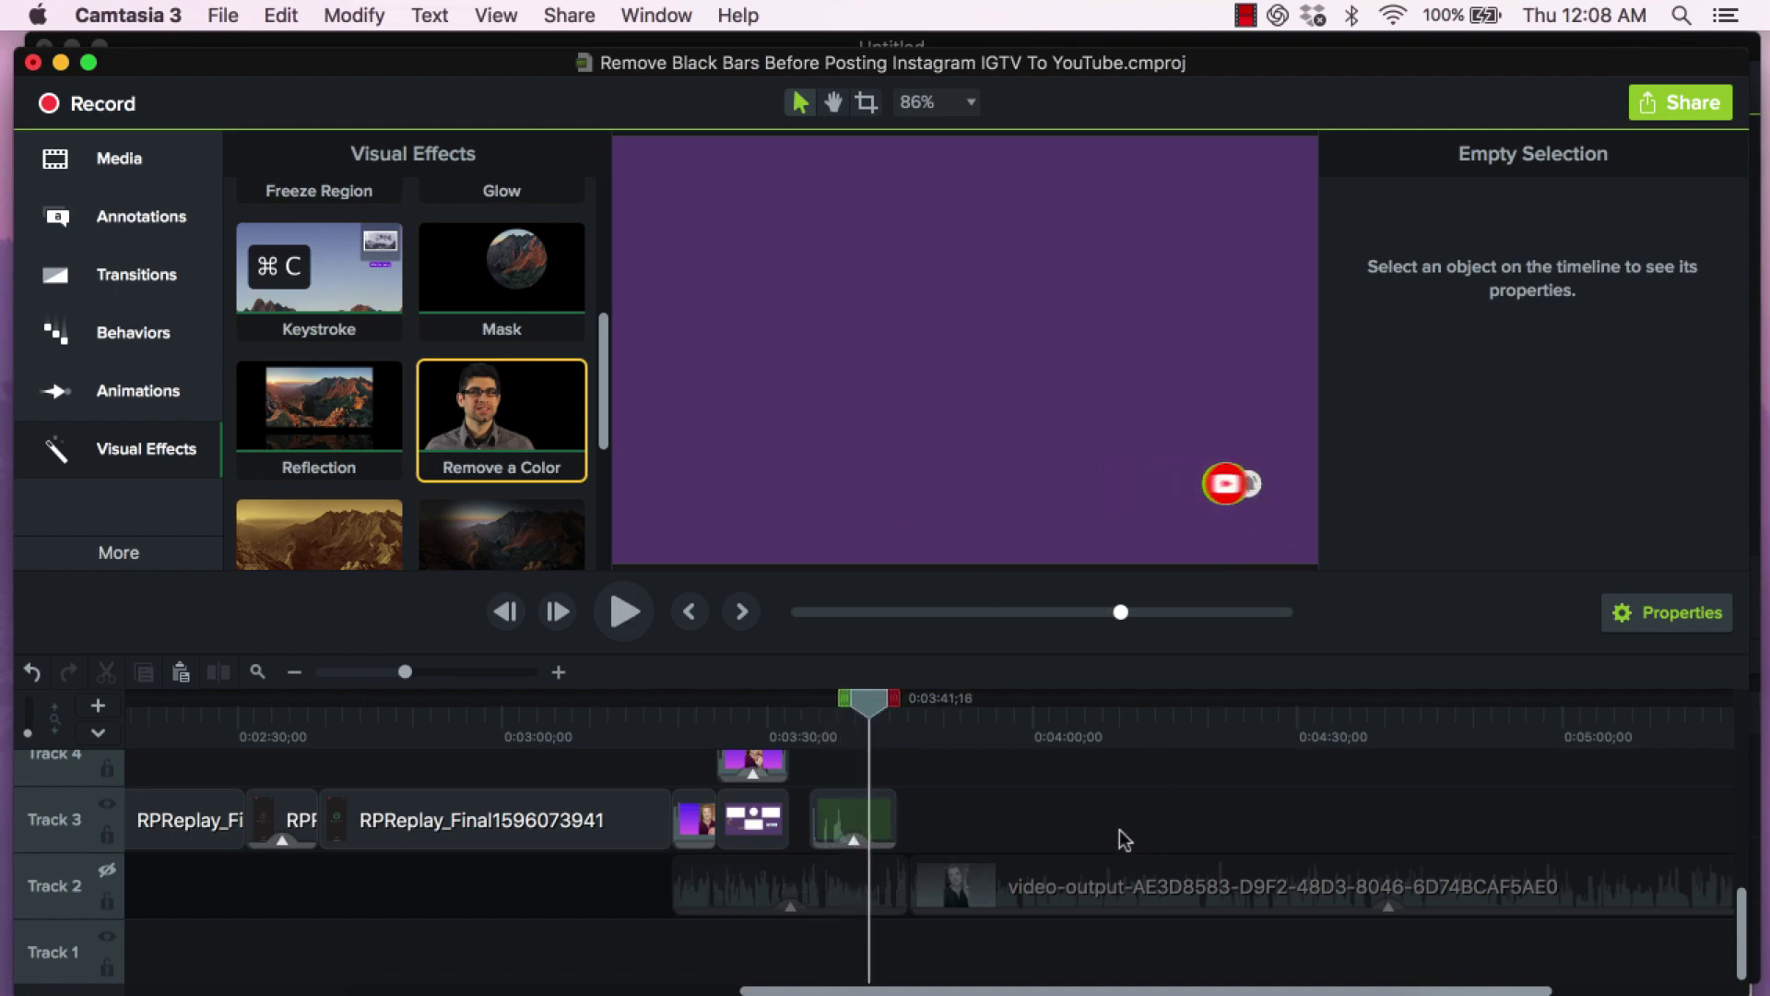
mouse_move(869, 826)
left_mouse_down()
mouse_move(874, 802)
mouse_move(874, 828)
left_mouse_up()
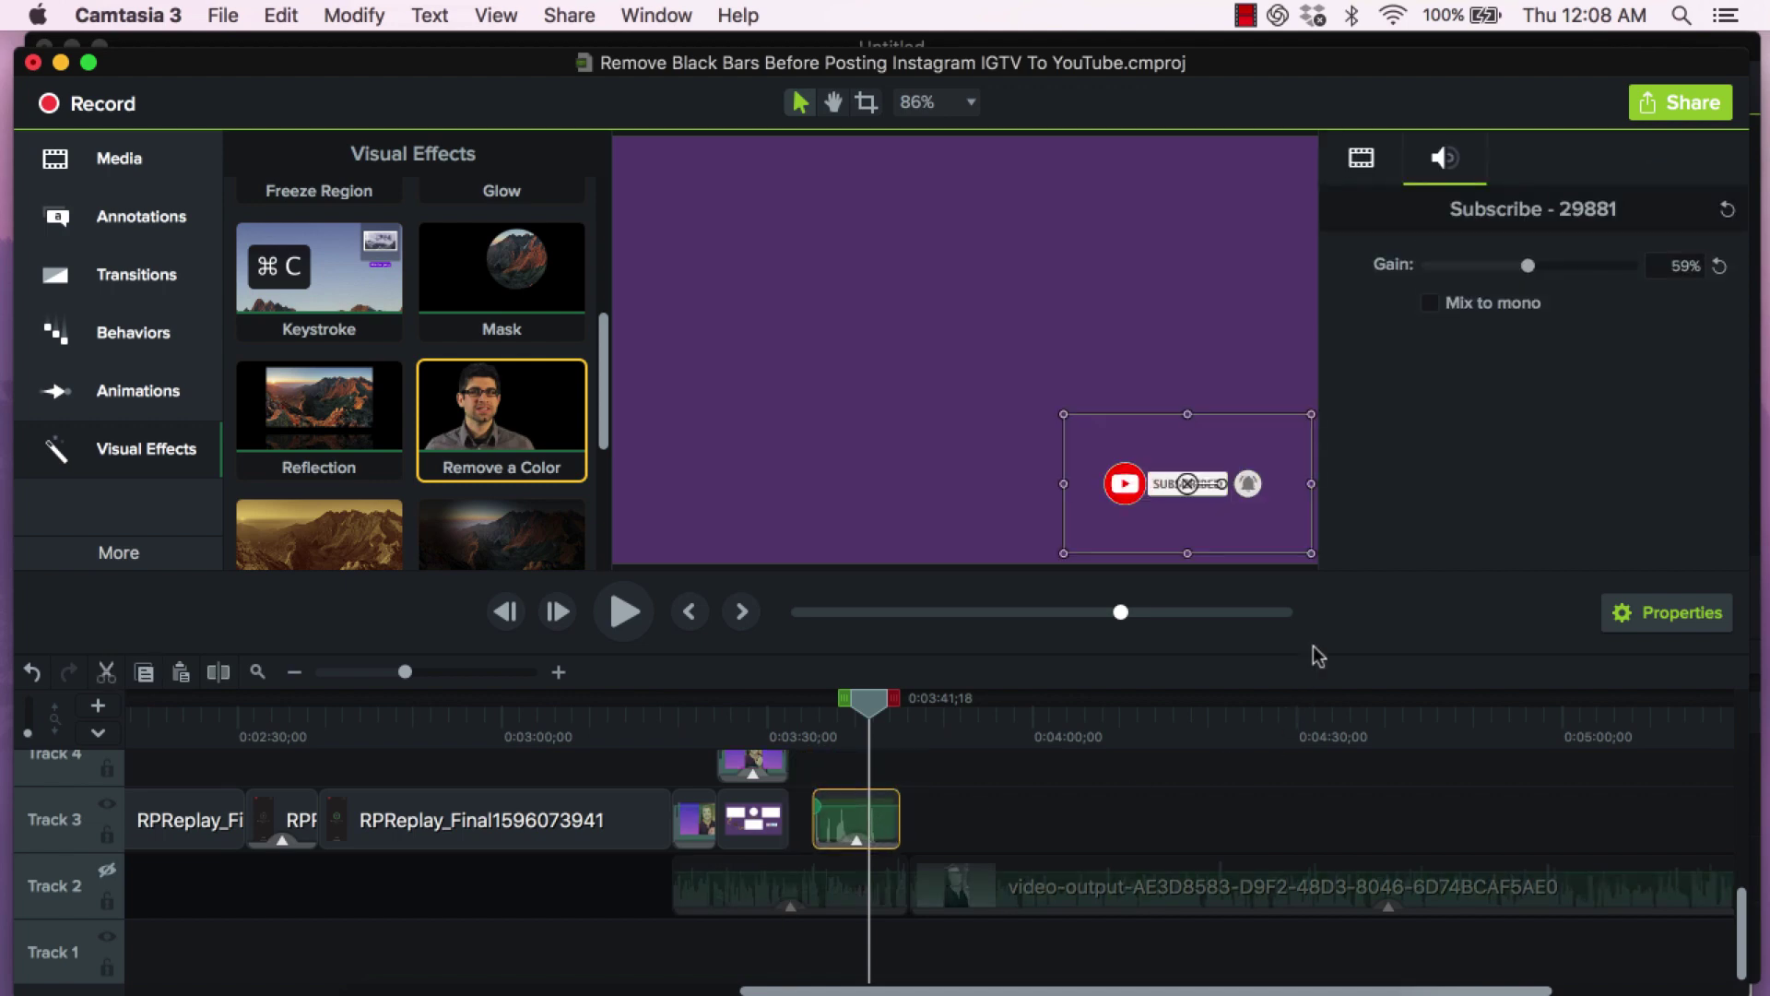
left_click(959, 513)
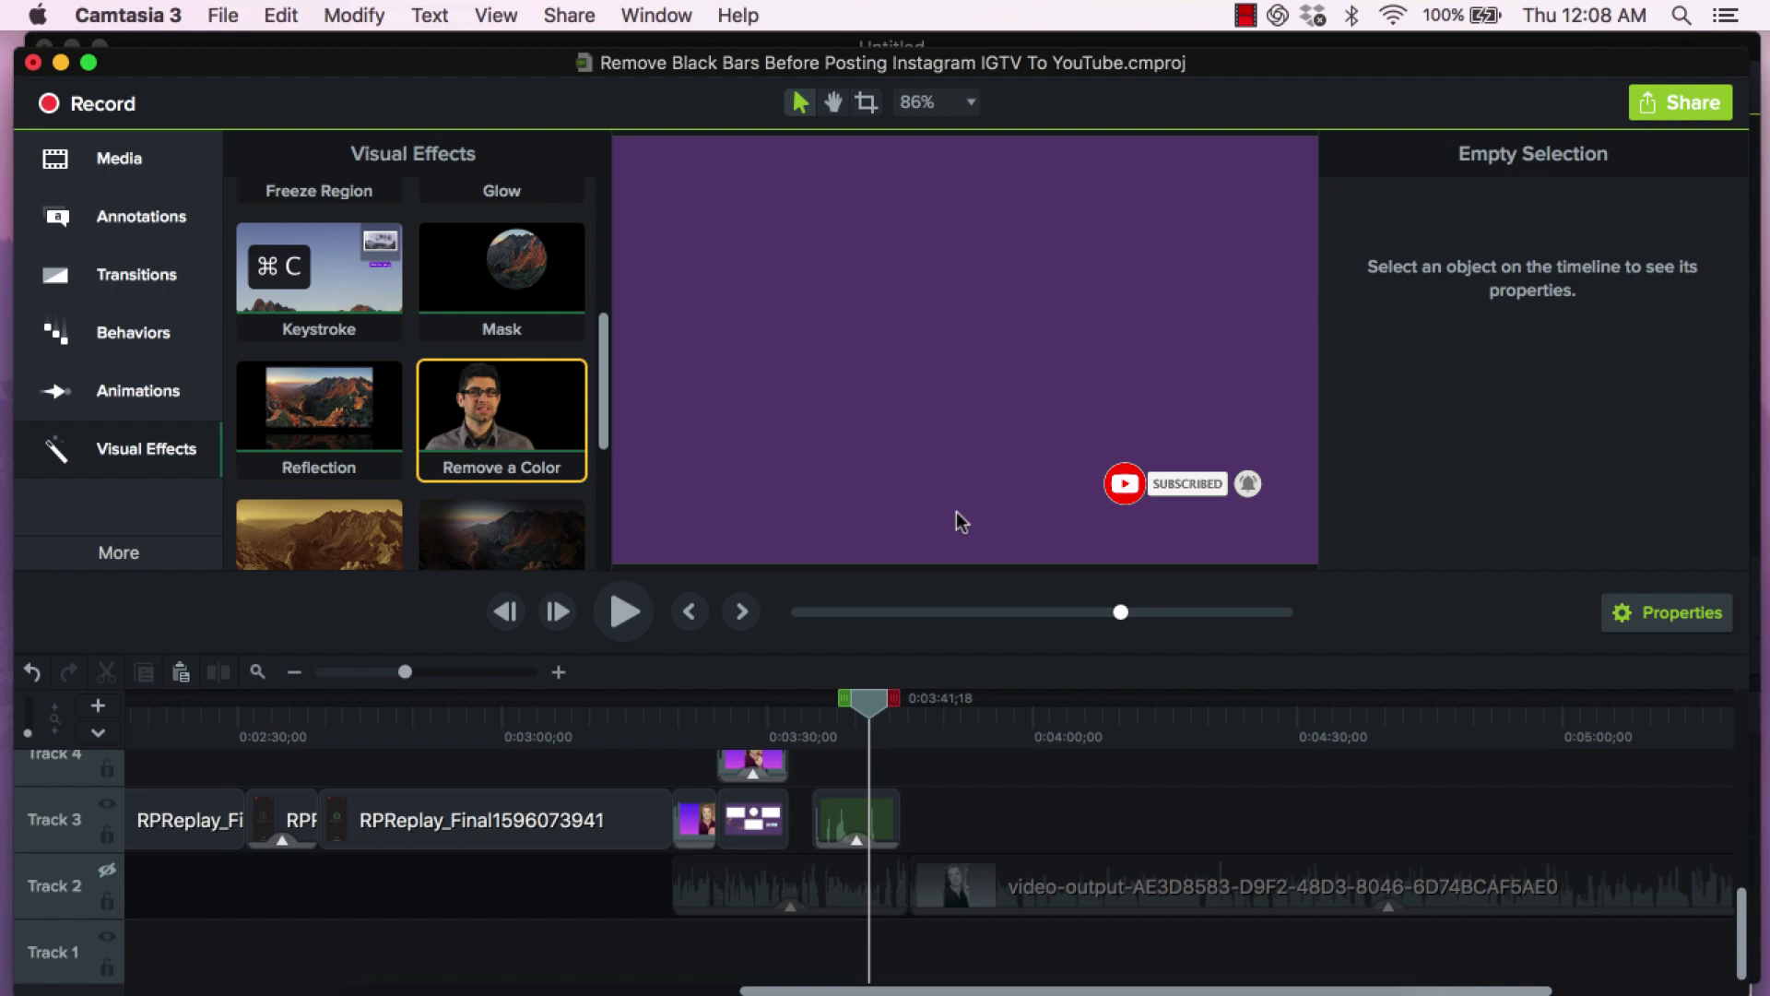